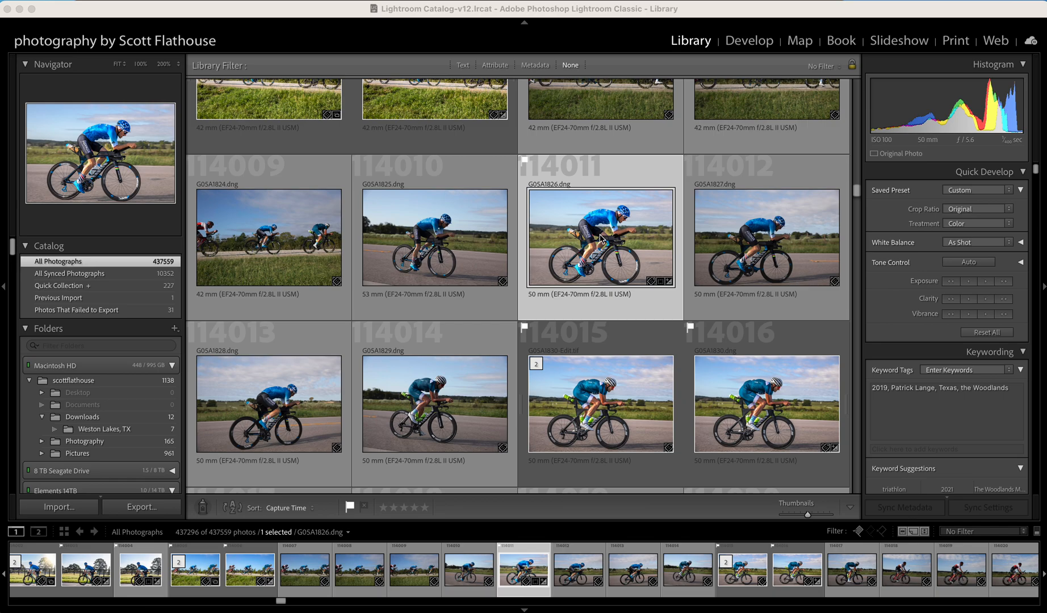
Step: Find the photo G05A1826.dng in the library grid and open it in Loupe view
scroll(600, 237, "up", 3)
scroll(599, 235, "up", 12)
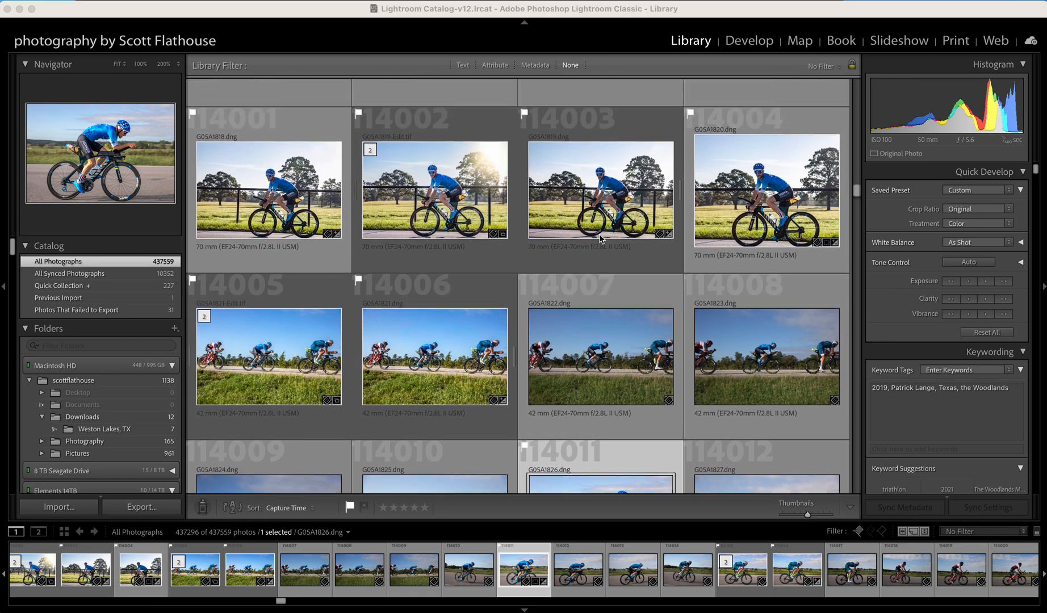
scroll(599, 235, "down", 15)
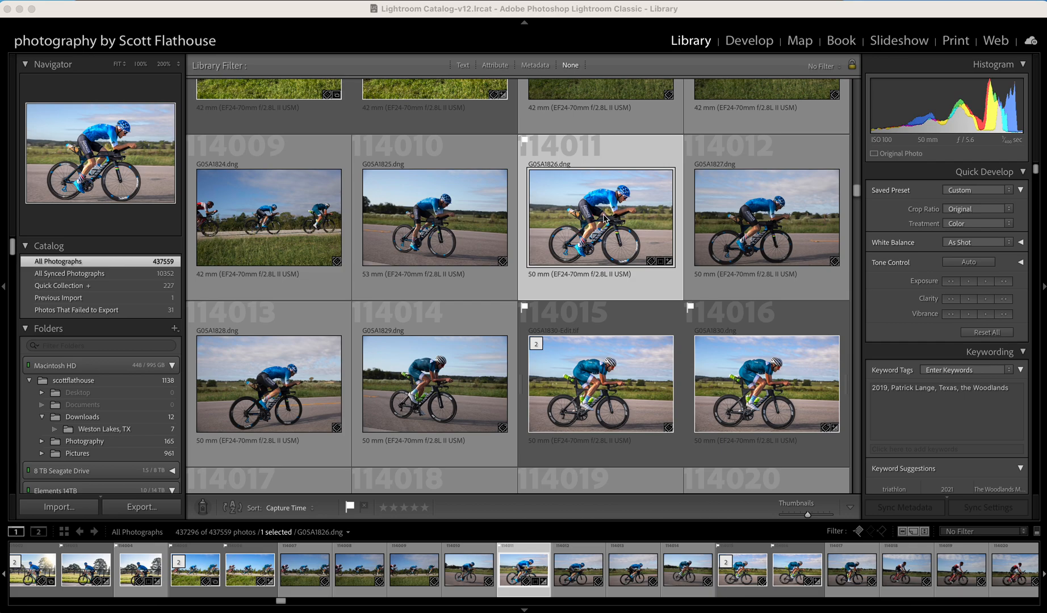
left_click(615, 212)
double_click(616, 213)
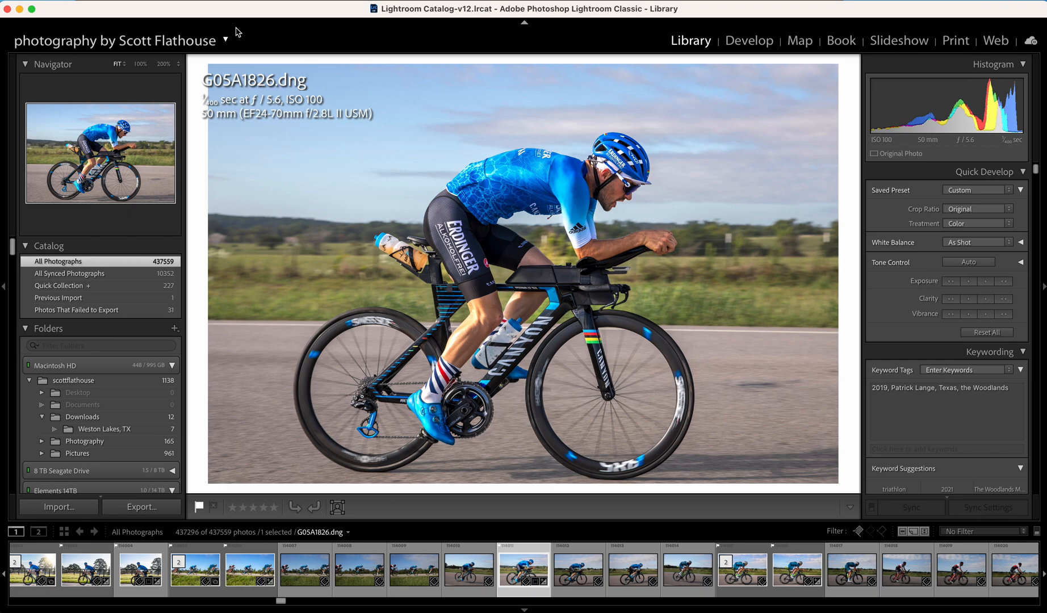
Step: Create a virtual copy of G05A1826.dng and make that copy the active photo
left_click(185, 1)
mouse_move(214, 1)
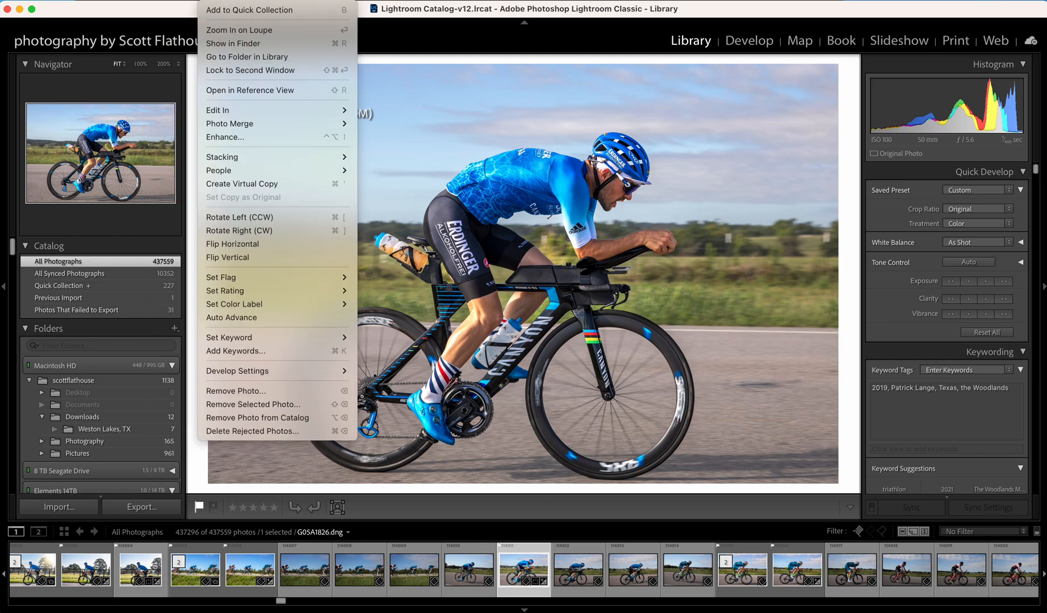
left_click(258, 183)
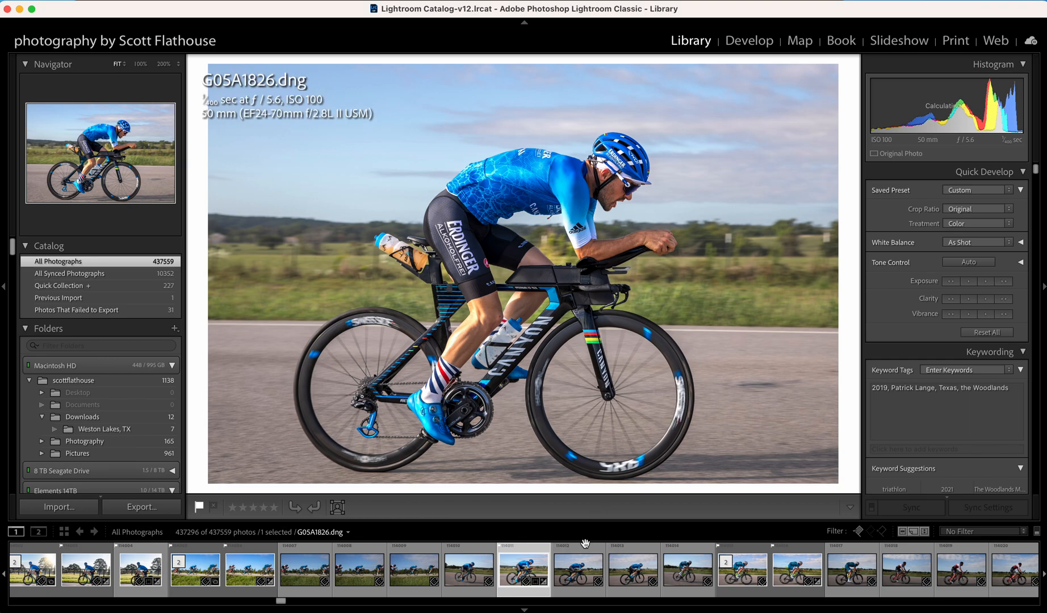
mouse_move(529, 571)
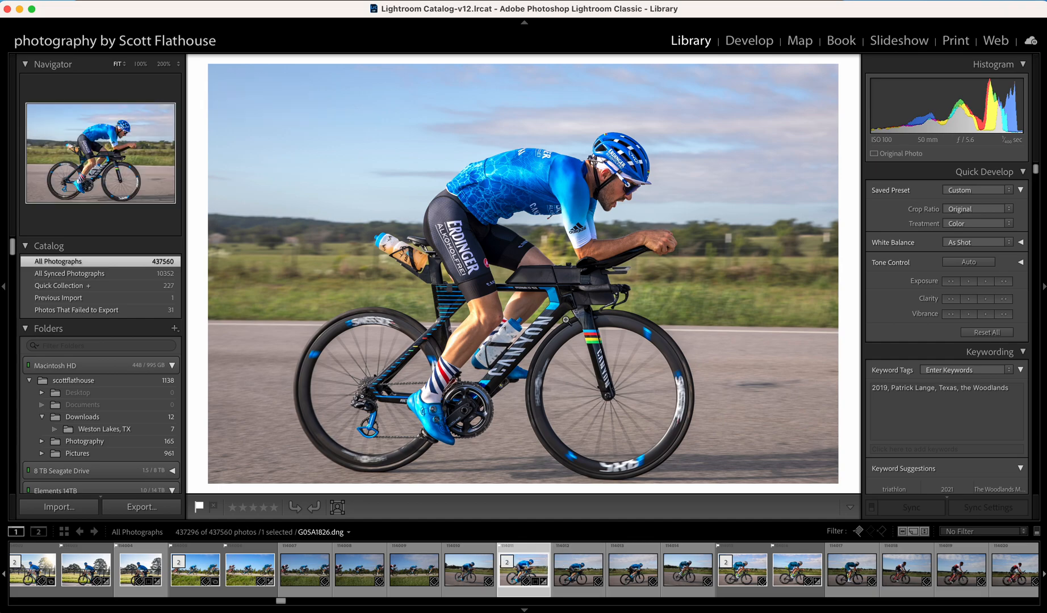
key("super+apostrophe")
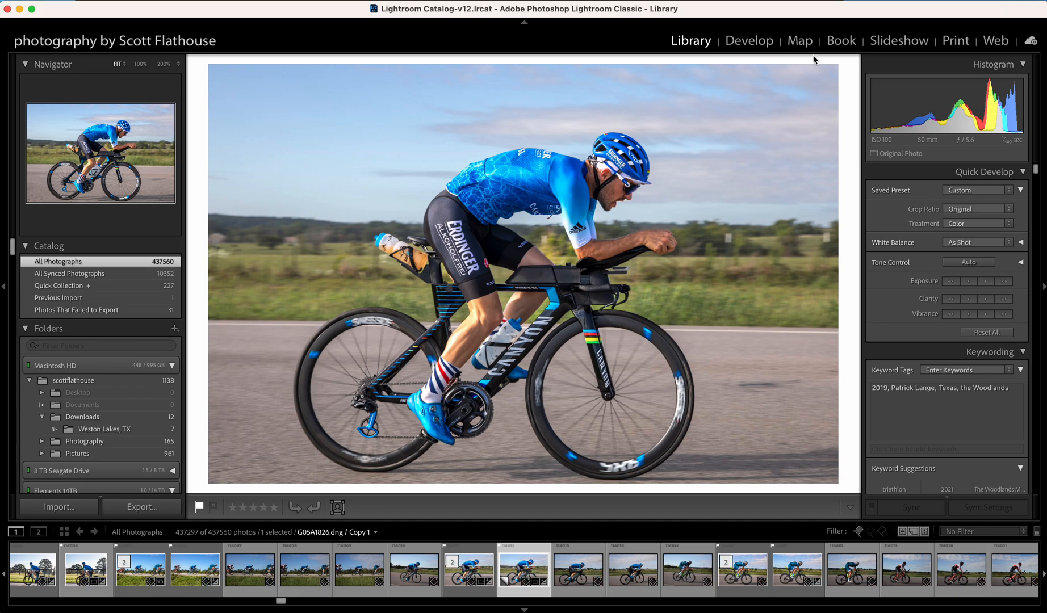
Step: Reset all Develop adjustments on the first virtual copy and create a second virtual copy from it
left_click(750, 41)
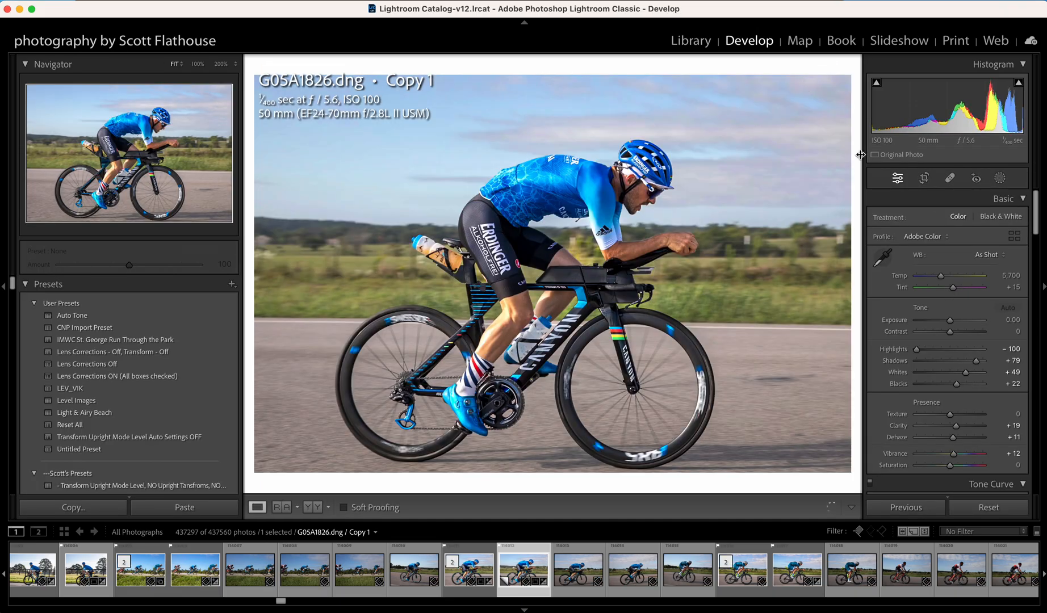
left_click(991, 506)
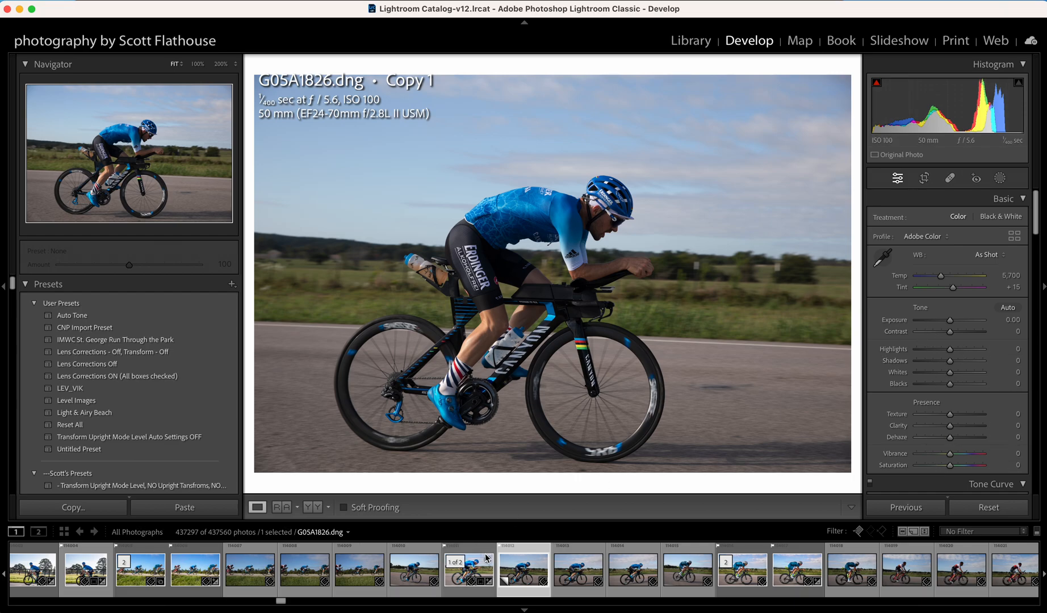
right_click(528, 575)
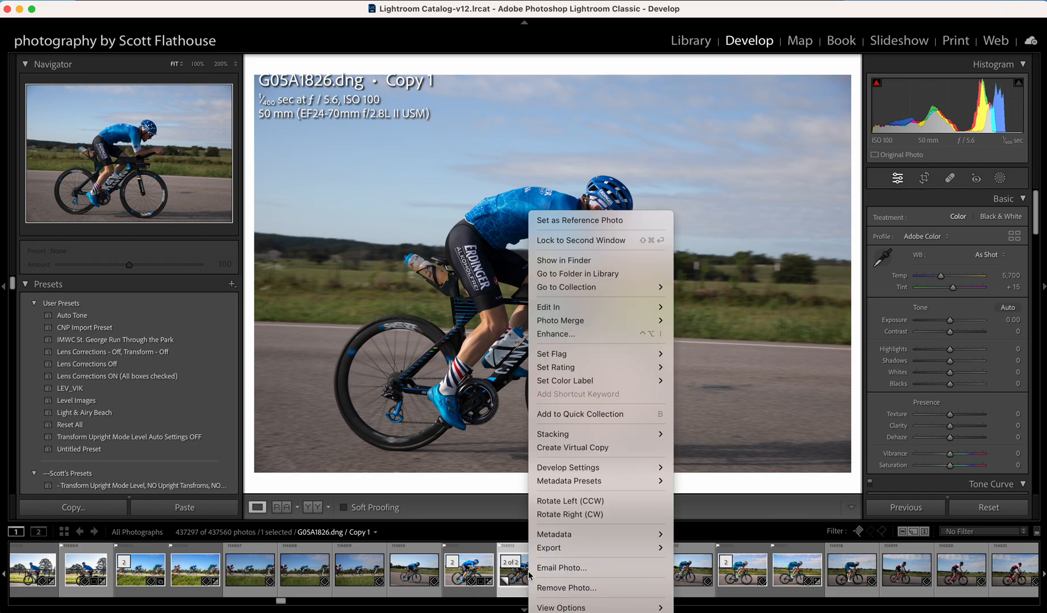
left_click(573, 447)
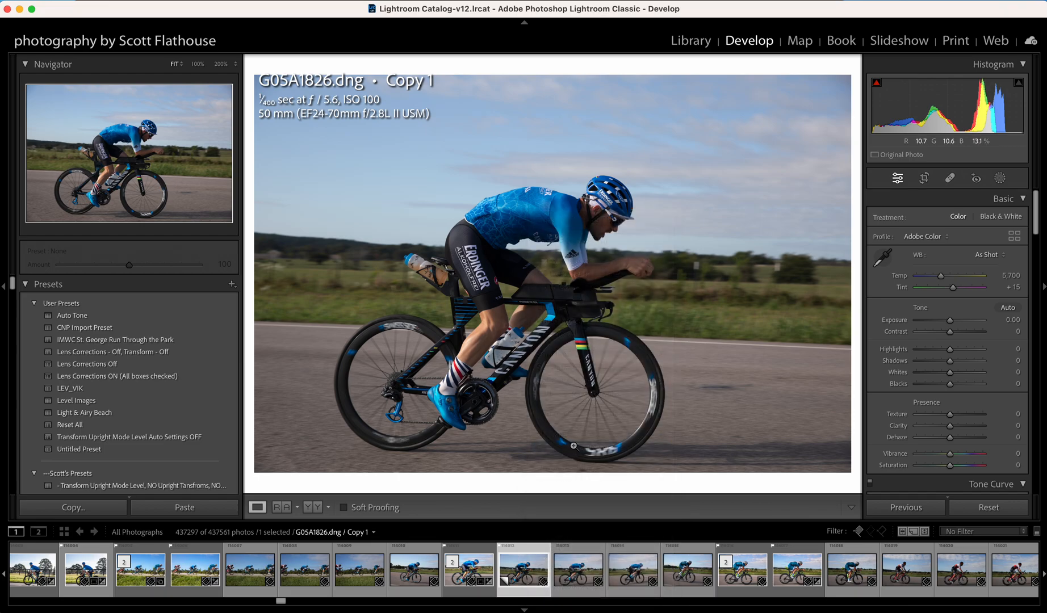
key("super+apostrophe")
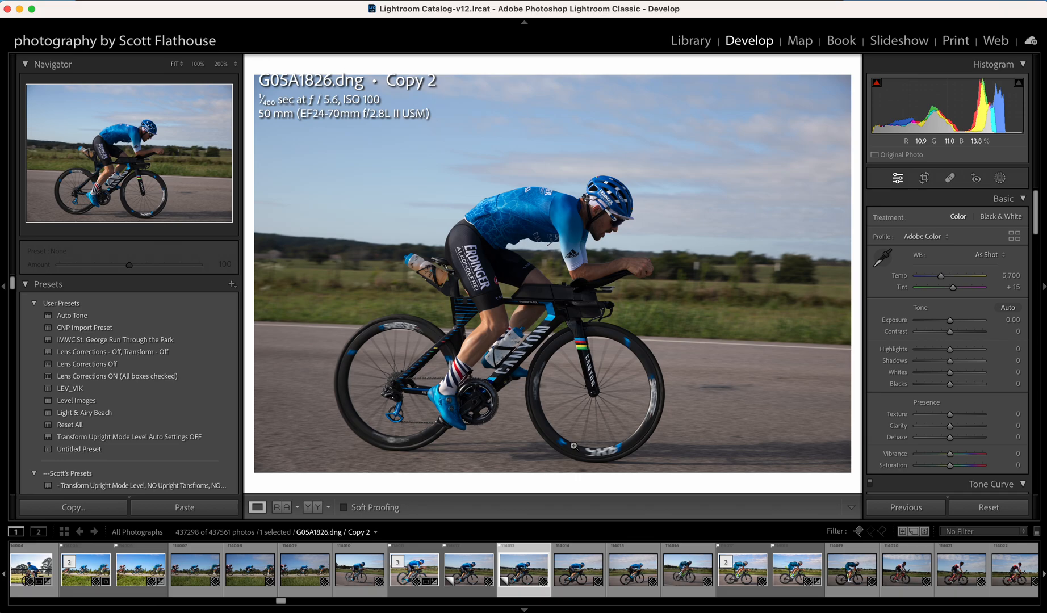
Step: Select the second virtual copy and straighten its horizon with Crop & Straighten at an angle of −1.81
left_click(477, 565)
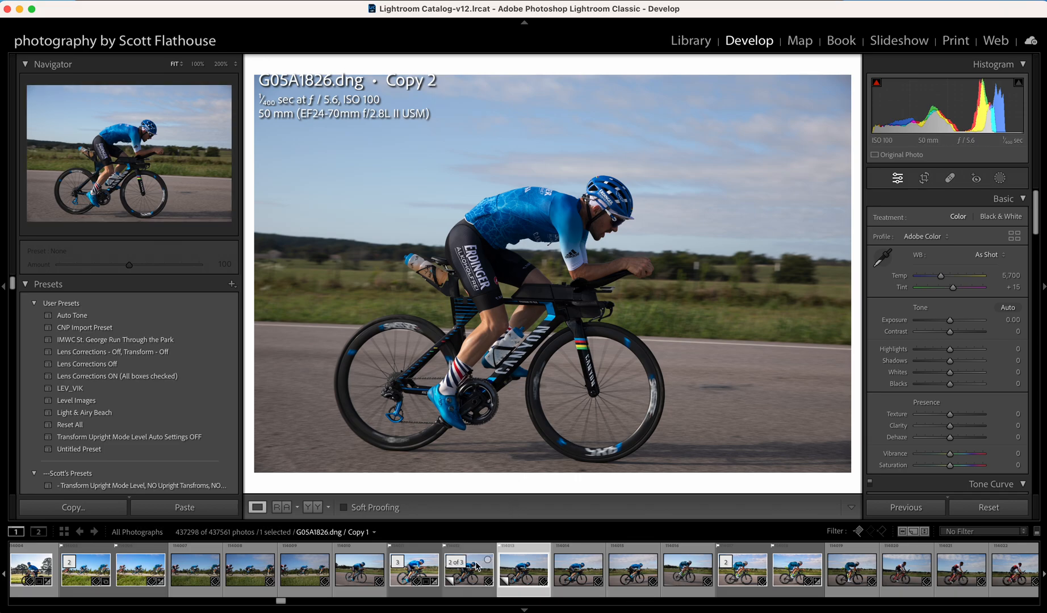
left_click(478, 571)
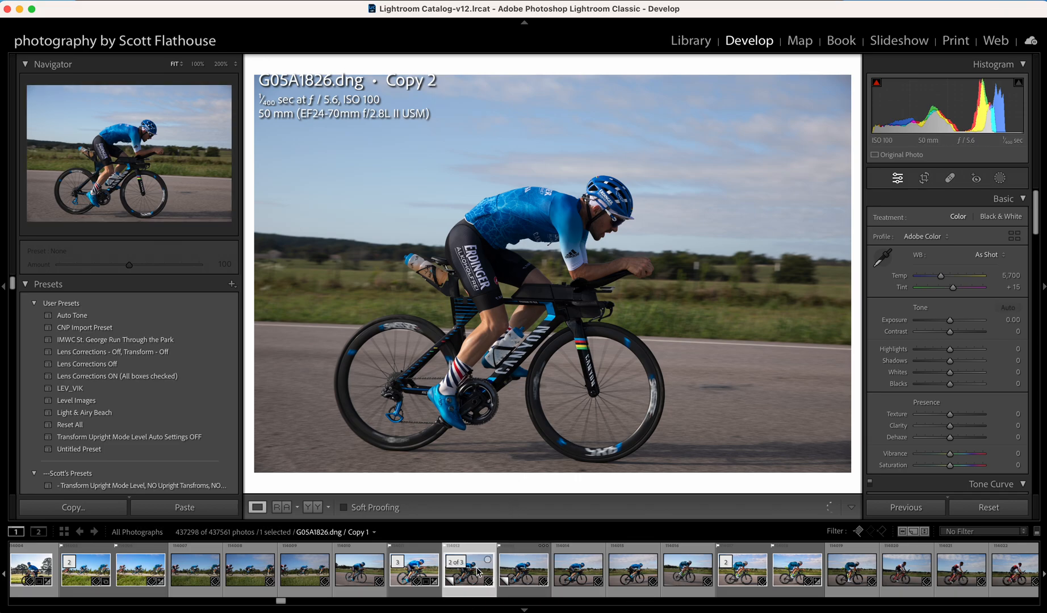
left_click(532, 575)
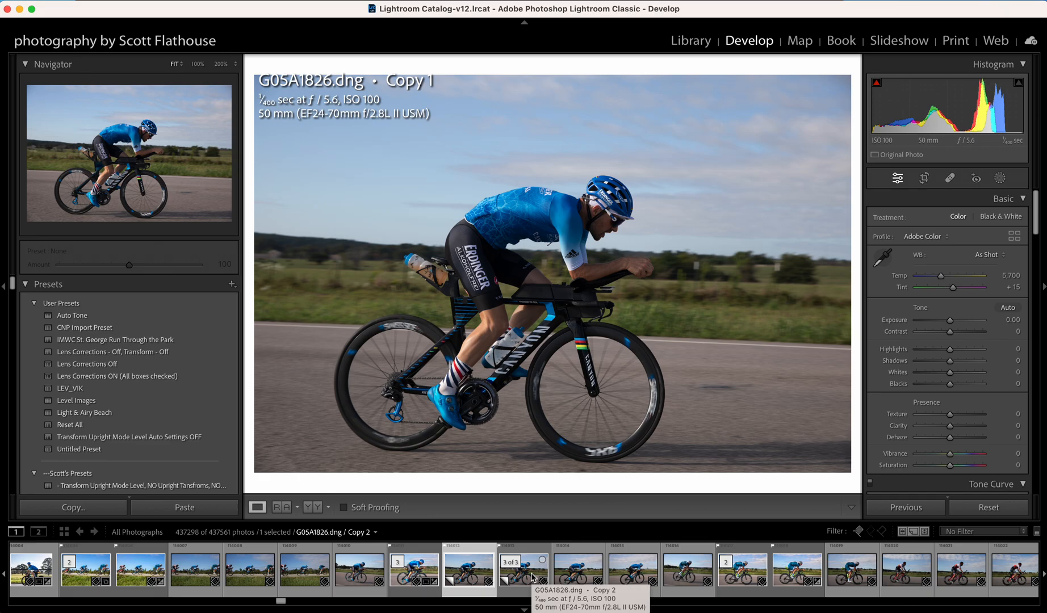
left_click(532, 576)
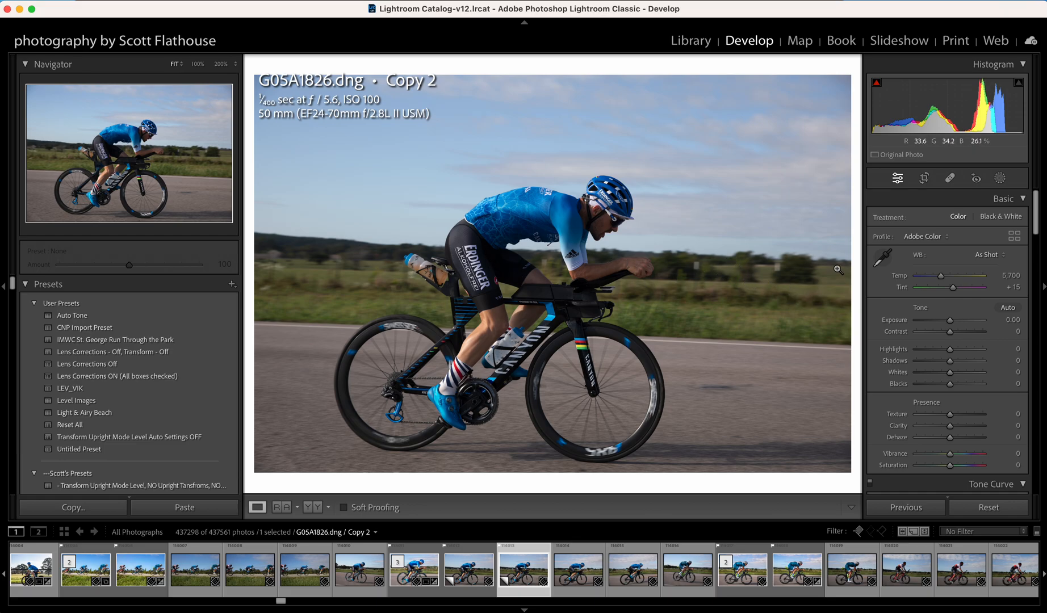
key("r")
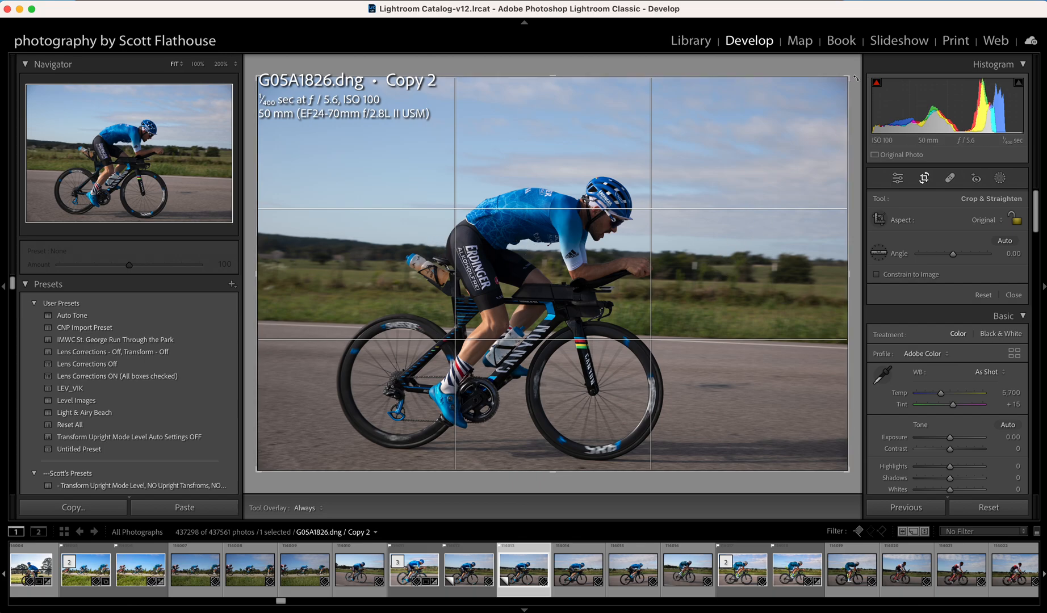
left_click_drag(855, 74, 852, 62)
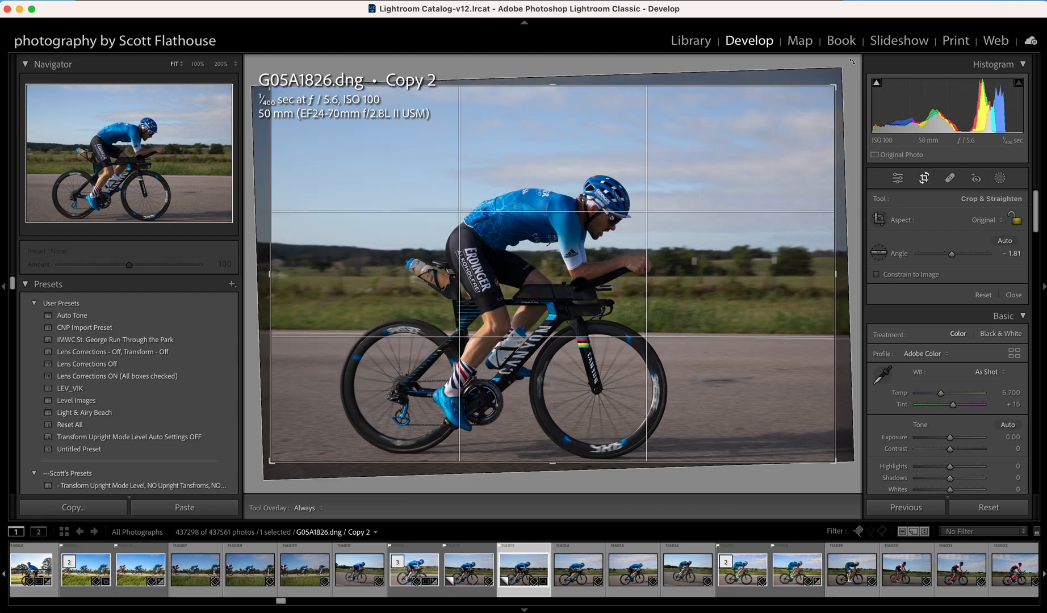
key("Return")
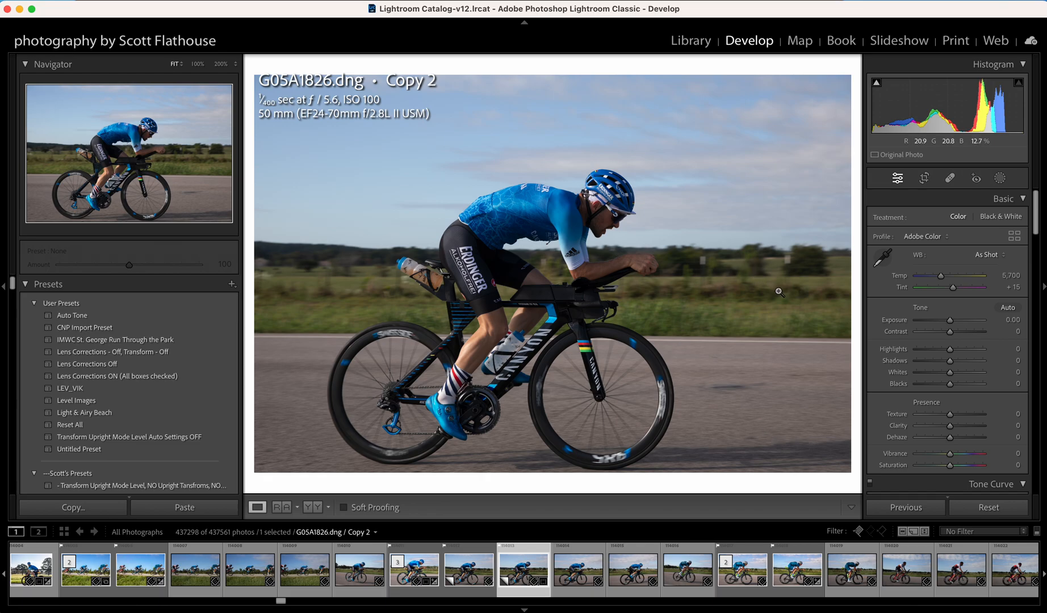
Step: Adjust the overall tone to Highlights −39, Shadows +83, Whites +15 and Blacks −28
left_click_drag(951, 365, 979, 363)
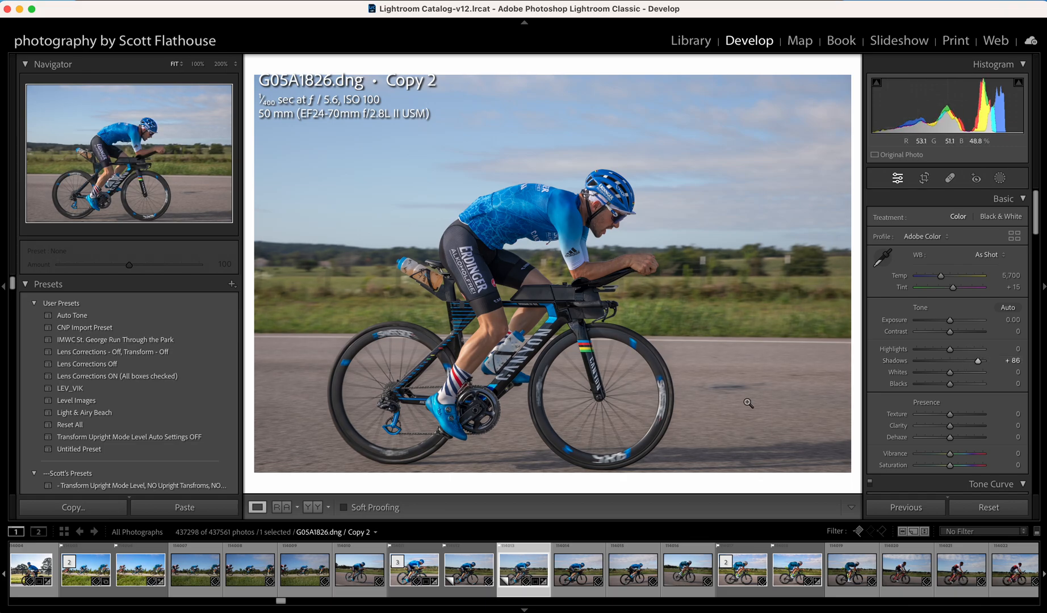
mouse_move(950, 385)
left_mouse_down()
mouse_move(940, 385)
mouse_move(977, 362)
mouse_move(957, 376)
left_mouse_up()
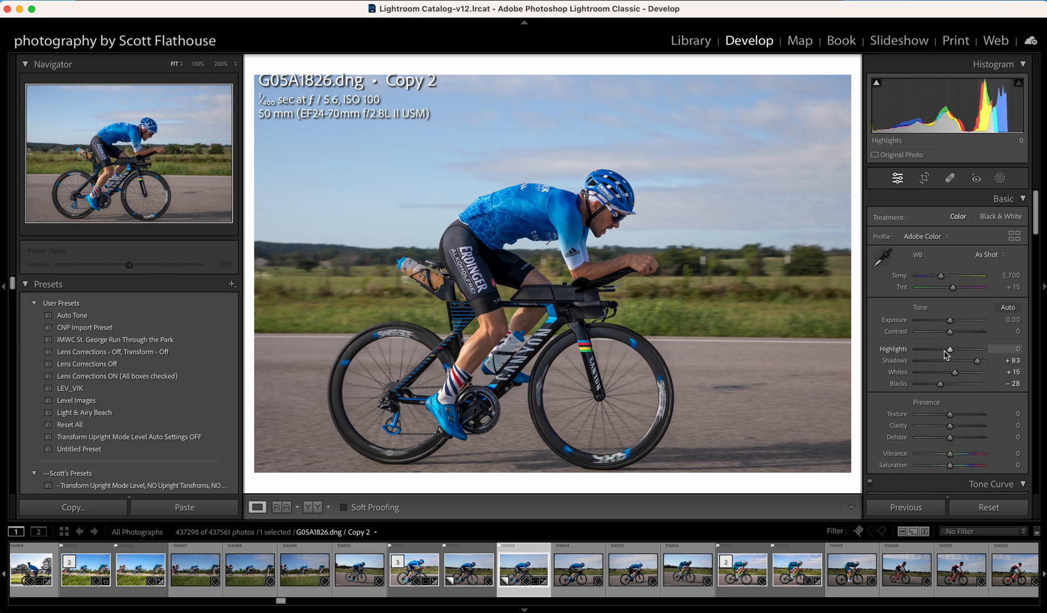
mouse_move(951, 351)
left_mouse_down()
mouse_move(911, 352)
mouse_move(940, 352)
left_mouse_up()
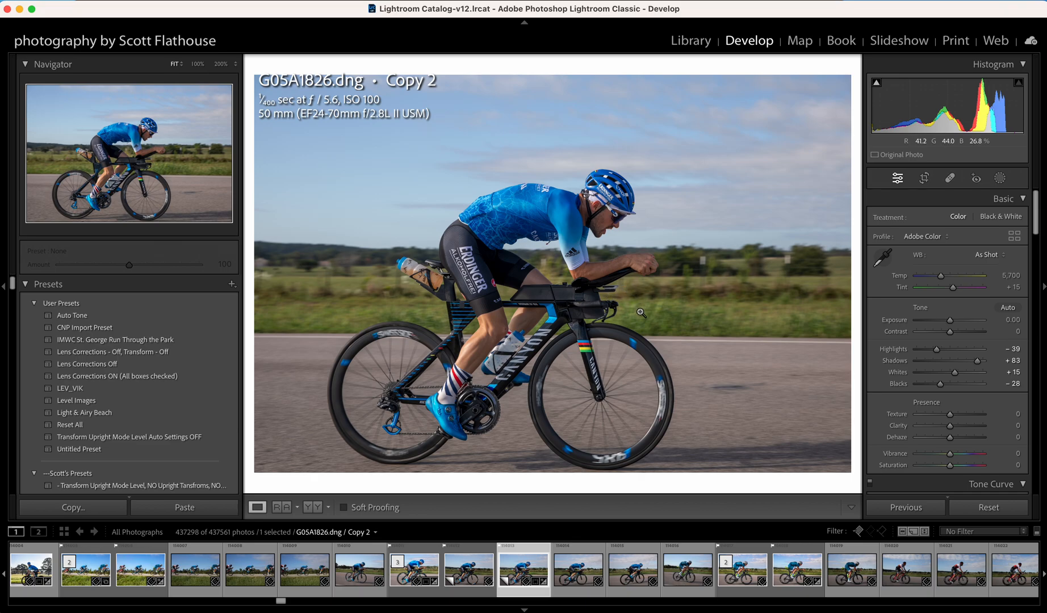
Step: Add a Select Subject mask over the cyclist and bike with Whites 64 and Blacks −17
left_click(999, 179)
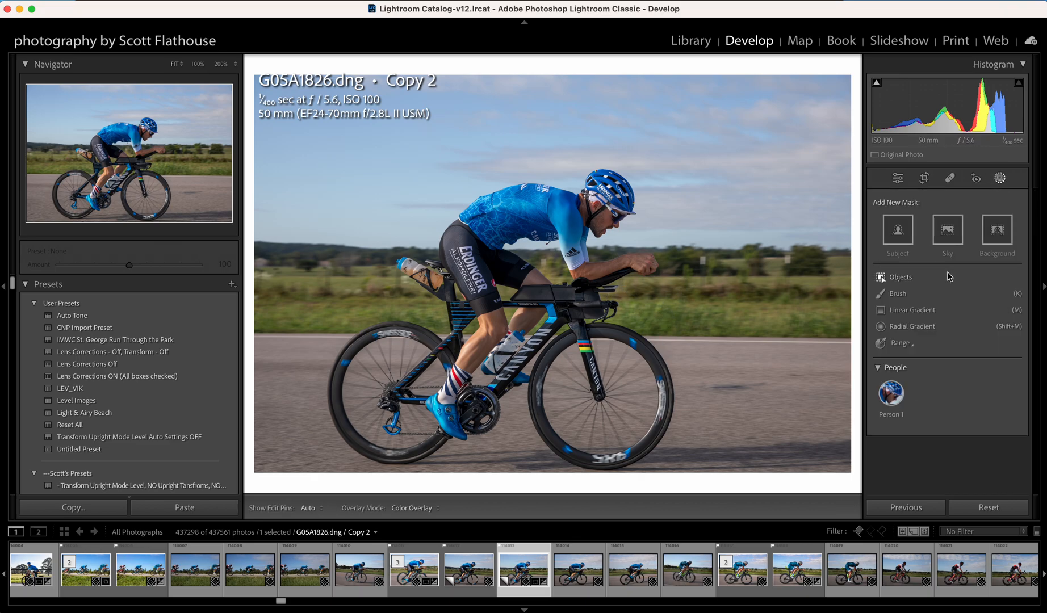
left_click(898, 232)
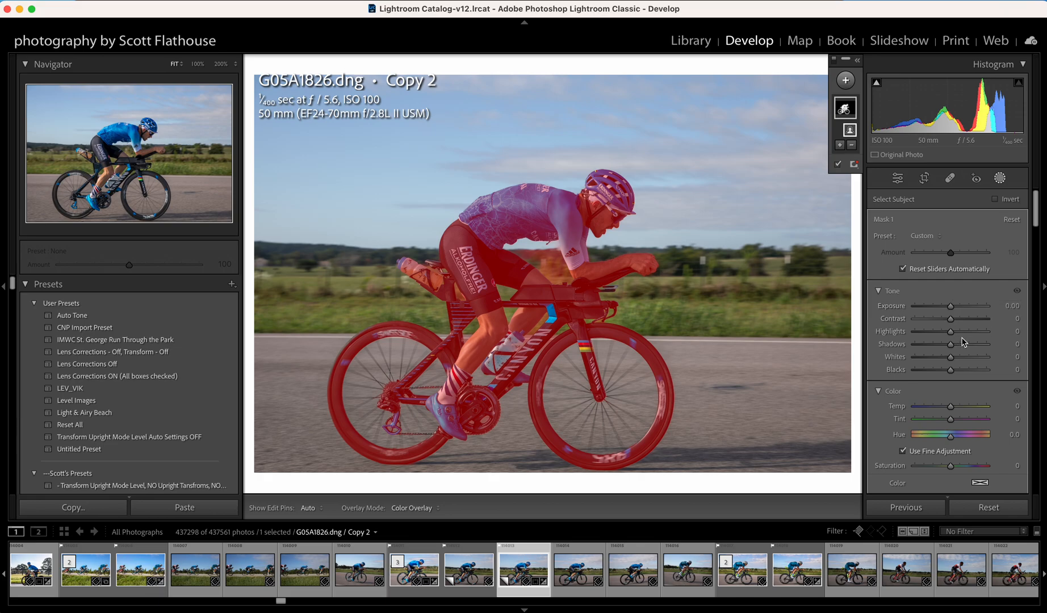
mouse_move(952, 359)
left_mouse_down()
mouse_move(974, 360)
mouse_move(947, 372)
left_mouse_up()
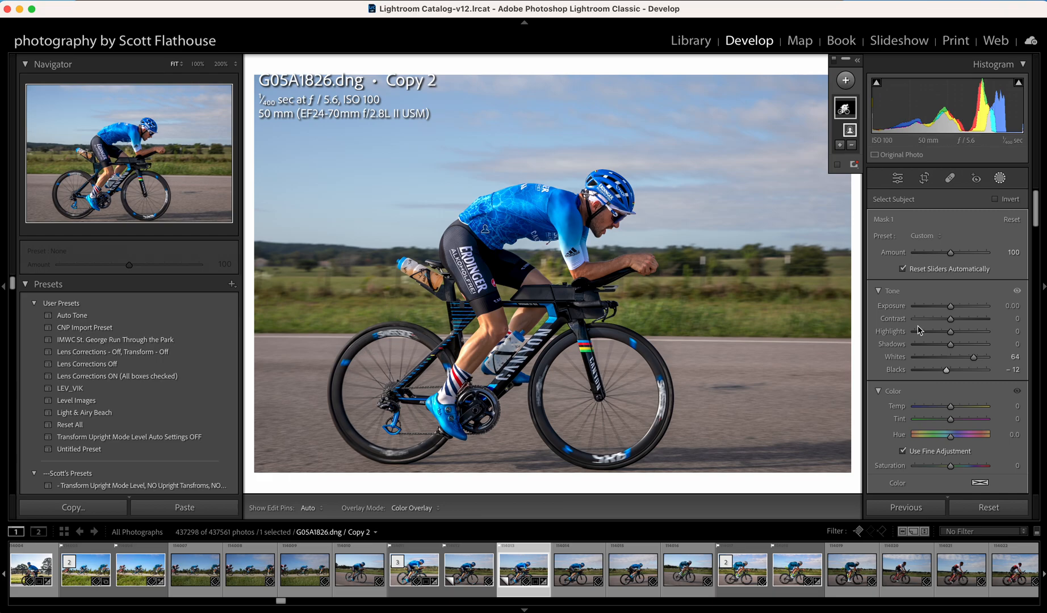
left_click_drag(946, 371, 954, 374)
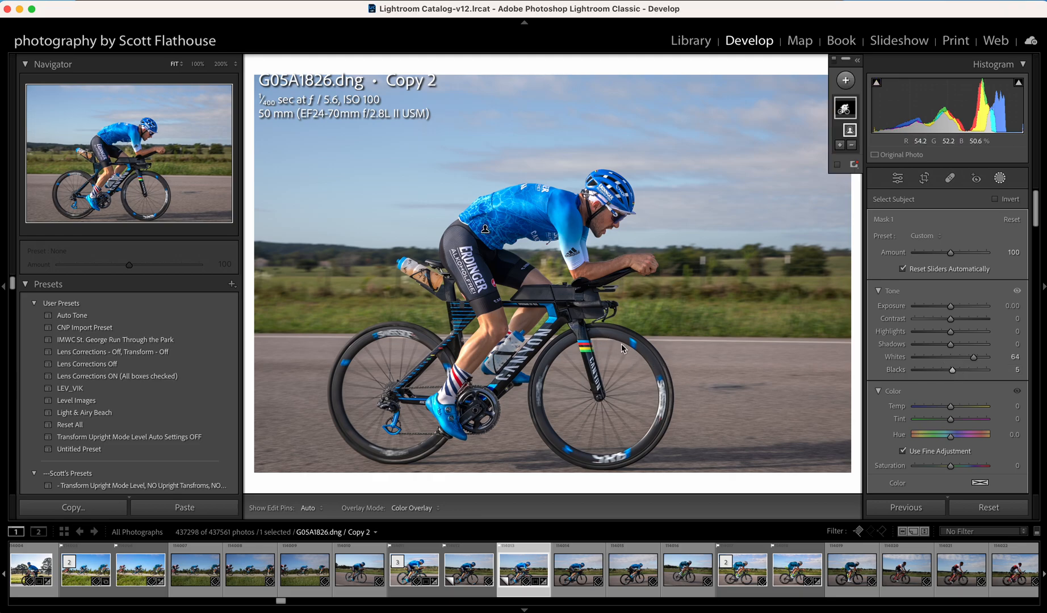
left_click_drag(953, 374, 946, 374)
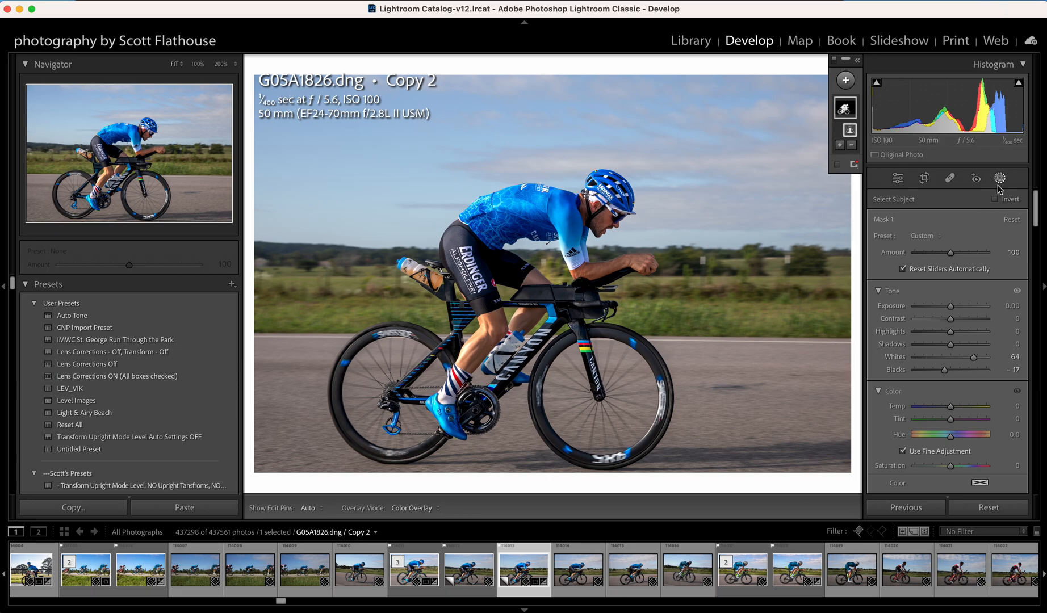
Step: Reselect the subject mask, reduce its Whites to 44 and leave masking
left_click(835, 64)
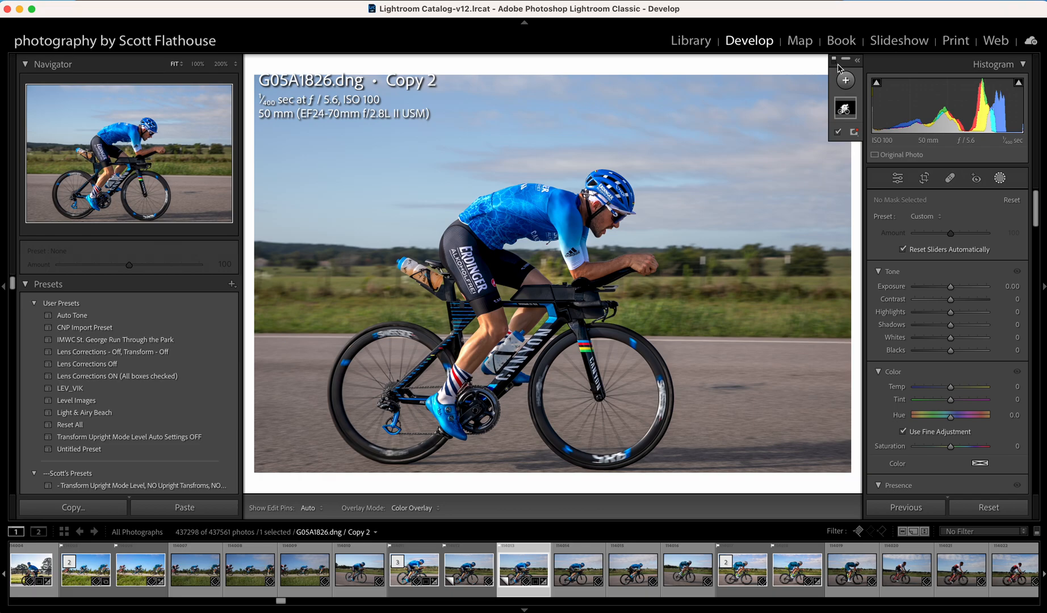
left_click(860, 106)
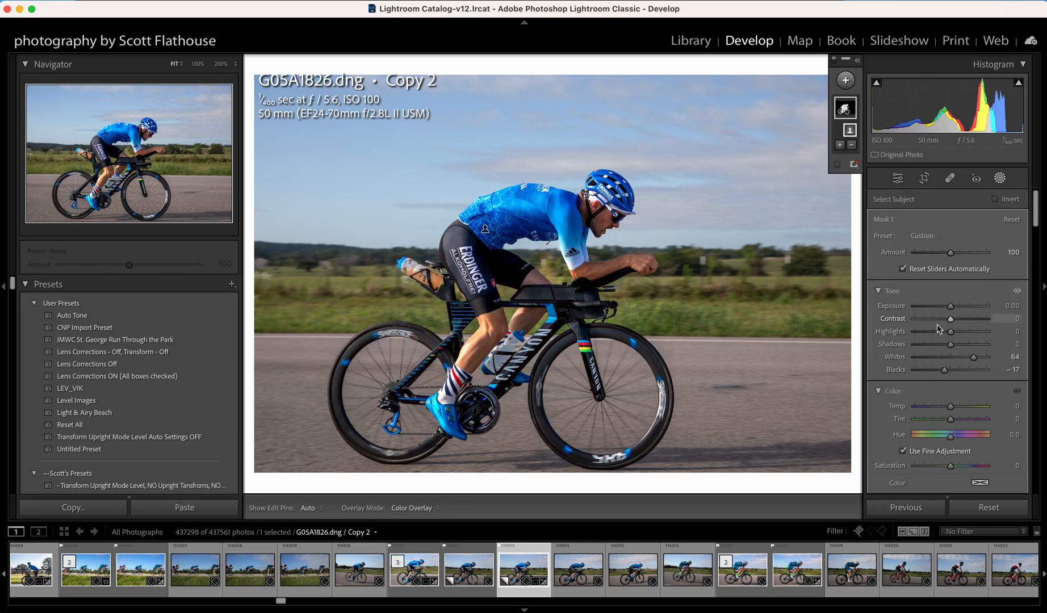
left_click_drag(974, 358, 967, 361)
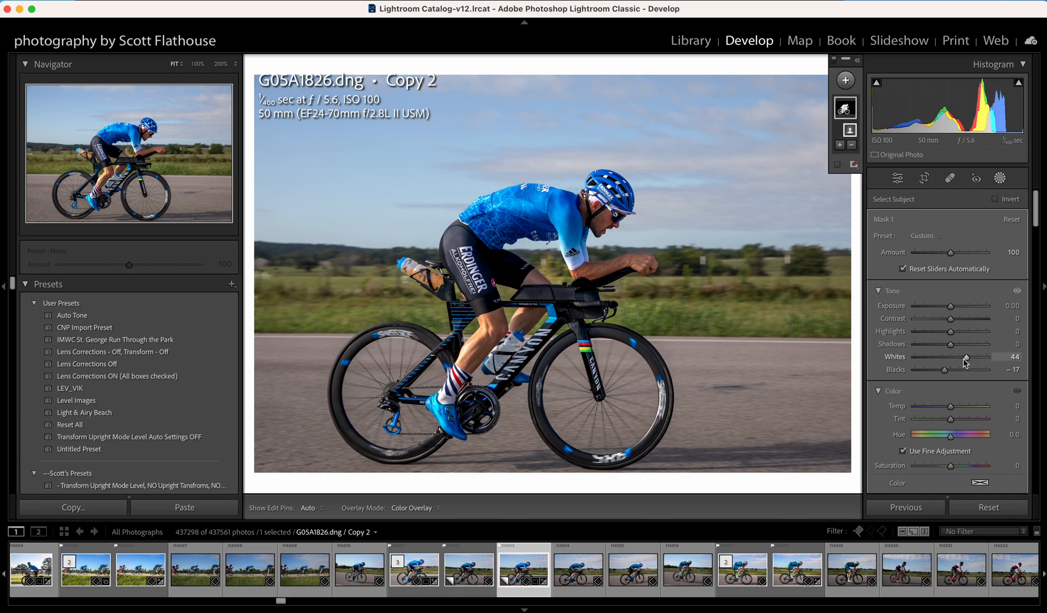
left_click(1000, 179)
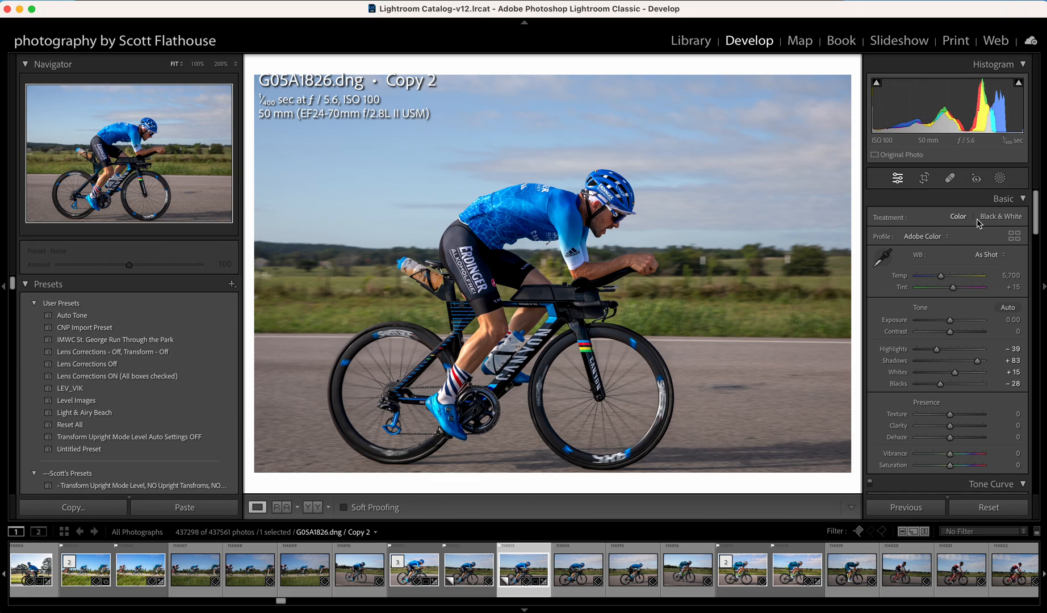
Step: Add a Select Background mask and set its Contrast to −14
left_click(999, 179)
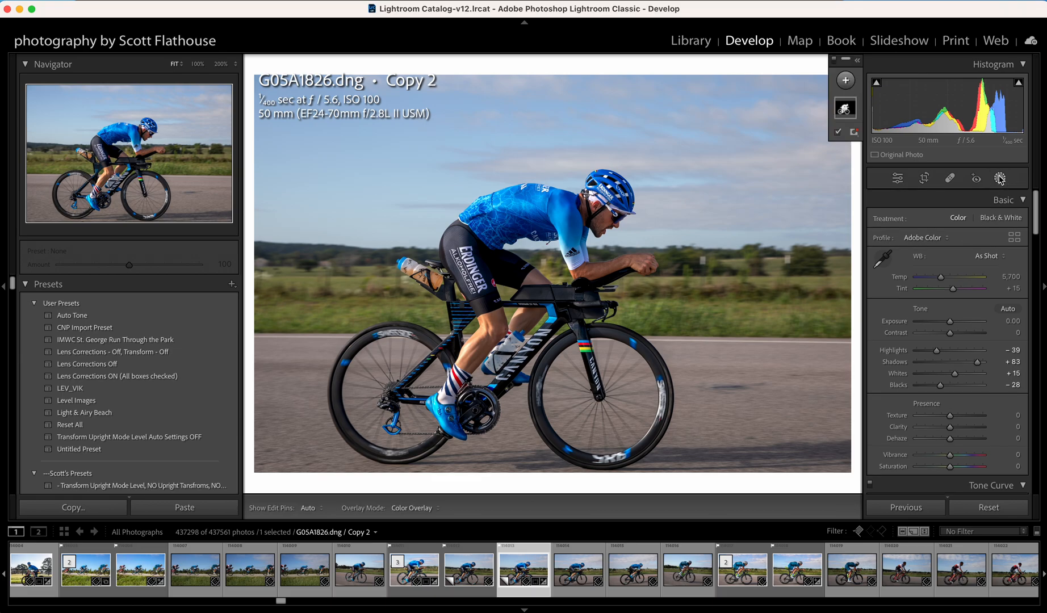
left_click(848, 82)
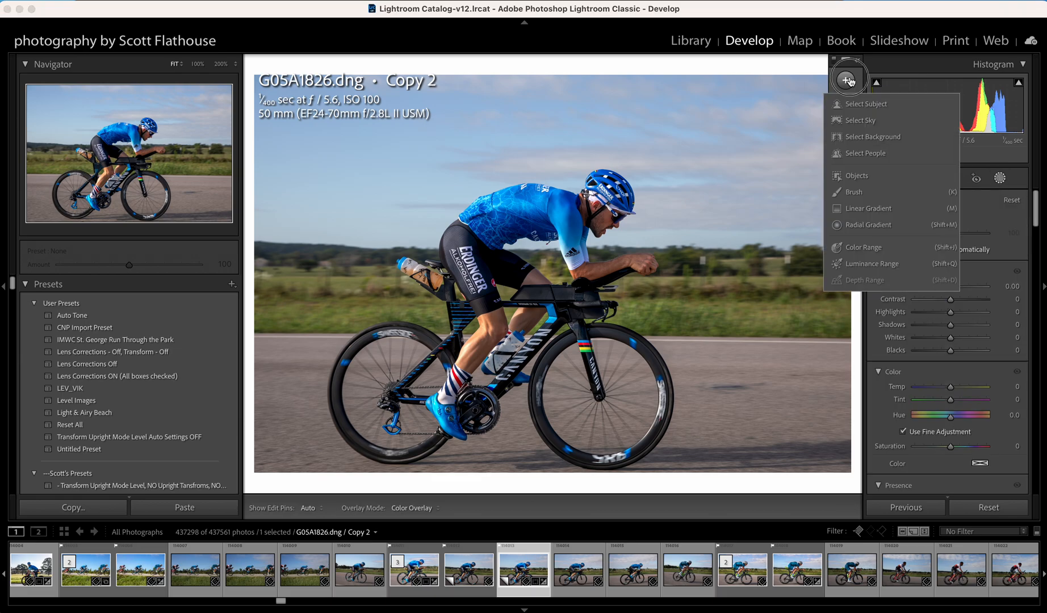
left_click(858, 138)
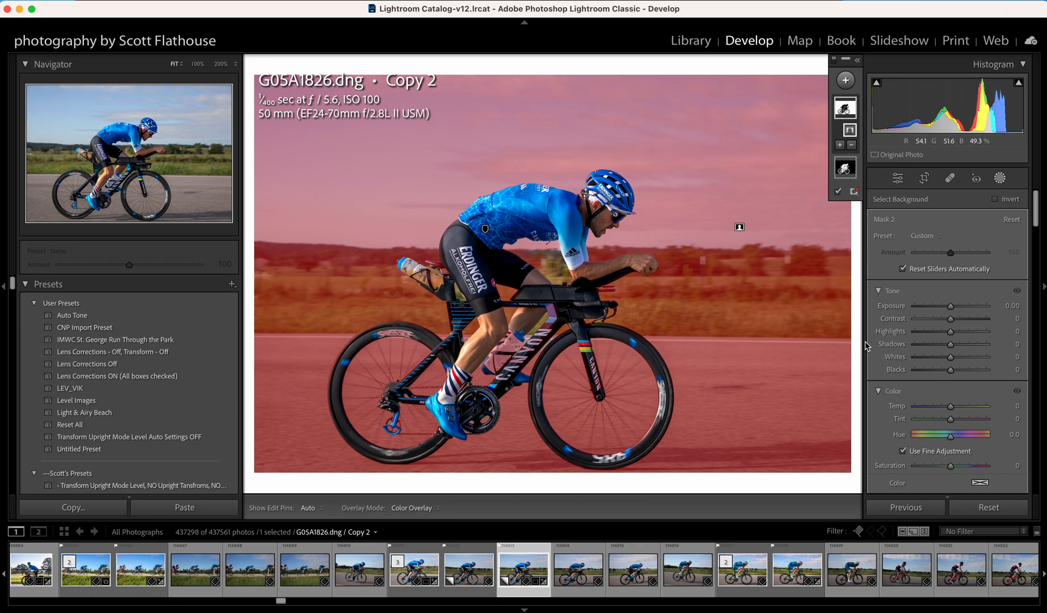
left_click_drag(950, 319, 945, 322)
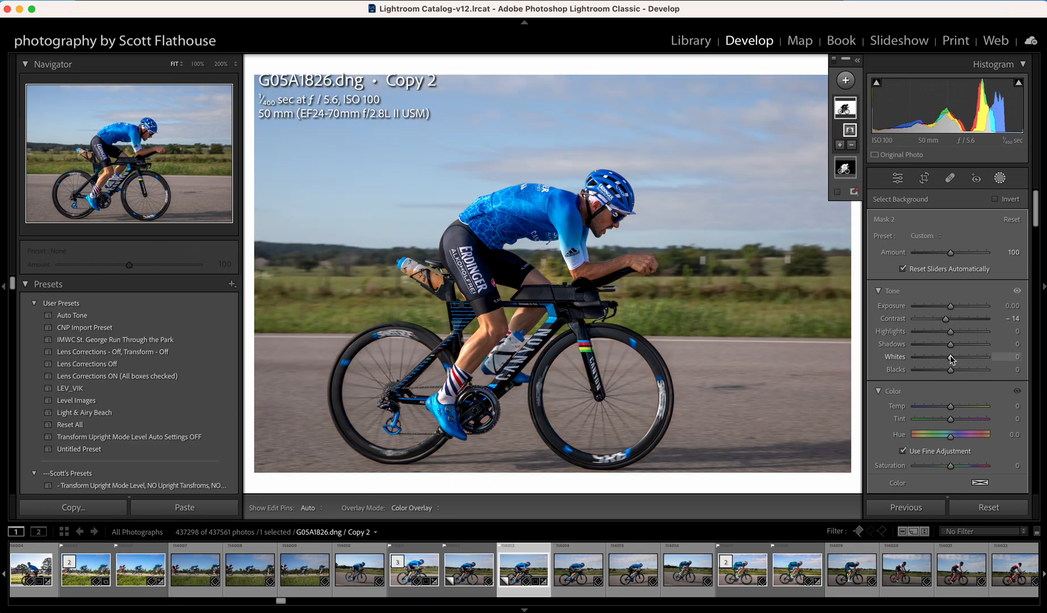
Step: Adjust the background mask's tone to Highlights −43, Shadows −3 and Blacks 24
left_click(951, 359)
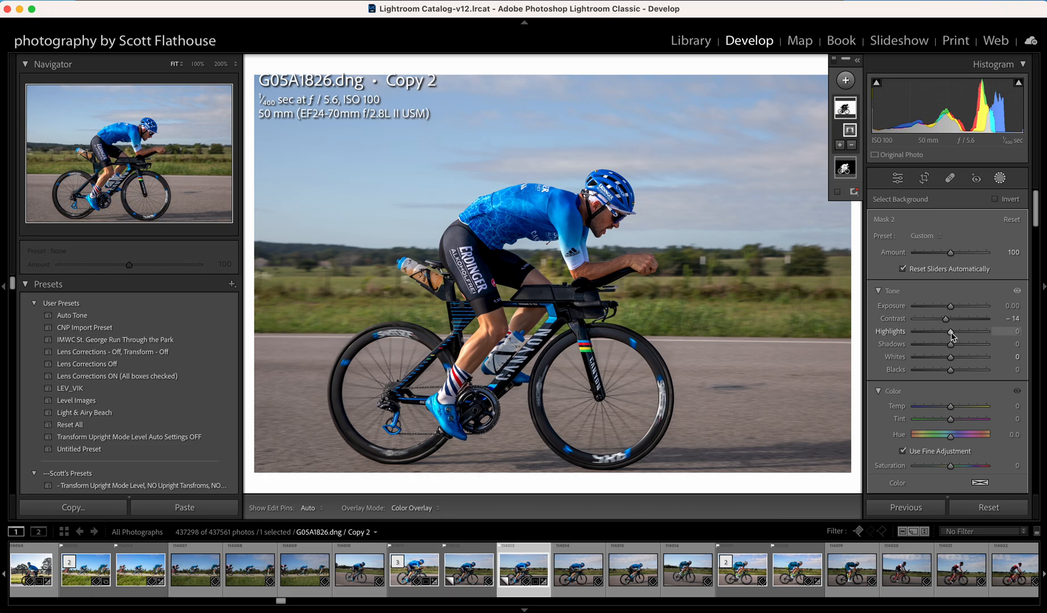
mouse_move(952, 336)
left_mouse_down()
mouse_move(929, 337)
mouse_move(949, 345)
left_mouse_up()
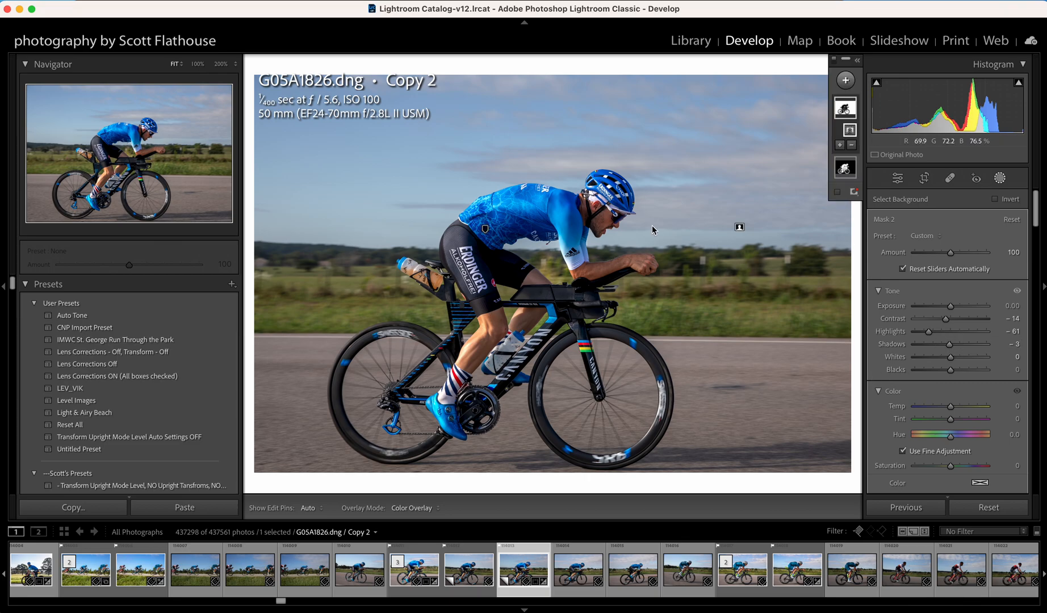
left_click_drag(928, 331, 935, 332)
left_click_drag(951, 371, 959, 374)
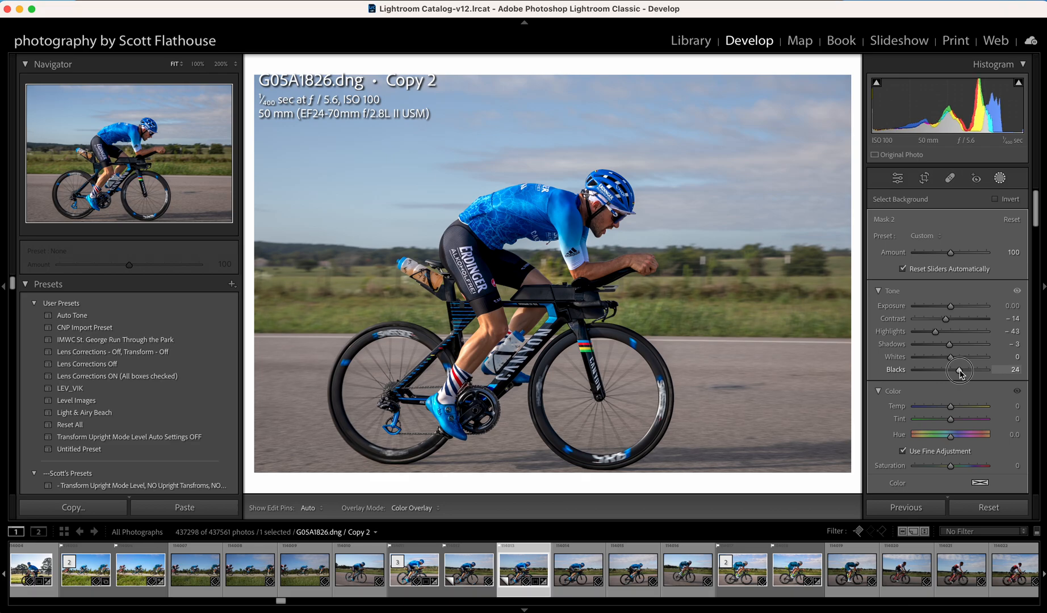
left_click_drag(959, 372, 959, 370)
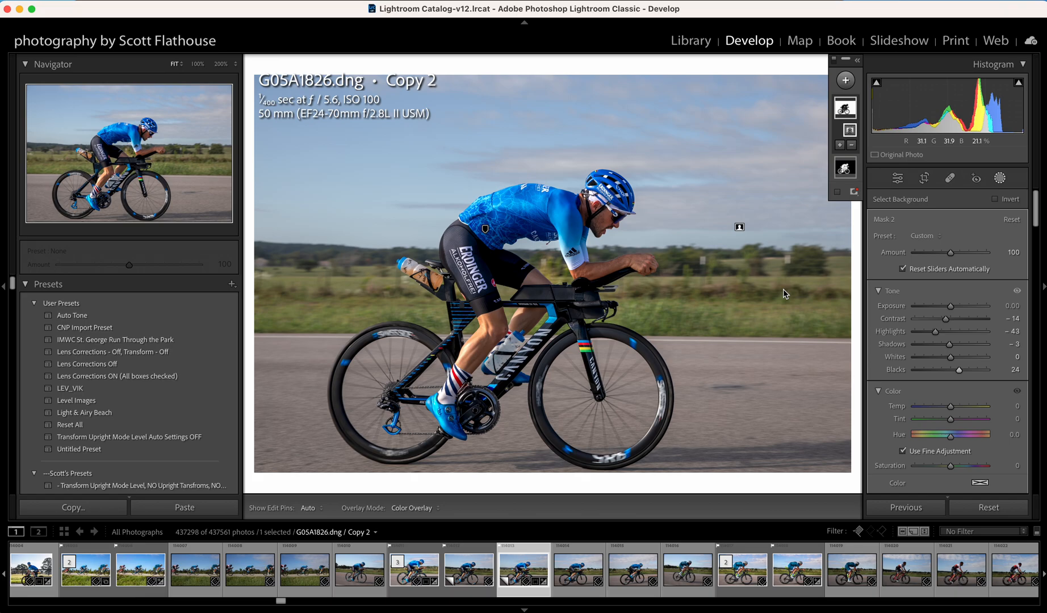
Step: Set the background mask's Saturation to −5 and leave masking
left_click_drag(950, 466, 945, 466)
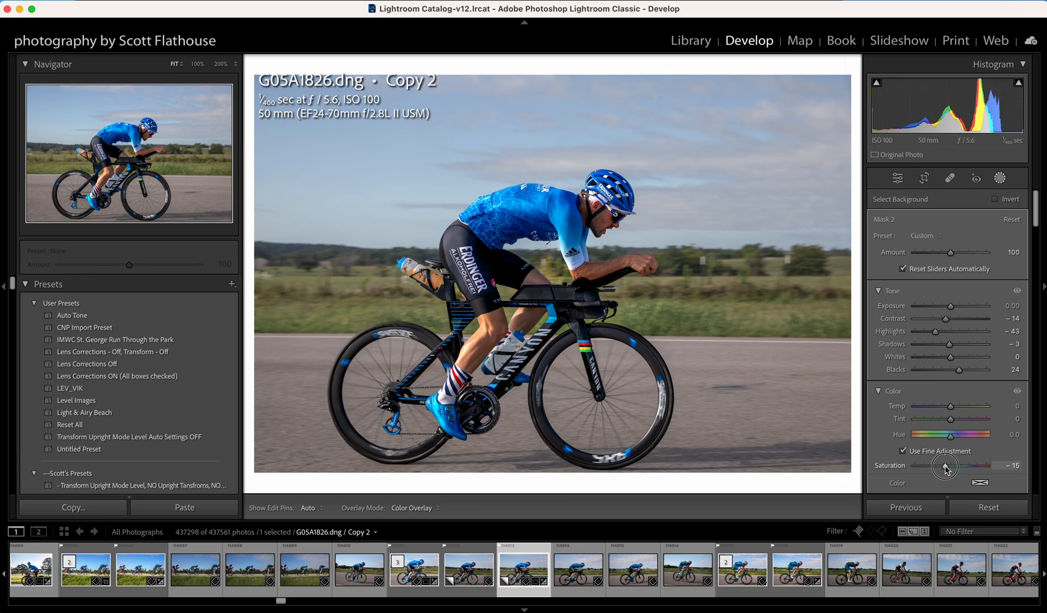
left_click_drag(945, 468, 943, 468)
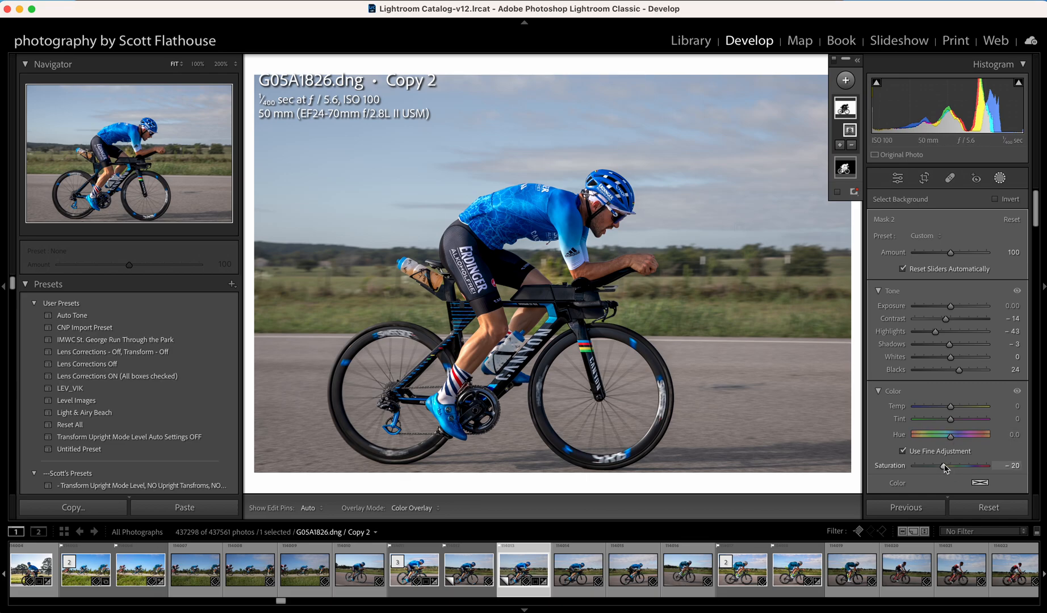
left_click_drag(945, 467, 951, 468)
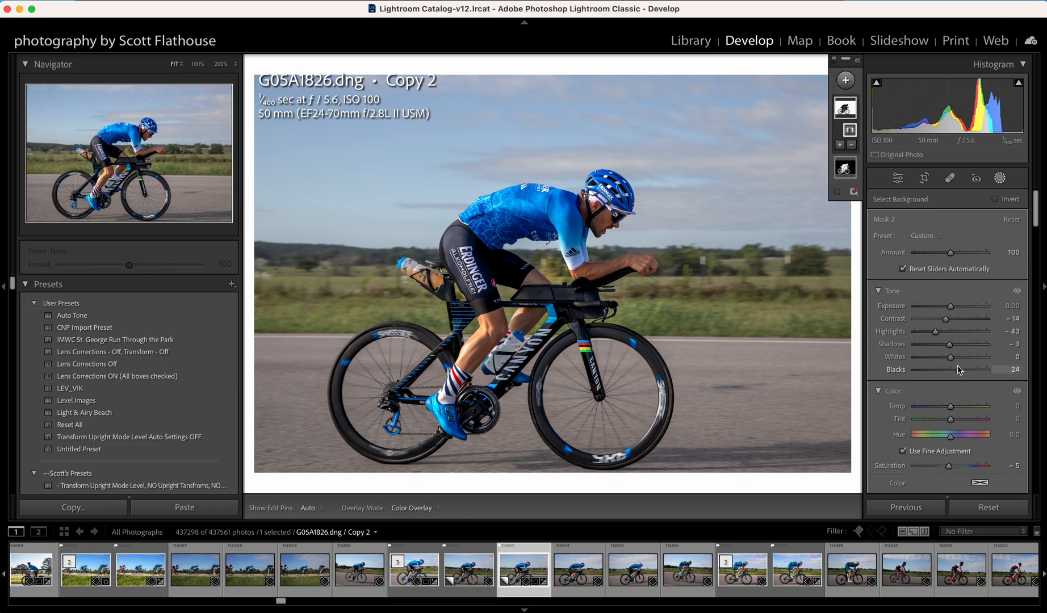
left_click(999, 179)
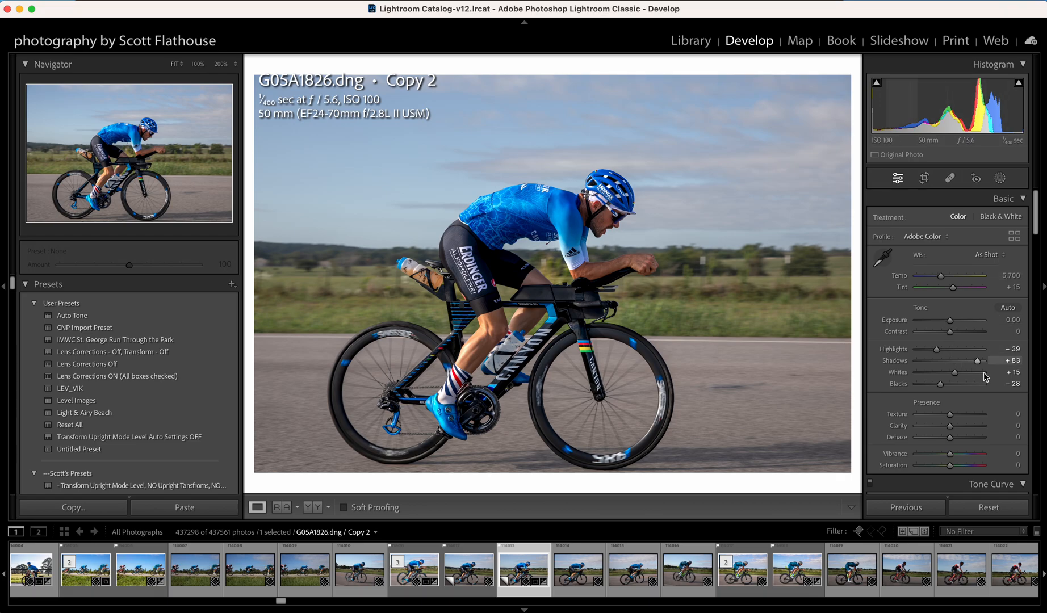
Step: Raise the photo's overall Shadows to +100 and enable lens profile corrections
left_click_drag(979, 363, 983, 363)
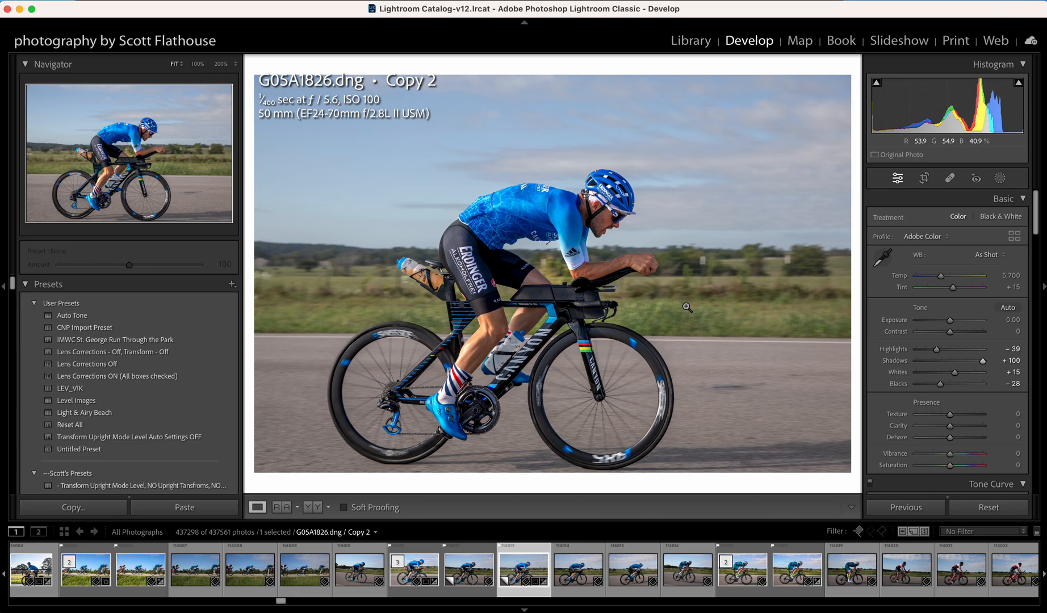
scroll(920, 412, "down", 6)
scroll(920, 412, "down", 10)
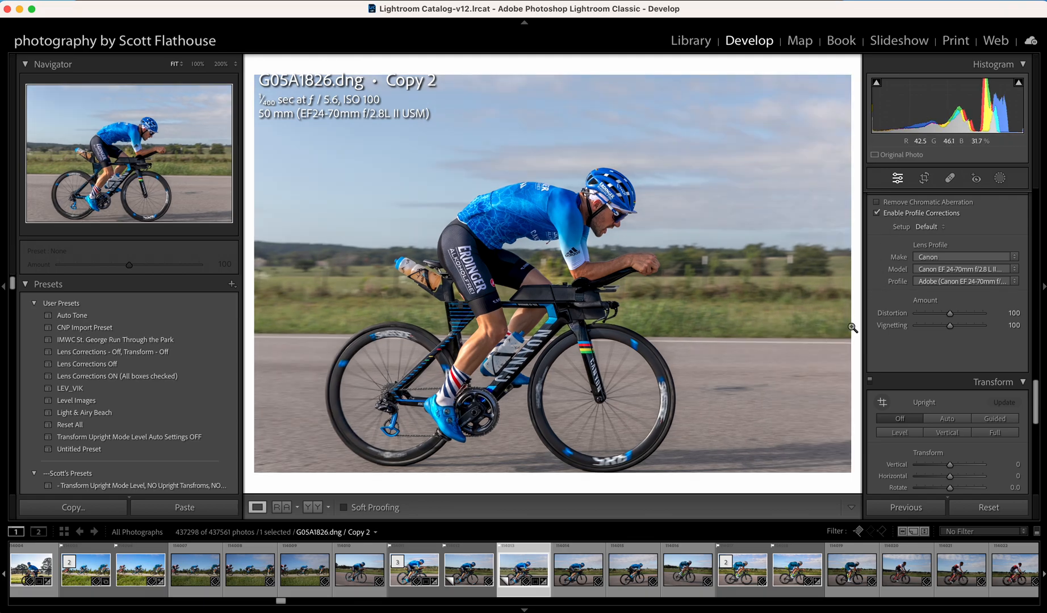
Step: Recrop the photo with a Custom aspect to nearly the full frame and rotate it to an angle of −0.12
key("r")
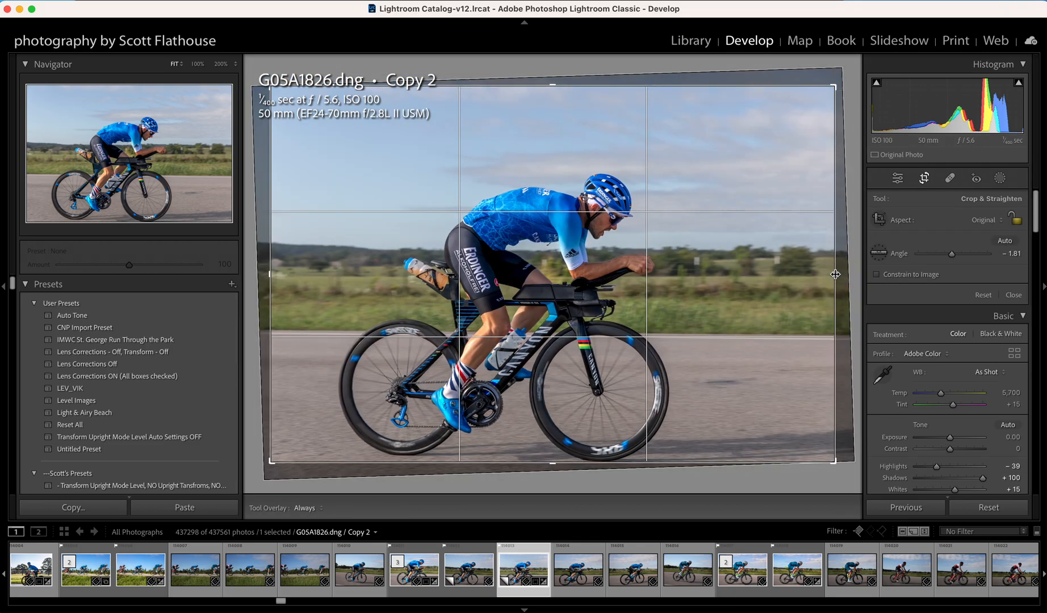
left_click_drag(835, 274, 809, 278)
left_click_drag(726, 222, 714, 221)
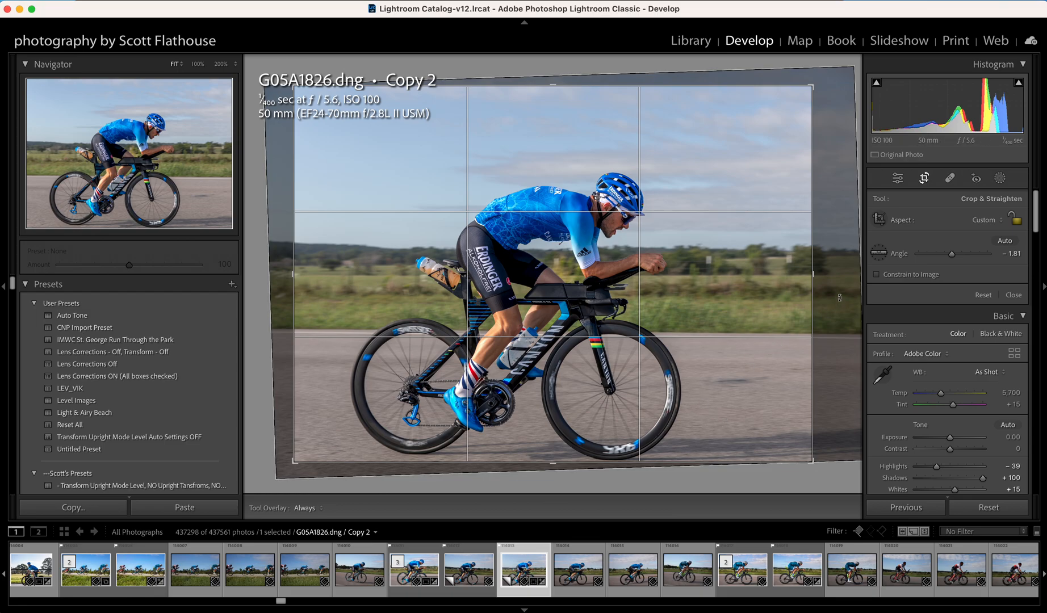
left_click_drag(847, 97, 852, 106)
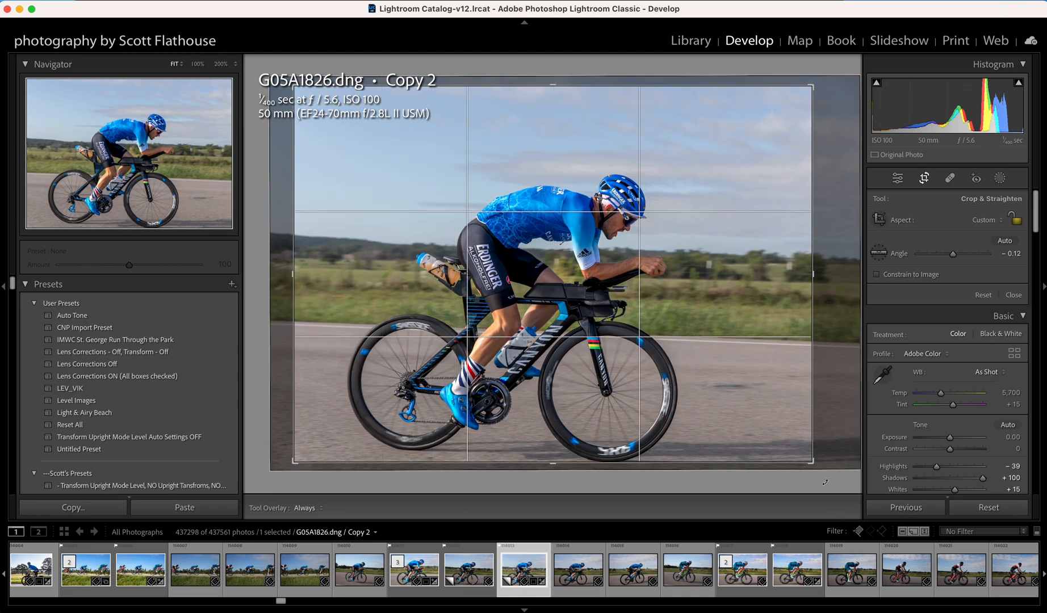
left_click_drag(812, 462, 851, 467)
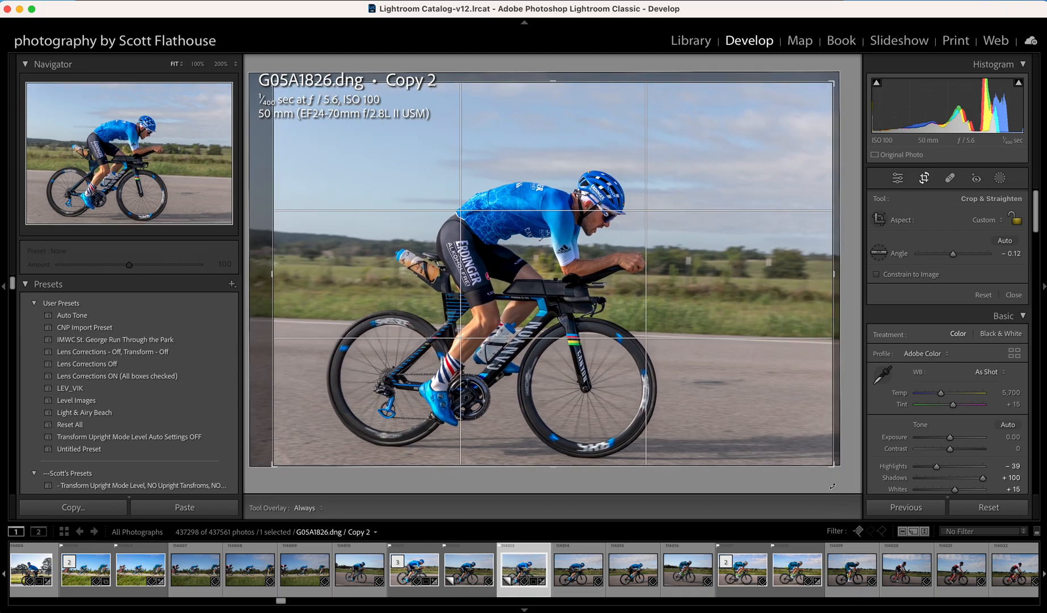
left_click_drag(268, 276, 236, 276)
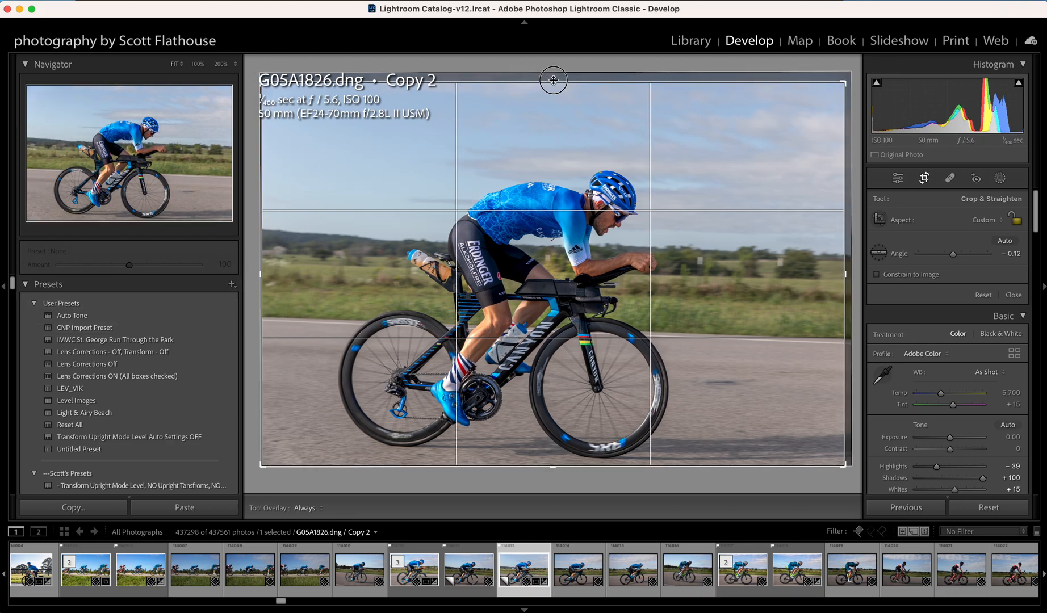
left_click_drag(554, 80, 552, 72)
left_click_drag(852, 277, 855, 279)
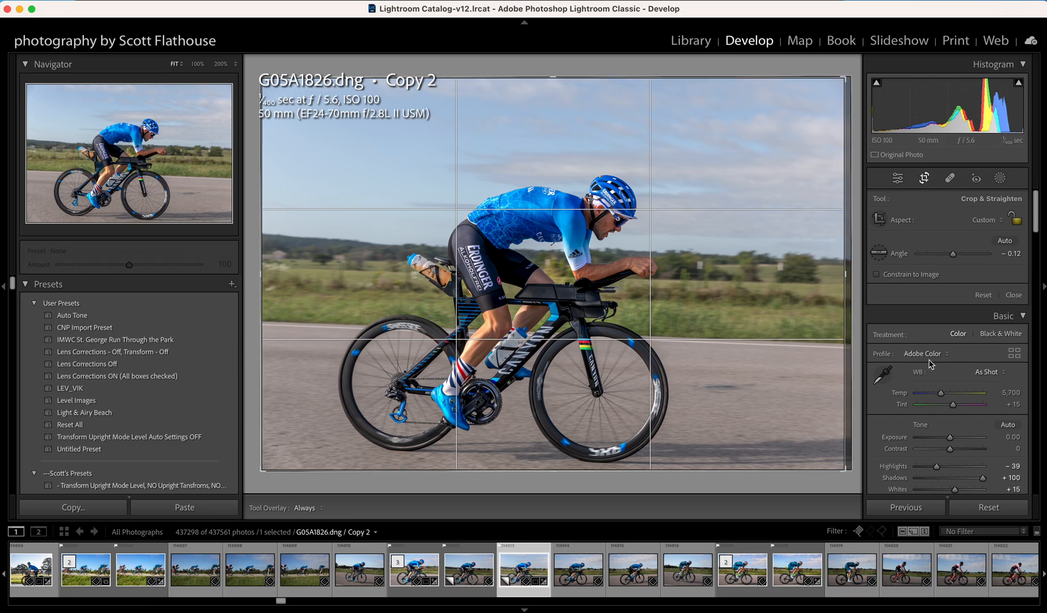
key("Return")
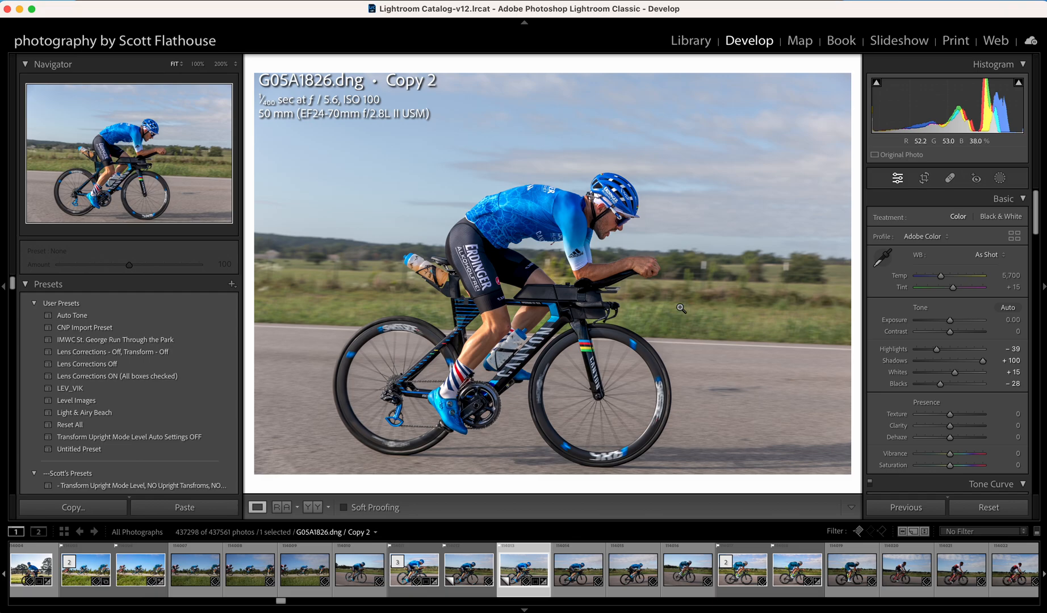
Step: Switch to Photoshop, where G05A1826.dng is open, and widen its window across most of the screen
key("super+Tab")
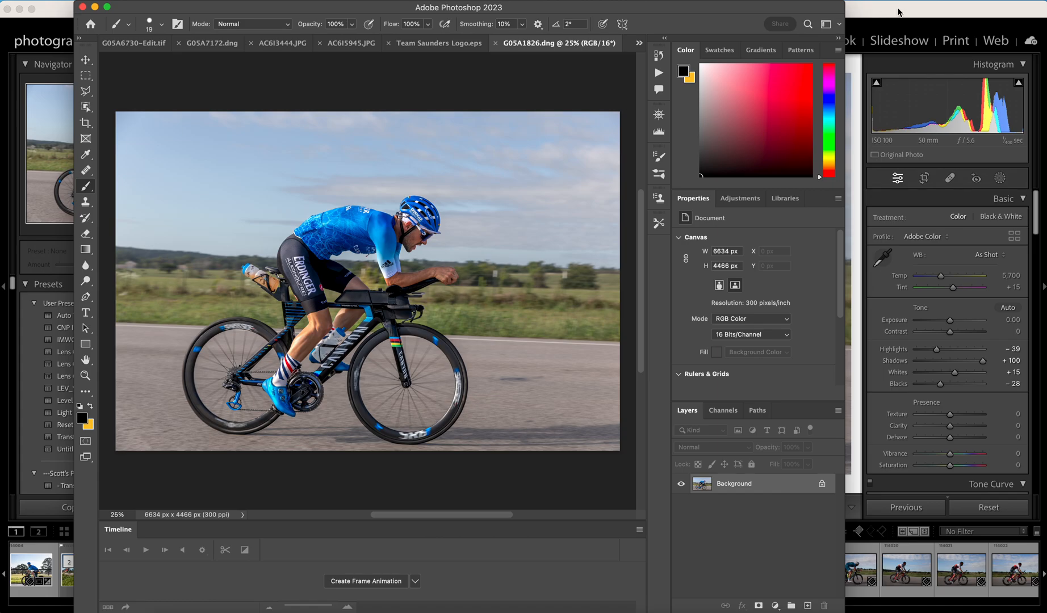
left_click_drag(844, 61, 1036, 69)
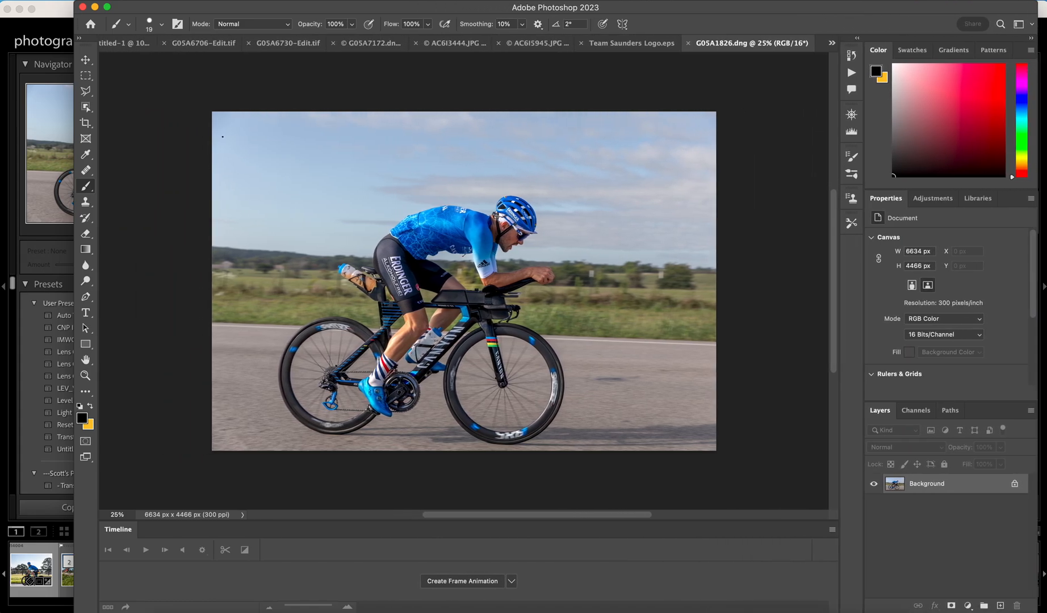
left_click_drag(75, 246, 22, 246)
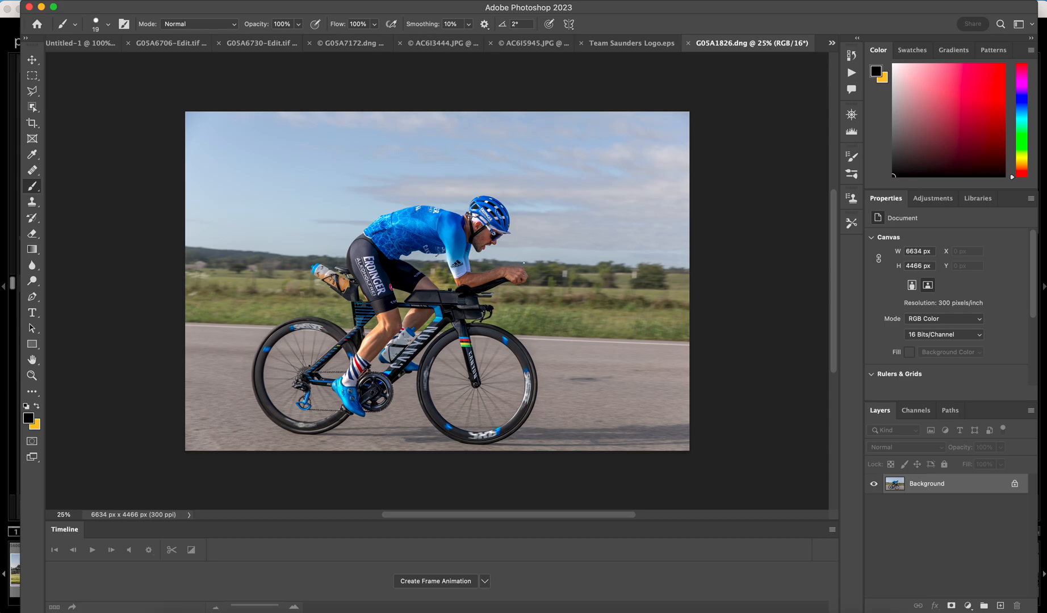
Step: Crop and straighten the photo to a 1:1 square of 4510 px around the cyclist, extending slightly past the image edges
key("c")
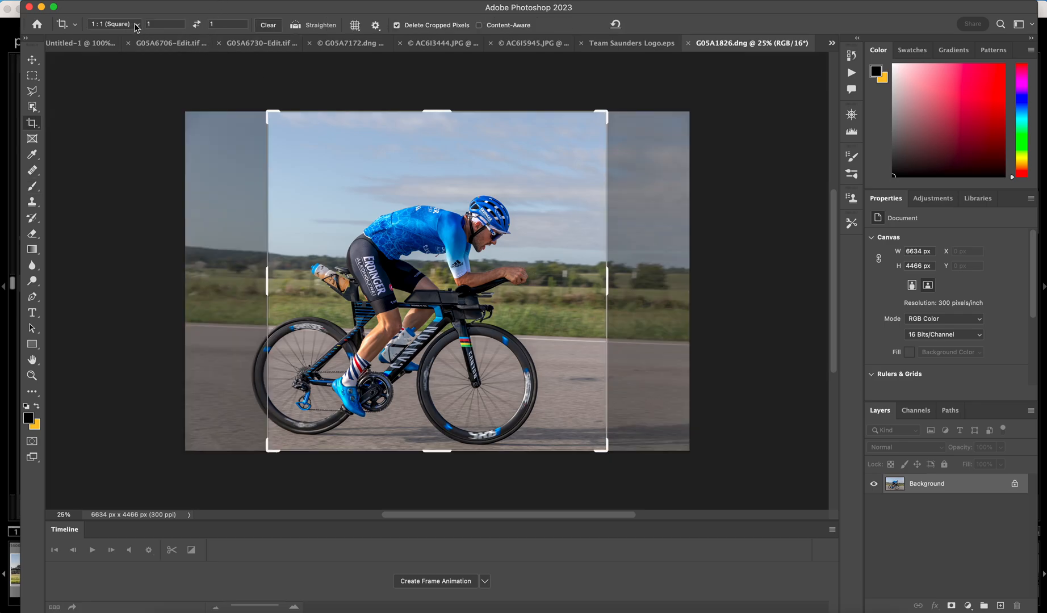
left_click_drag(640, 233, 640, 229)
left_click_drag(457, 246, 495, 244)
left_click_drag(438, 449, 441, 419)
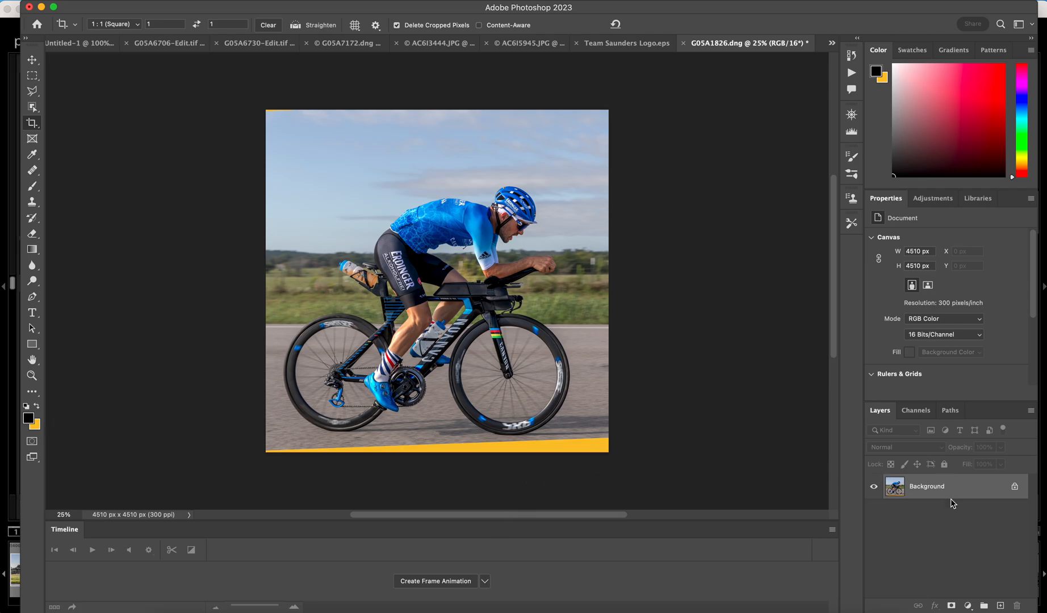
Step: Duplicate the background layer and outline the yellow wedge along the image's lower edge with the Polygonal Lasso
key("super+j")
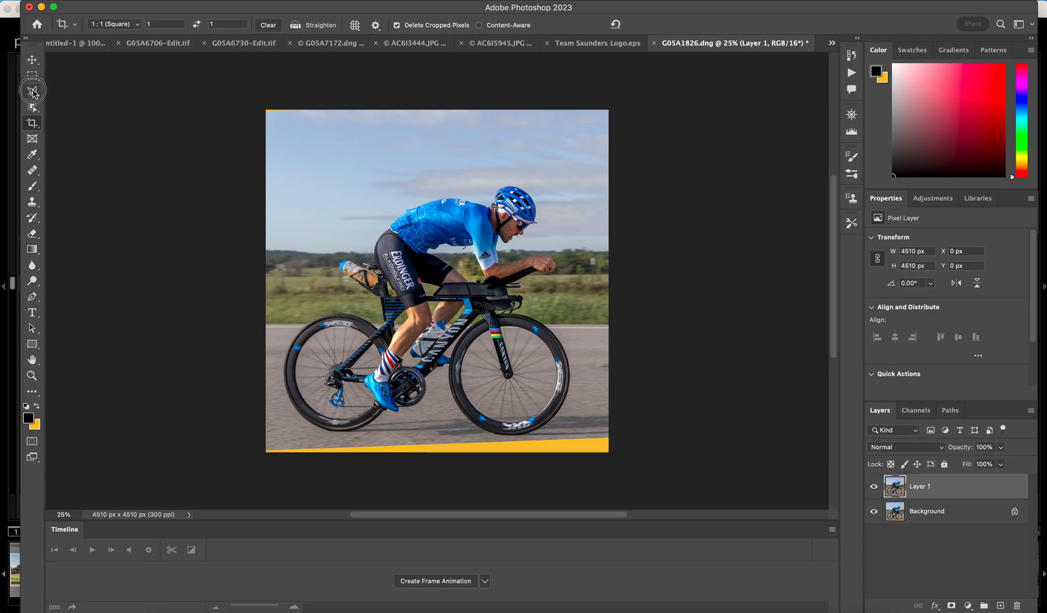
key("l")
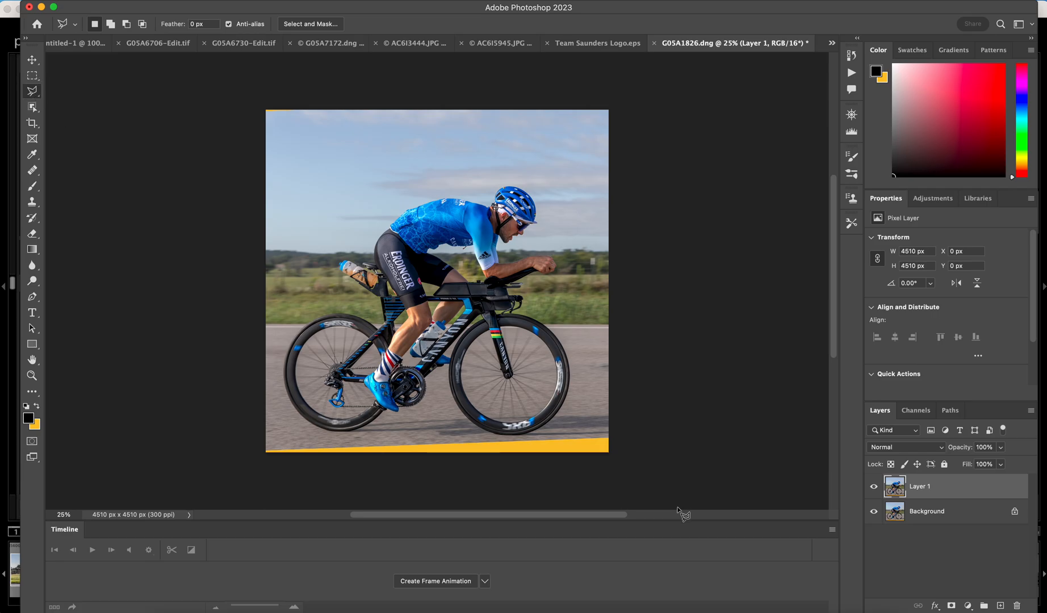
left_click(614, 437)
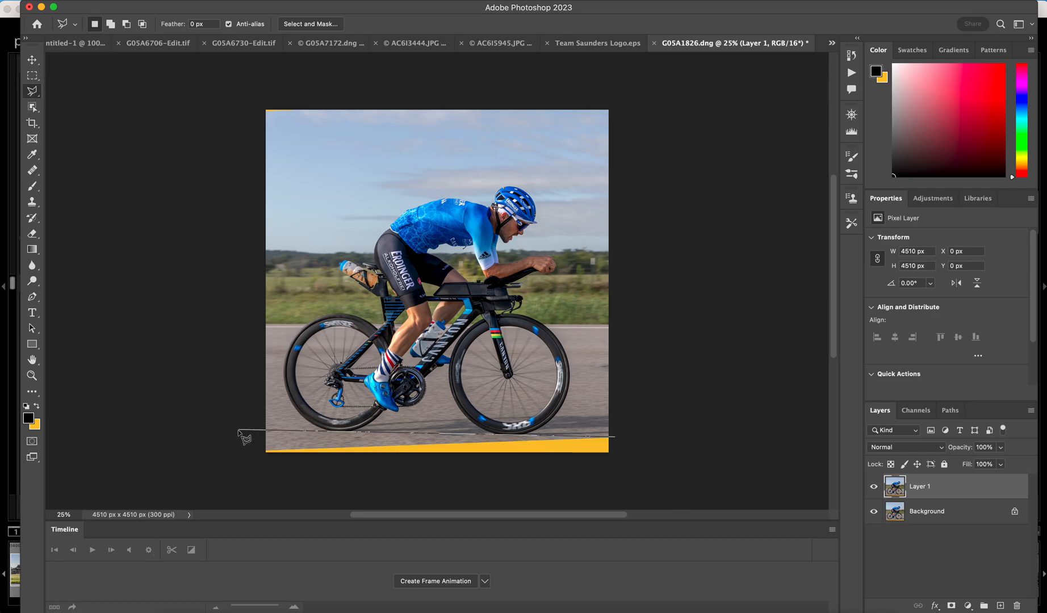
left_click(233, 450)
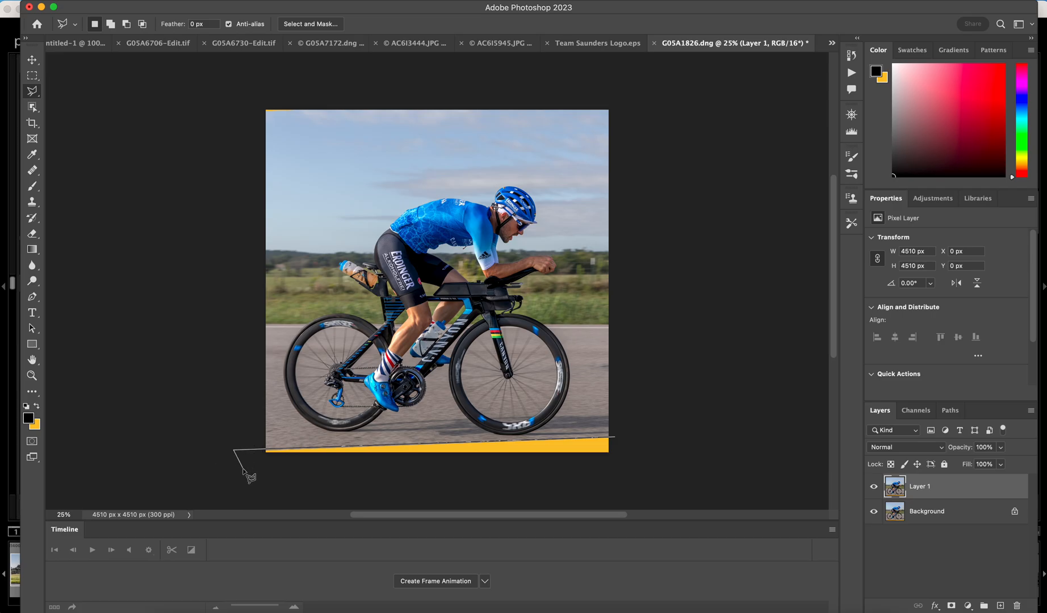
left_click(257, 475)
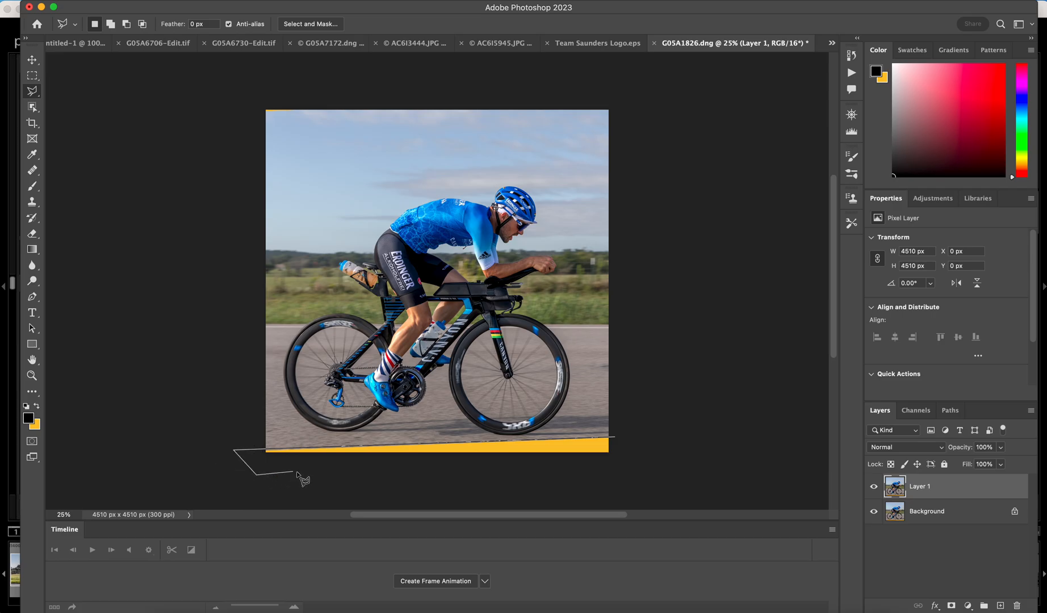
left_click(619, 442)
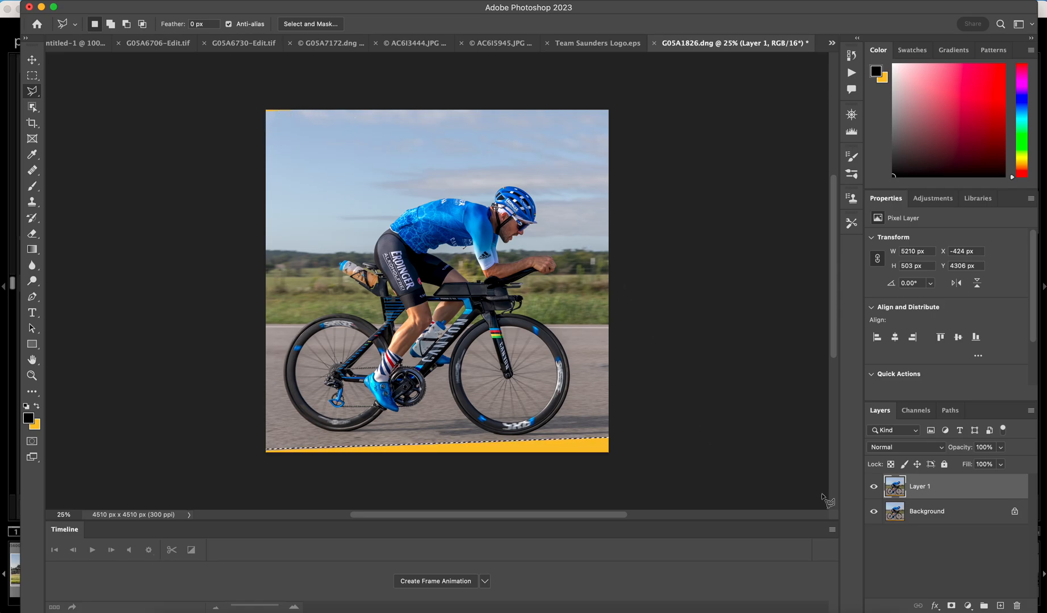
Step: Fill the selected wedge with Content-Aware Fill on a new layer, excluding the front tire and ground shadow from sampling, and deselect
left_click_drag(626, 463, 640, 444)
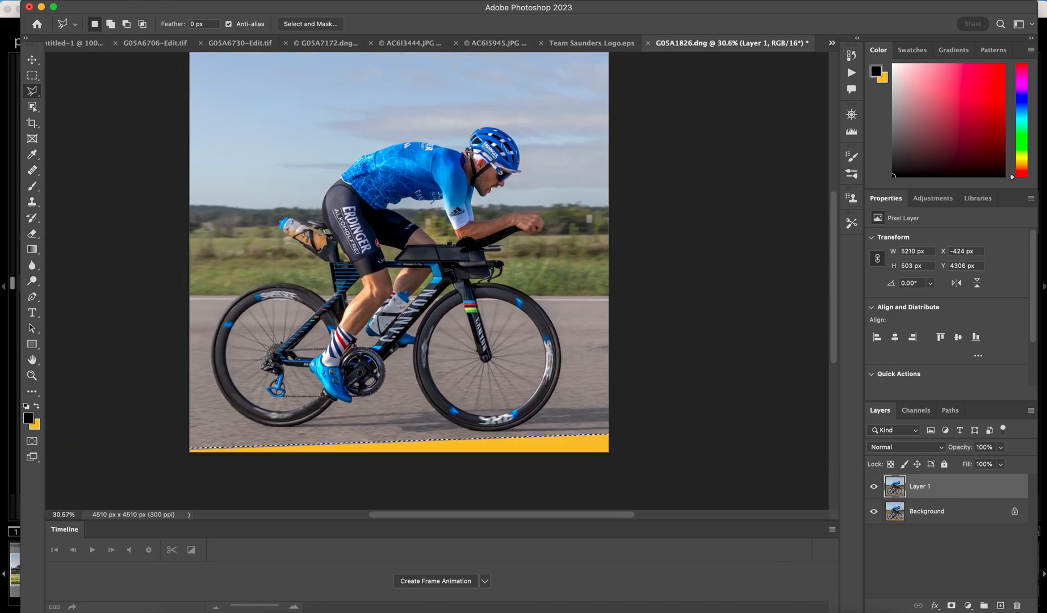
left_click(161, 1)
left_click(151, 199)
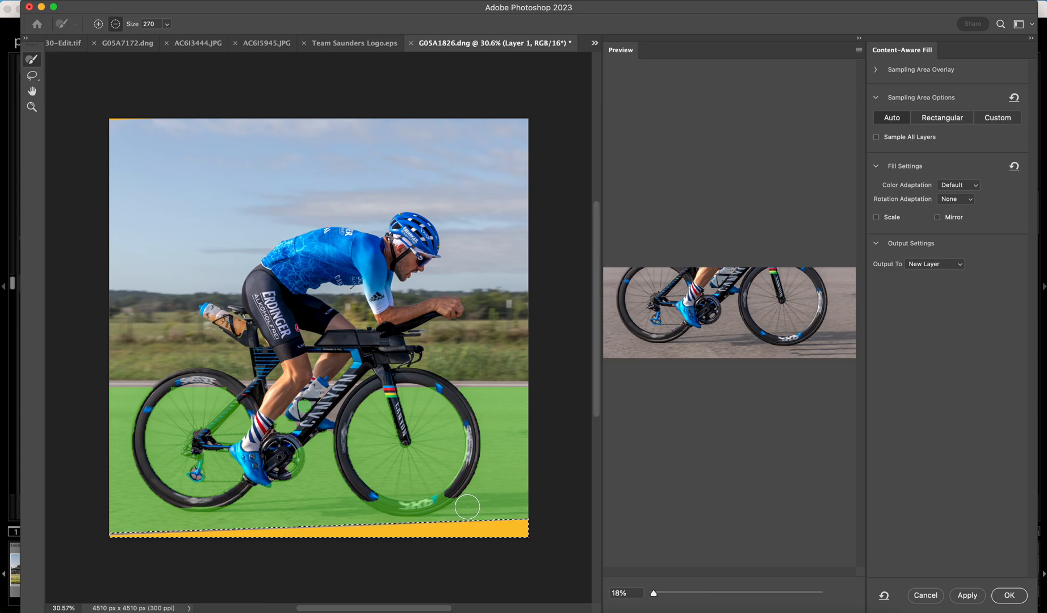
left_click_drag(478, 502, 395, 505)
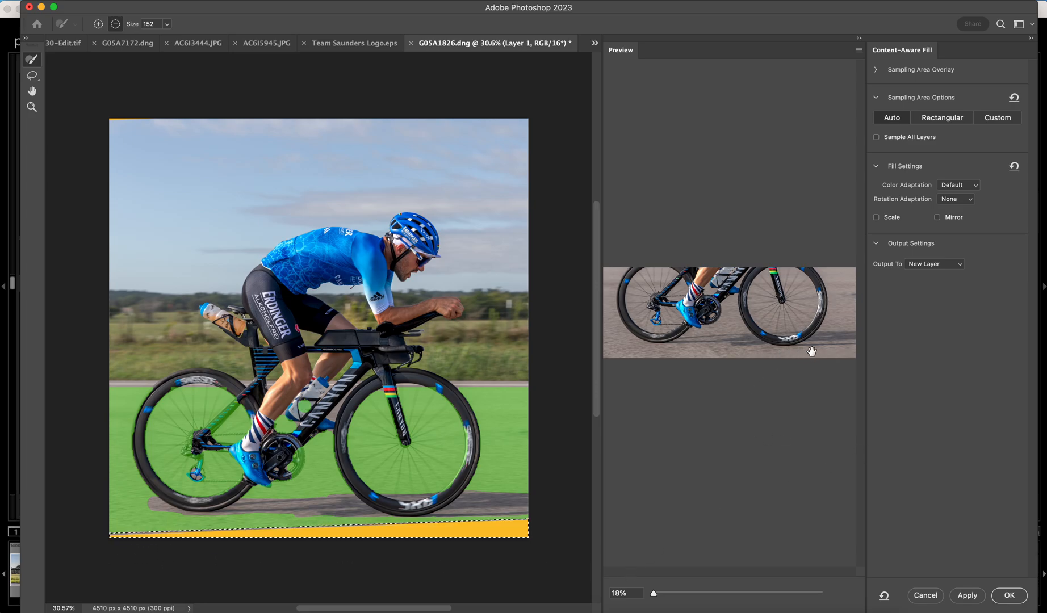
left_click(1007, 596)
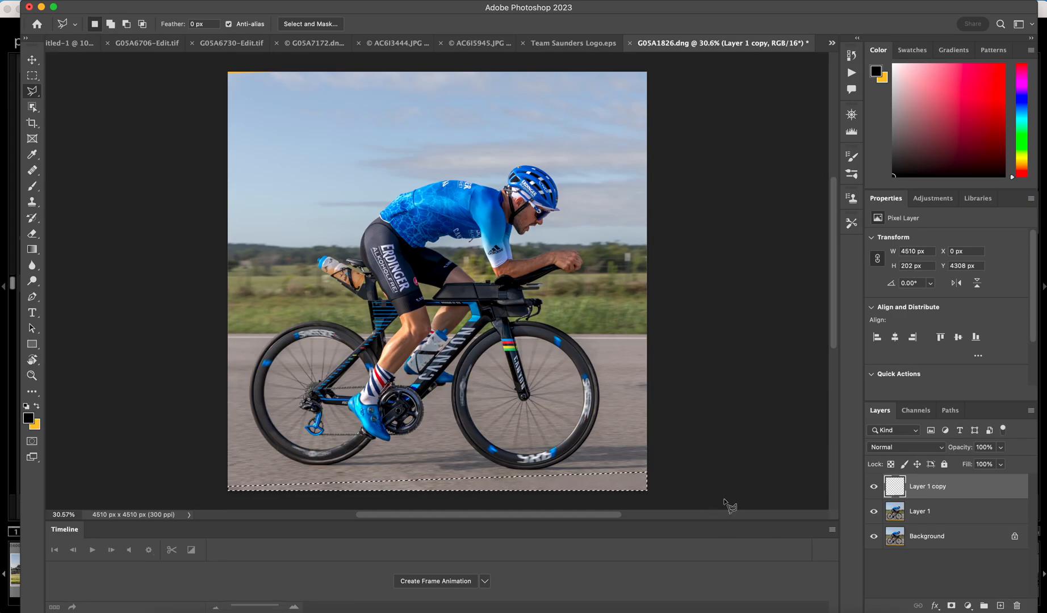
key("super+d")
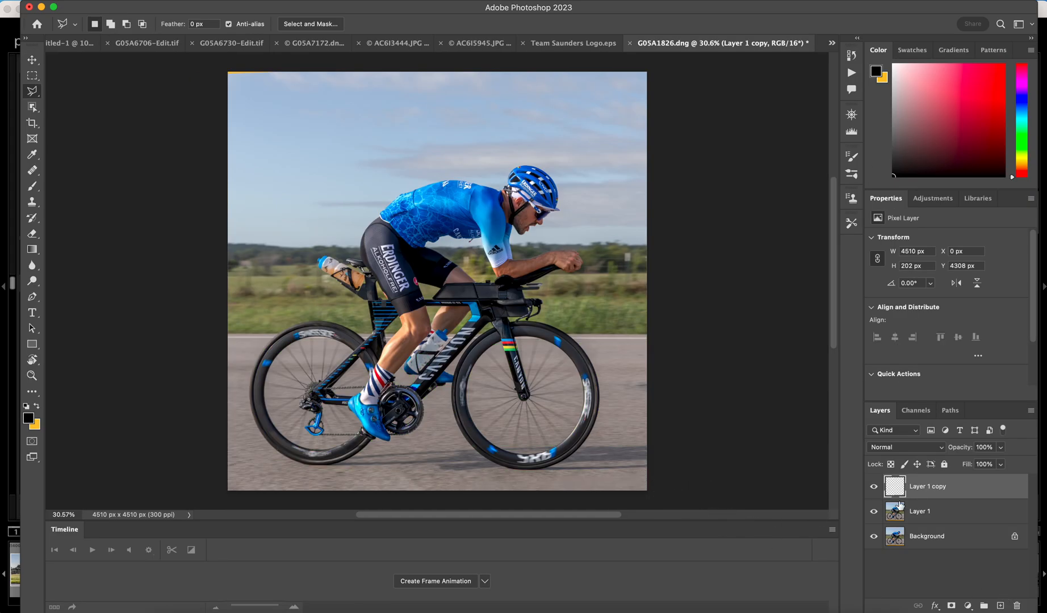
Step: Compare the image with the fill layer hidden and shown, and inspect the filled road below the wheels up close
left_click(874, 488)
left_click(873, 488)
left_click_drag(439, 486, 677, 470)
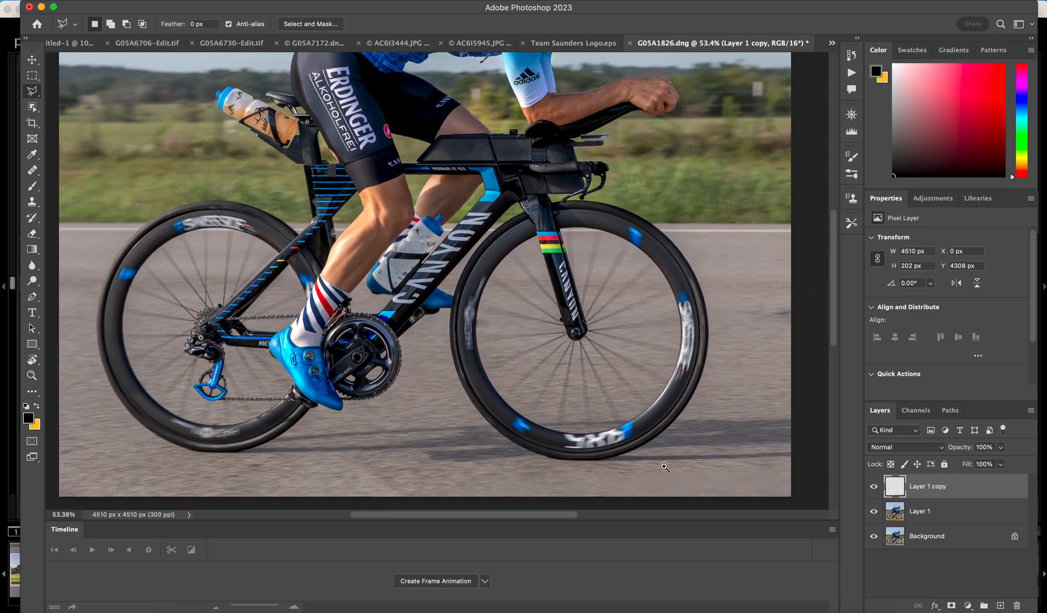
left_click_drag(412, 476, 514, 488)
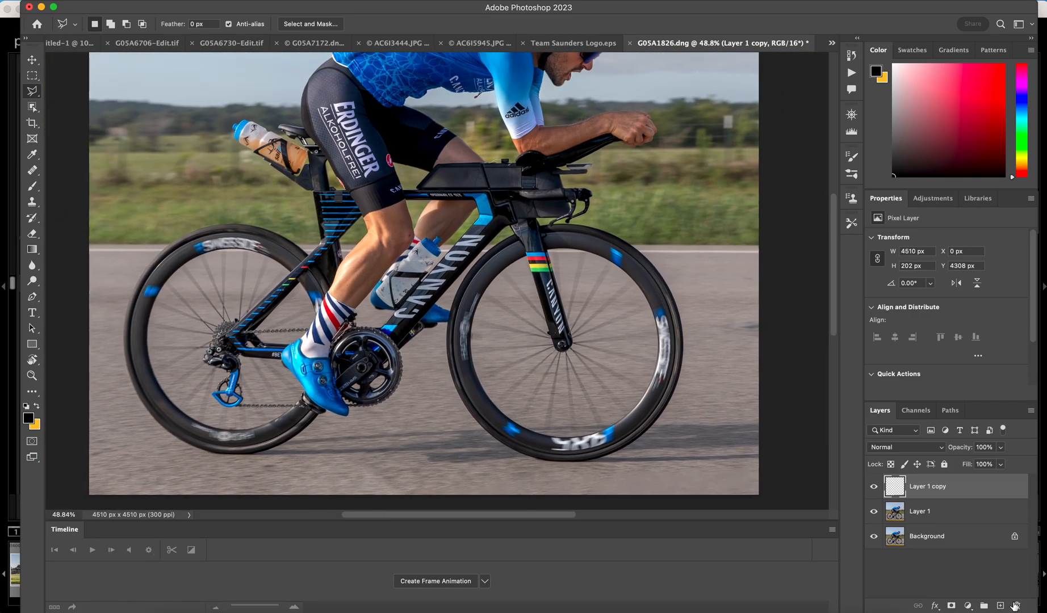
Step: Clone clean road texture with the Clone Stamp on a new layer over the seams along the image's lower edge, and compare before and after
left_click(1000, 605)
key("s")
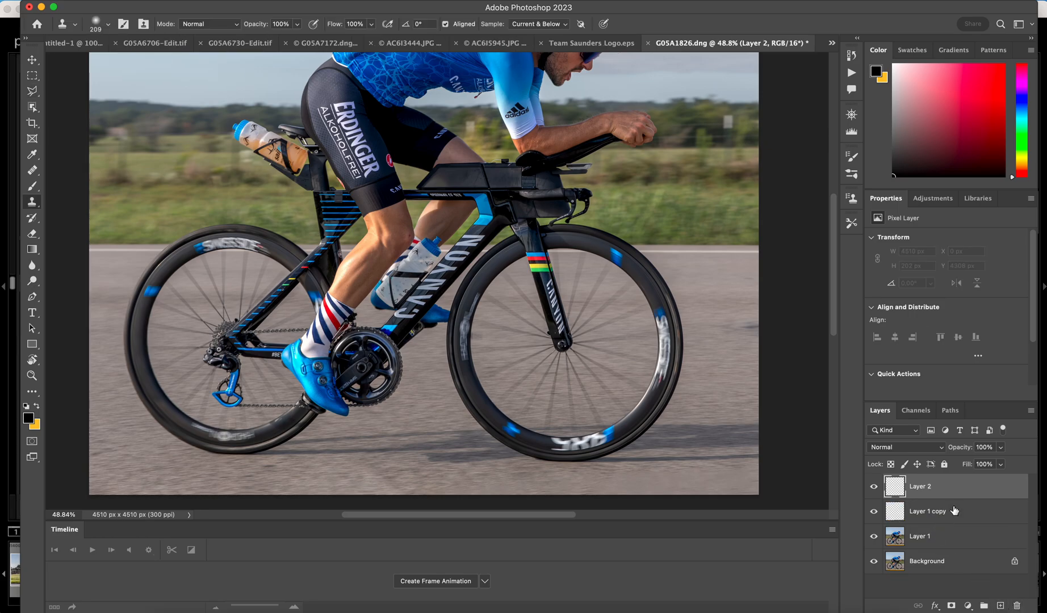
left_click(739, 400, "alt")
mouse_move(749, 486)
left_mouse_down()
mouse_move(718, 479)
mouse_move(744, 484)
mouse_move(693, 481)
mouse_move(721, 478)
left_mouse_up()
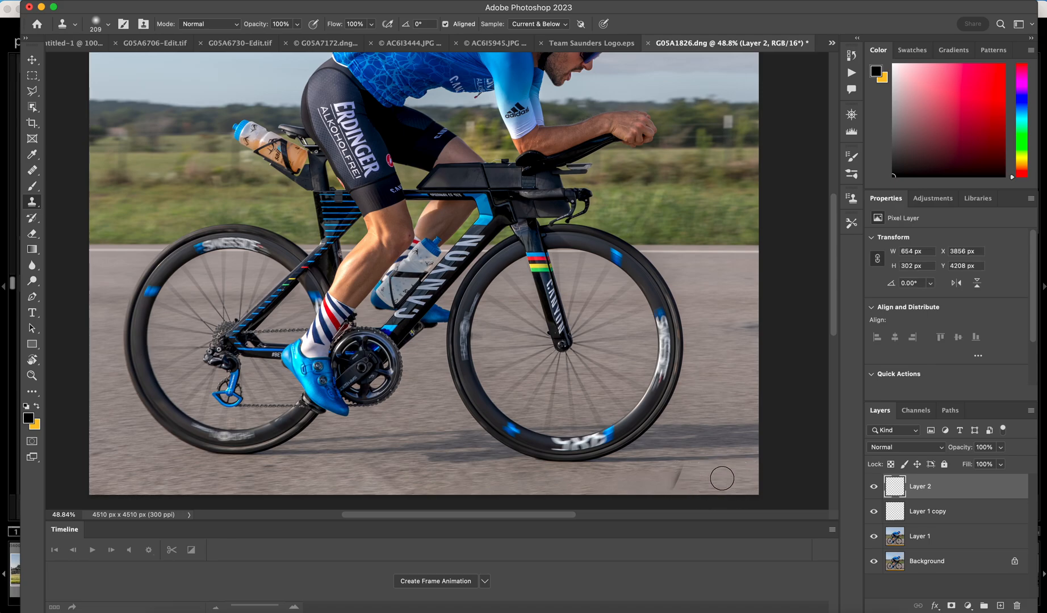
left_click(703, 384, "alt")
left_click_drag(682, 489, 683, 475)
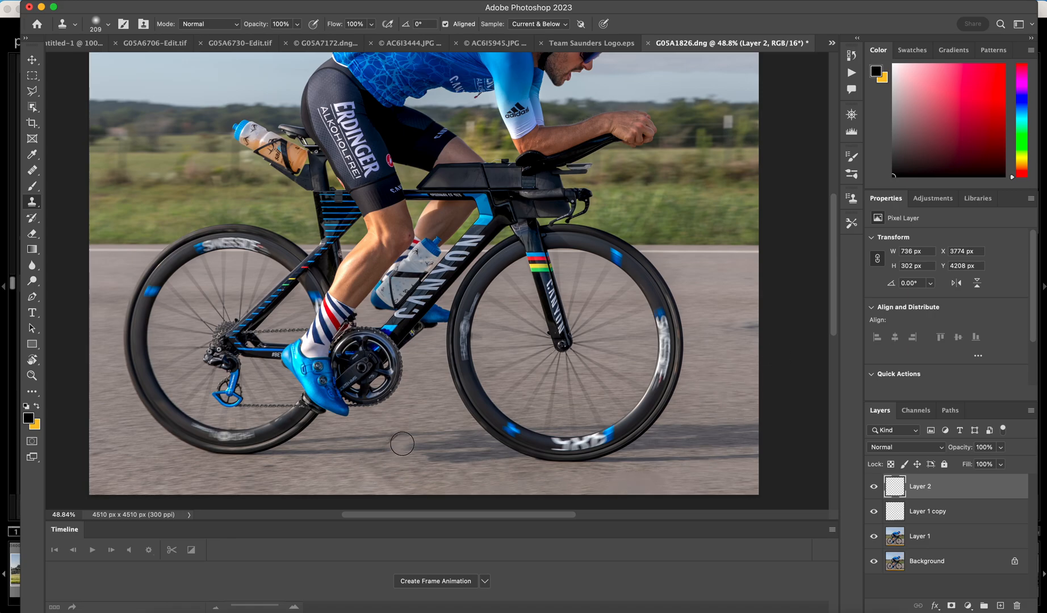
left_click(299, 473, "alt")
mouse_move(334, 479)
left_mouse_down()
mouse_move(379, 479)
mouse_move(343, 484)
left_mouse_up()
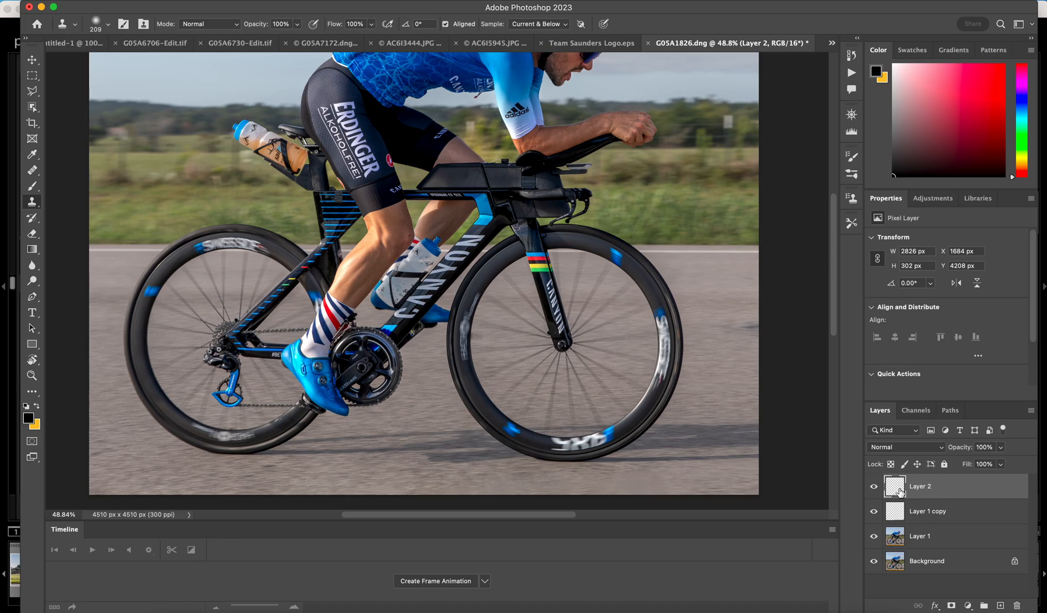
left_click(874, 487)
left_click(874, 486)
left_click(874, 487)
left_click(874, 487)
Step: Clone more road texture along the lower edge, from below the pedals past the front wheel to the right corner
left_click(189, 484, "alt")
left_click_drag(520, 480, 430, 486)
left_click(255, 482, "alt")
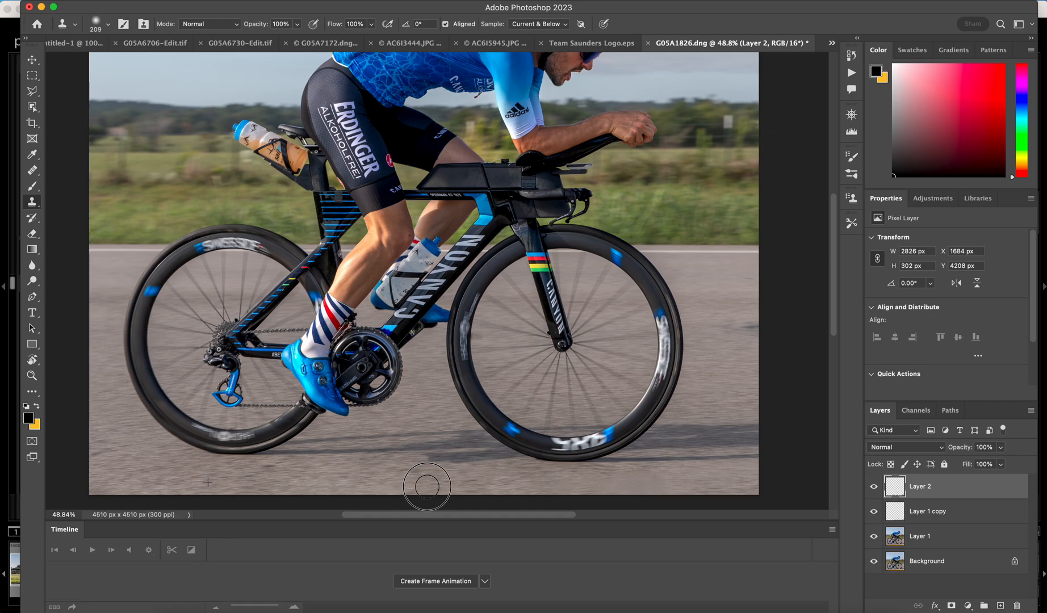
left_click(246, 483, "alt")
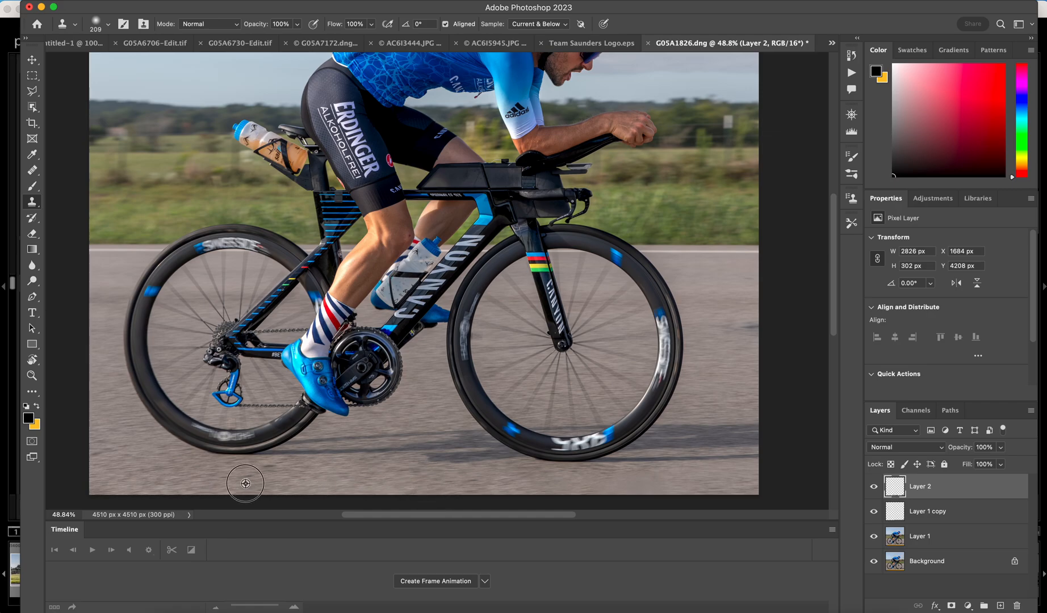
mouse_move(652, 484)
left_mouse_down()
mouse_move(615, 488)
mouse_move(673, 484)
mouse_move(549, 484)
mouse_move(755, 484)
left_mouse_up()
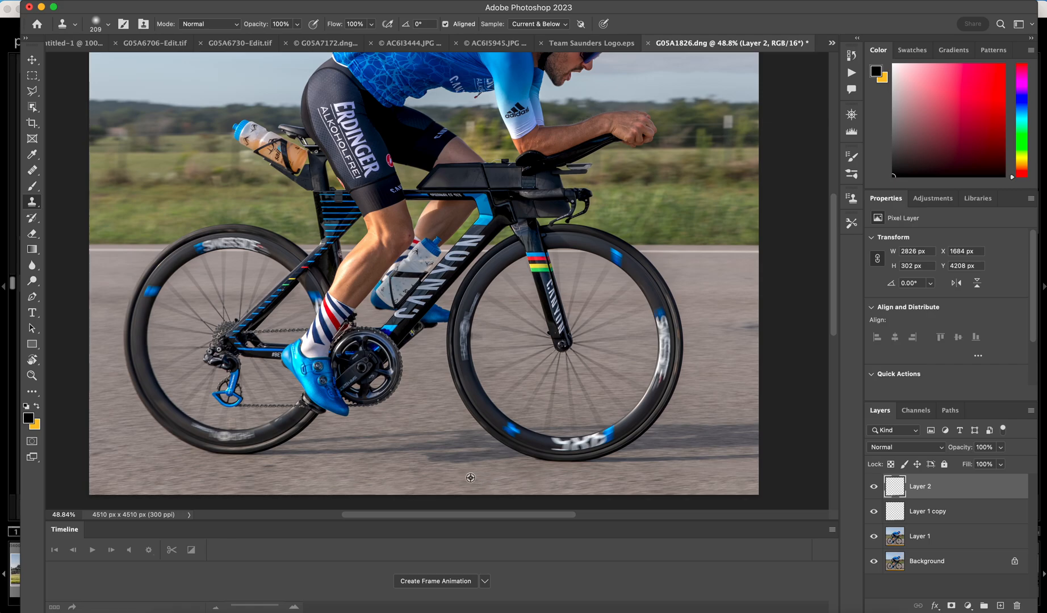
left_click(422, 479, "alt")
left_click_drag(549, 483, 453, 482)
left_click(395, 474, "alt")
mouse_move(712, 481)
left_mouse_down()
mouse_move(702, 479)
mouse_move(752, 480)
left_mouse_up()
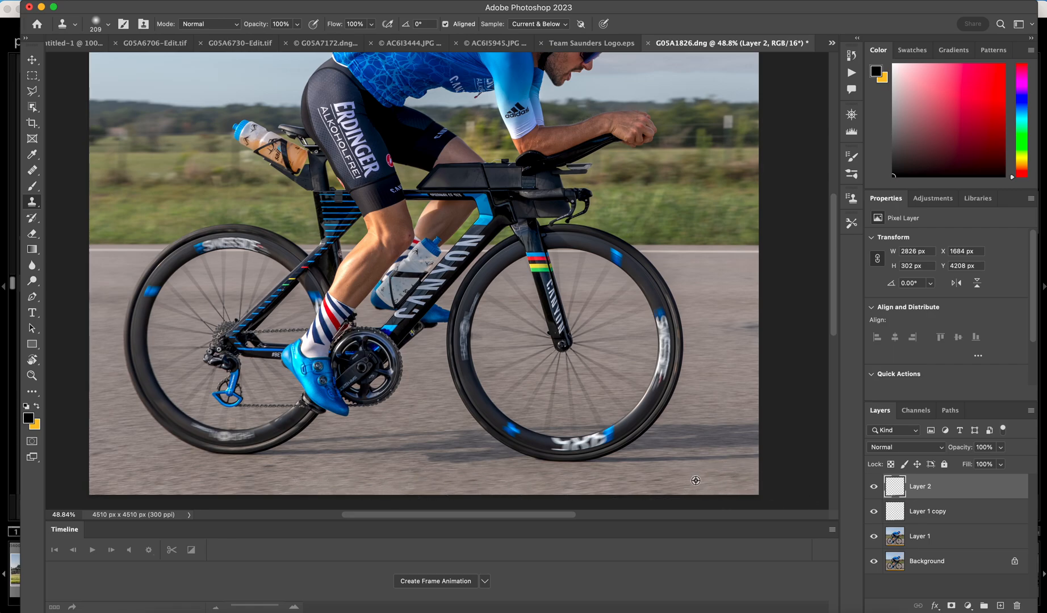
left_click_drag(664, 480, 769, 477)
left_click(659, 480, "alt")
Step: Clone clean road over the dark marks between the front wheel and the image's right edge
scroll(738, 374, "down", 5)
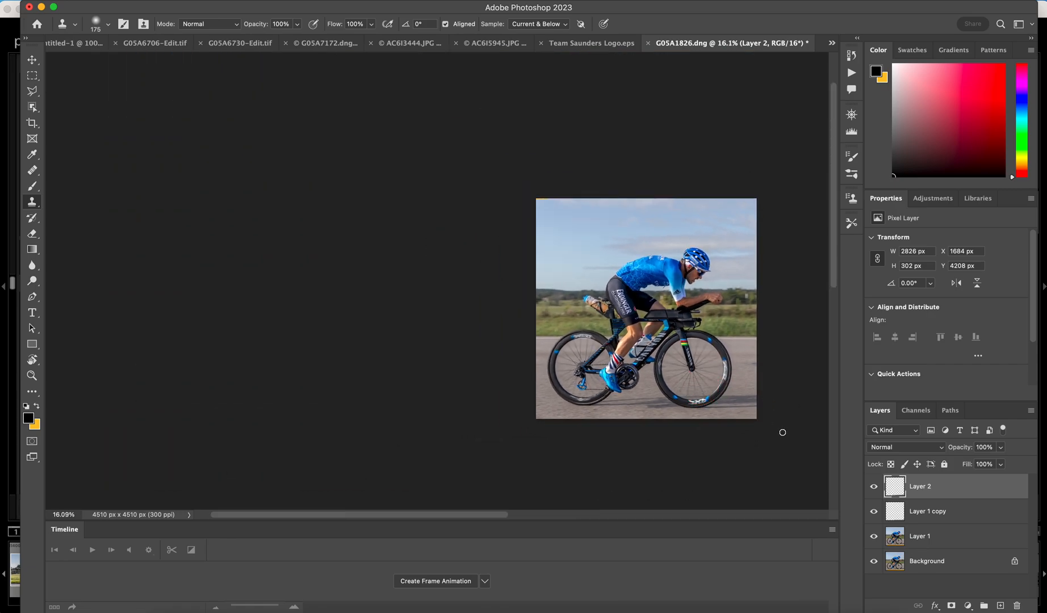
mouse_move(778, 363)
left_mouse_down()
mouse_move(895, 355)
mouse_move(794, 369)
left_mouse_up()
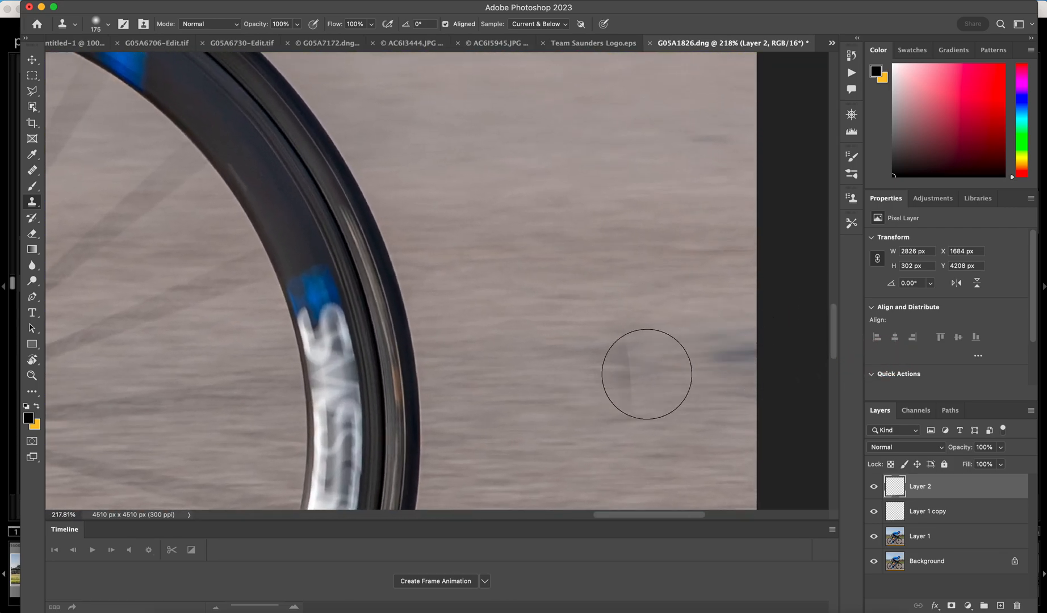
left_click(605, 343, "alt")
mouse_move(709, 356)
left_mouse_down()
mouse_move(697, 355)
mouse_move(724, 350)
mouse_move(637, 359)
left_mouse_up()
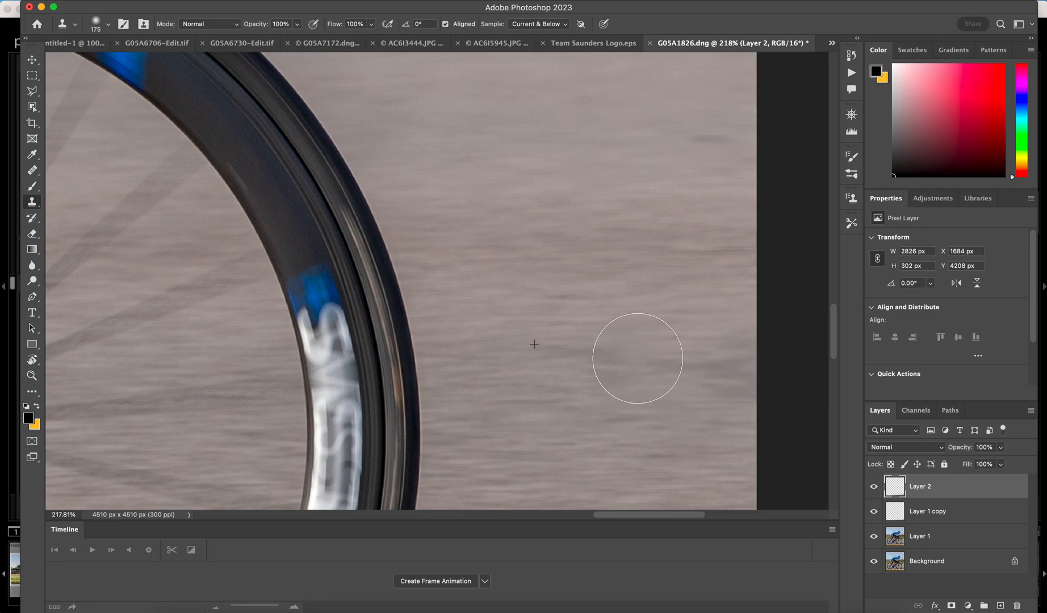
left_click_drag(694, 243, 550, 263)
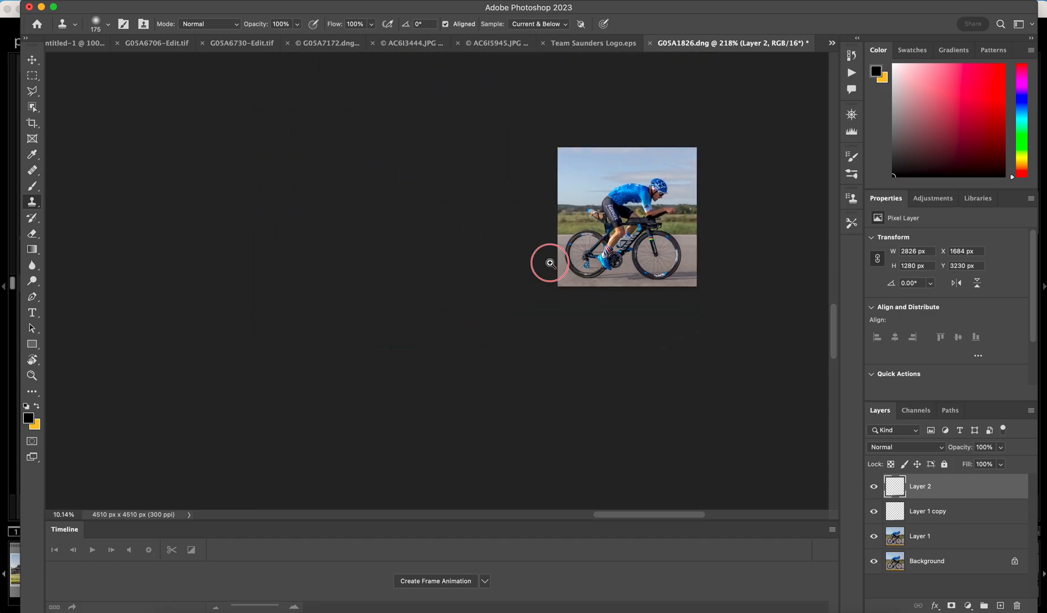
Step: Save the image as G05A1826-Edit.tif in the 2019-09-25 folder, with no image compression and RLE layer compression
left_click_drag(633, 257, 701, 194)
scroll(699, 197, "down", 3)
scroll(672, 213, "right", 5)
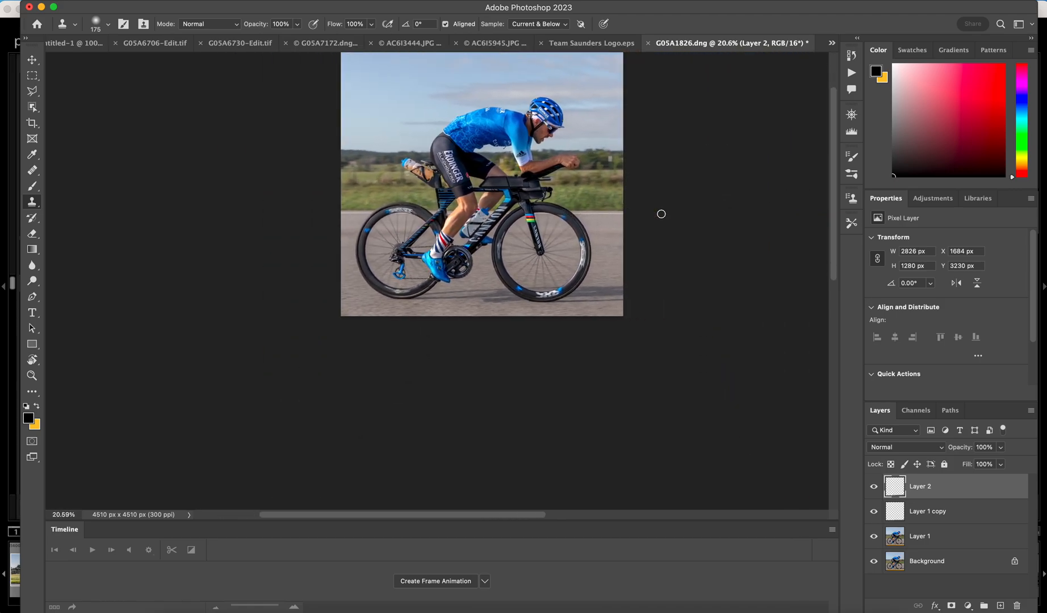
scroll(661, 213, "up", 5)
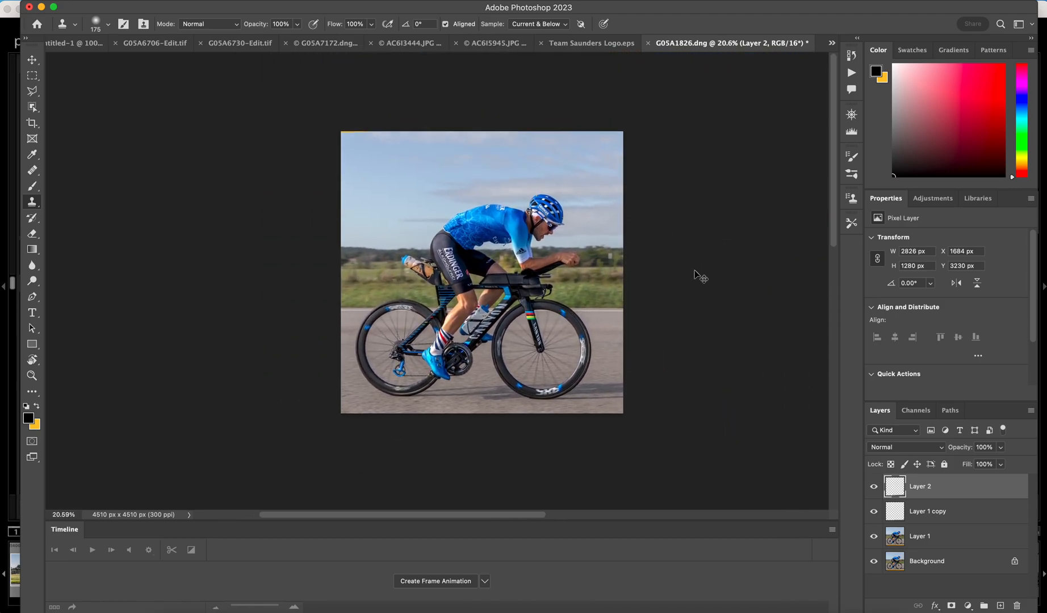
key("super+s")
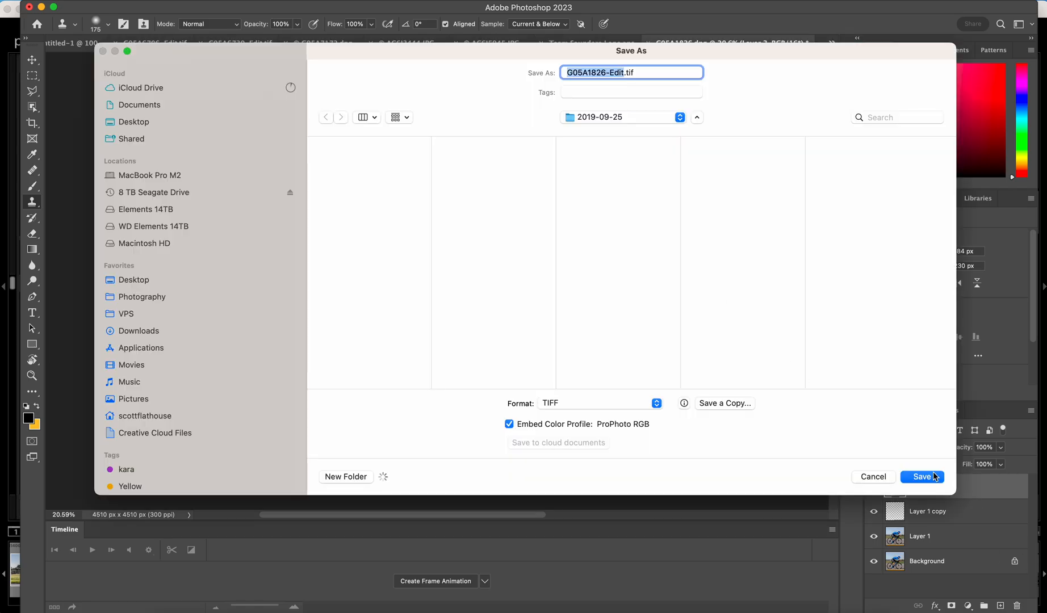
left_click(922, 476)
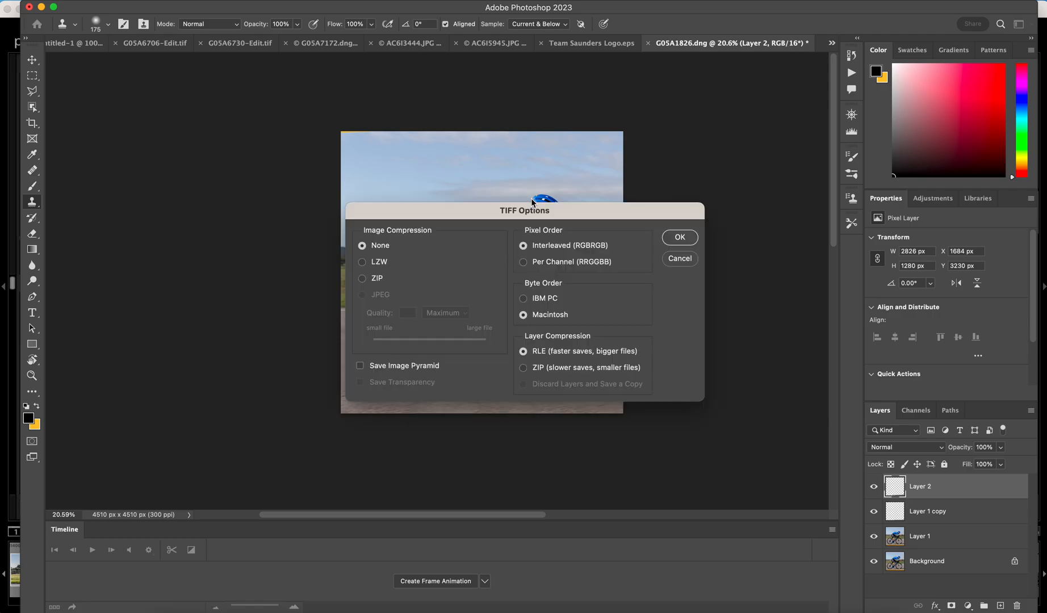
left_click(676, 236)
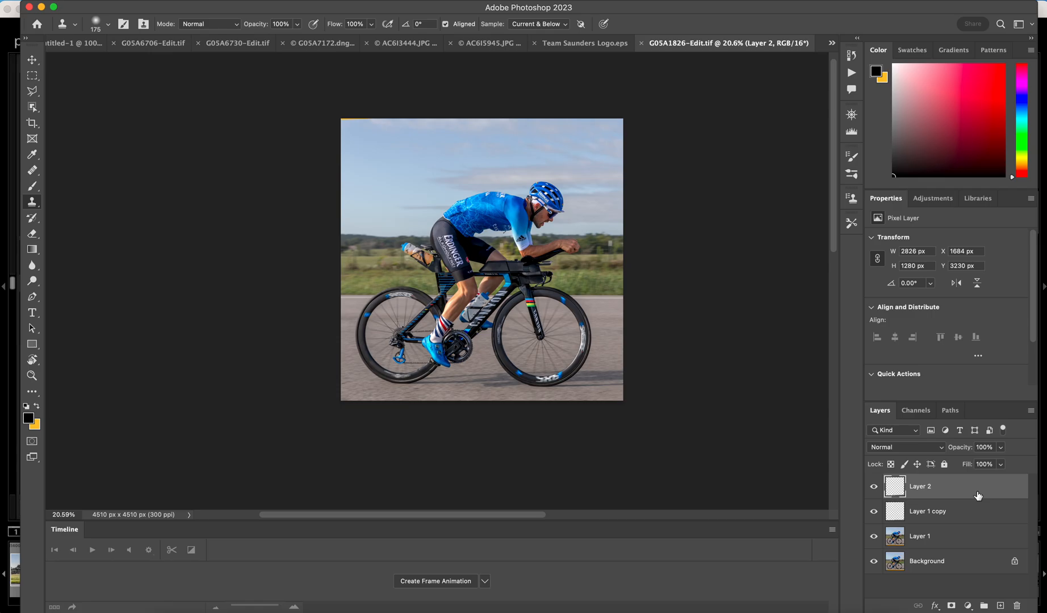
Step: Stamp all visible layers into a new top layer and start Sky Replacement on it
key("super+alt+shift+e")
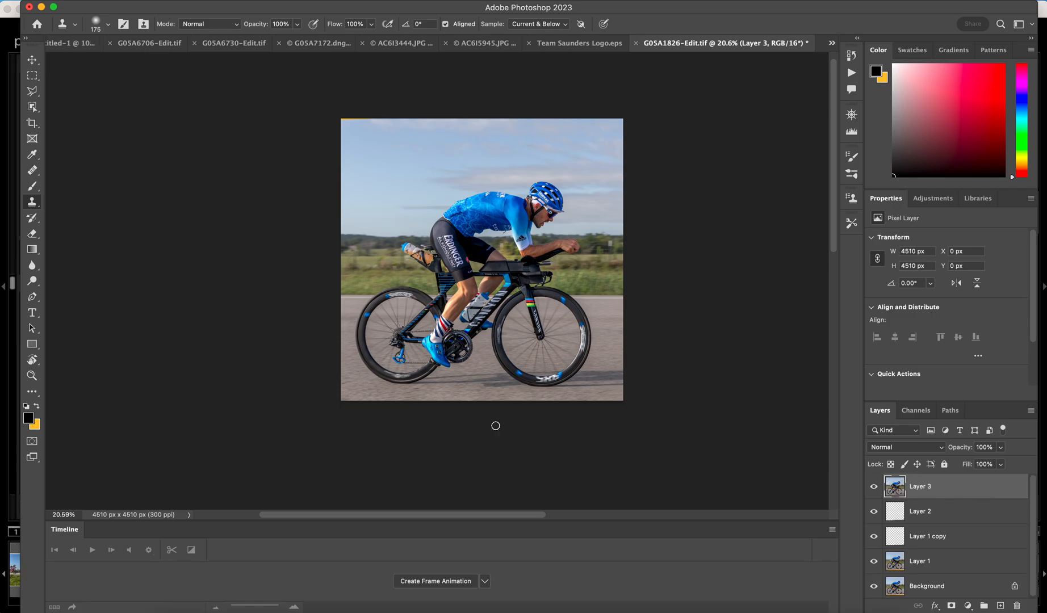
left_click(118, 0)
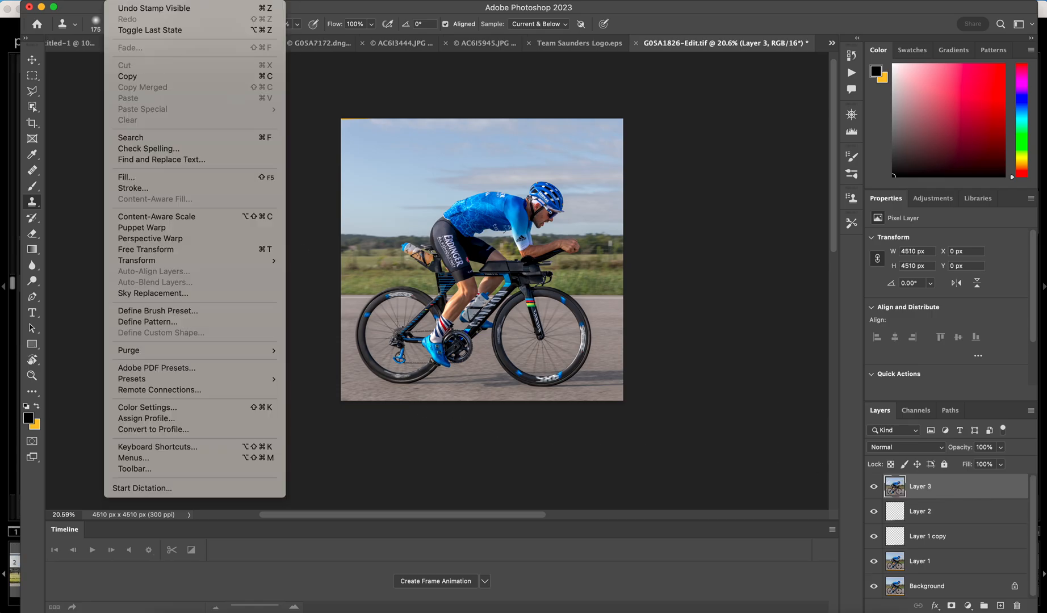
left_click(165, 294)
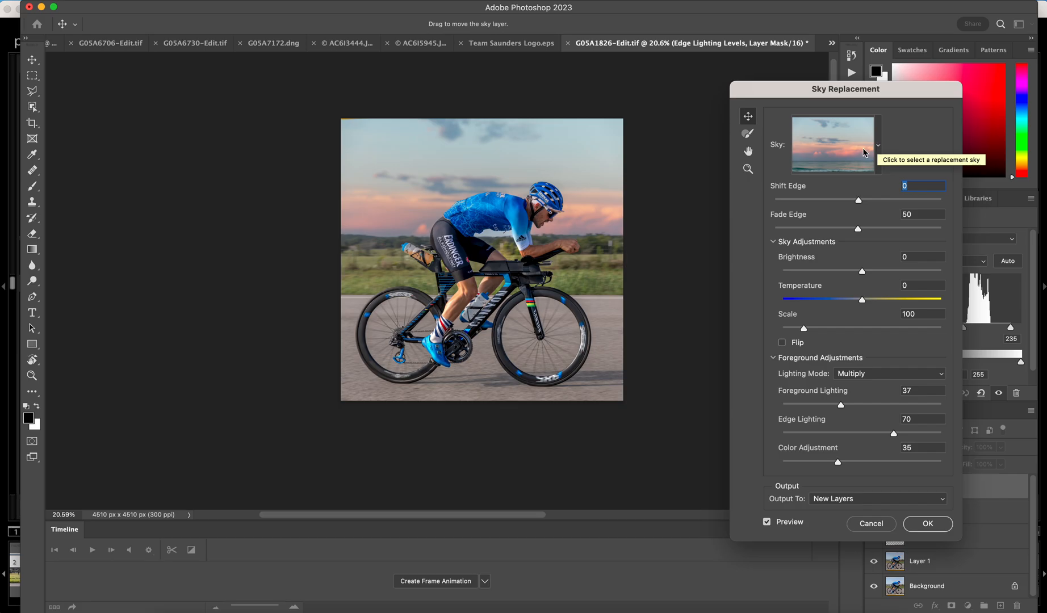
Step: Scale the pink sunset replacement sky to 152 and shift it upward behind the cyclist
mouse_move(475, 177)
left_mouse_down()
mouse_move(479, 133)
mouse_move(477, 158)
left_mouse_up()
left_click_drag(806, 334, 829, 332)
left_click_drag(514, 166, 505, 145)
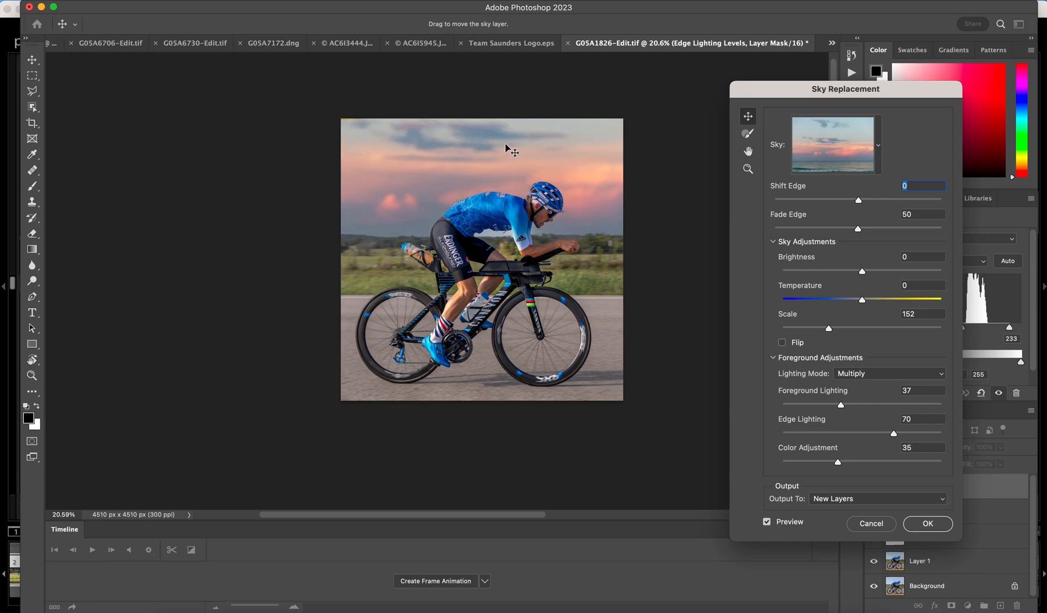
Step: Try the Golden Hour sky with orange clouds above a sandy beach, shifting it slightly upward
left_click(878, 147)
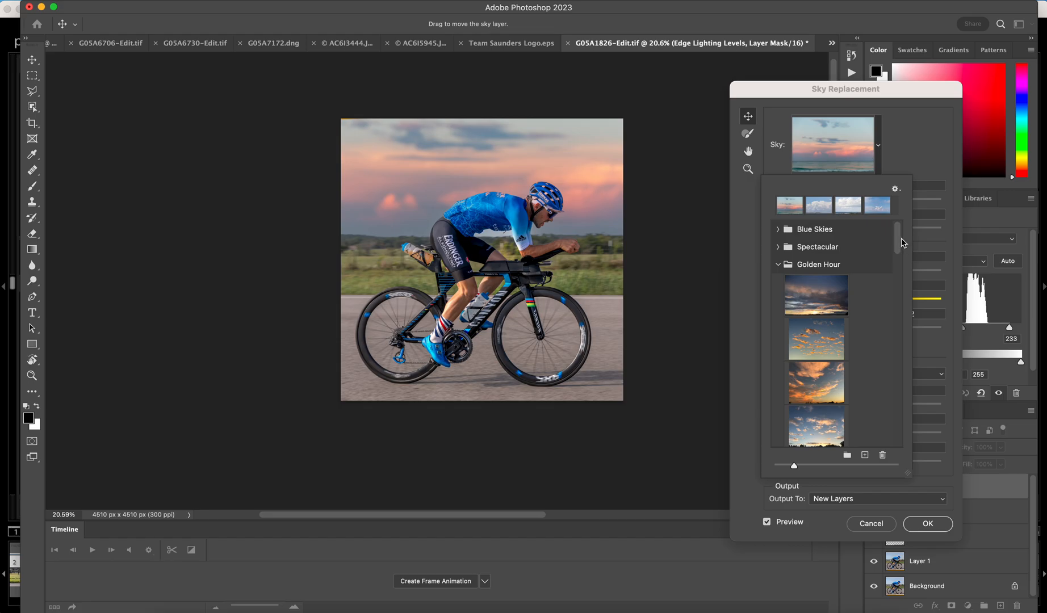
left_click_drag(901, 238, 897, 437)
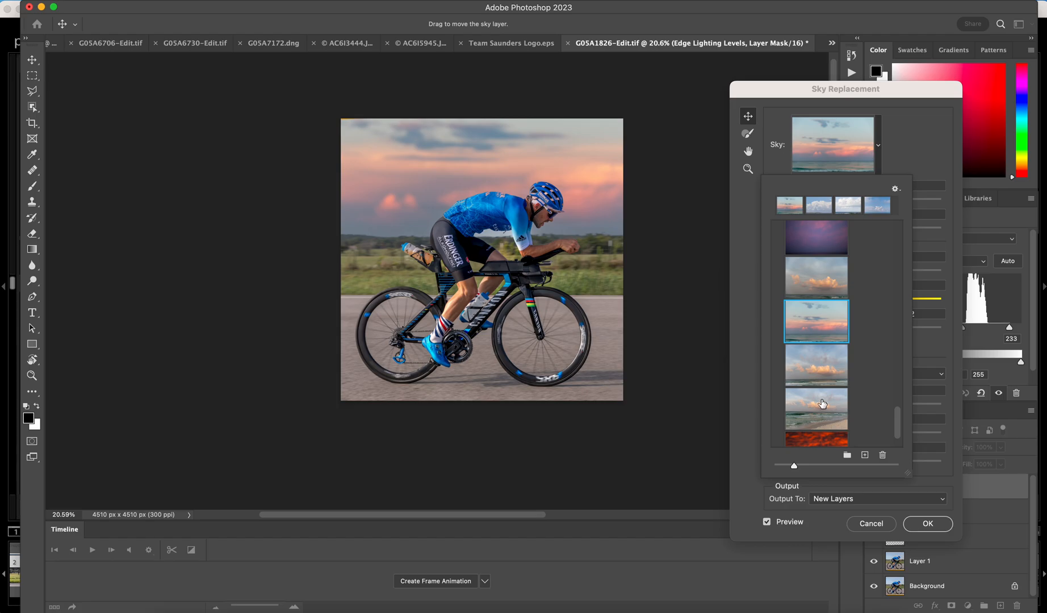
left_click(824, 404)
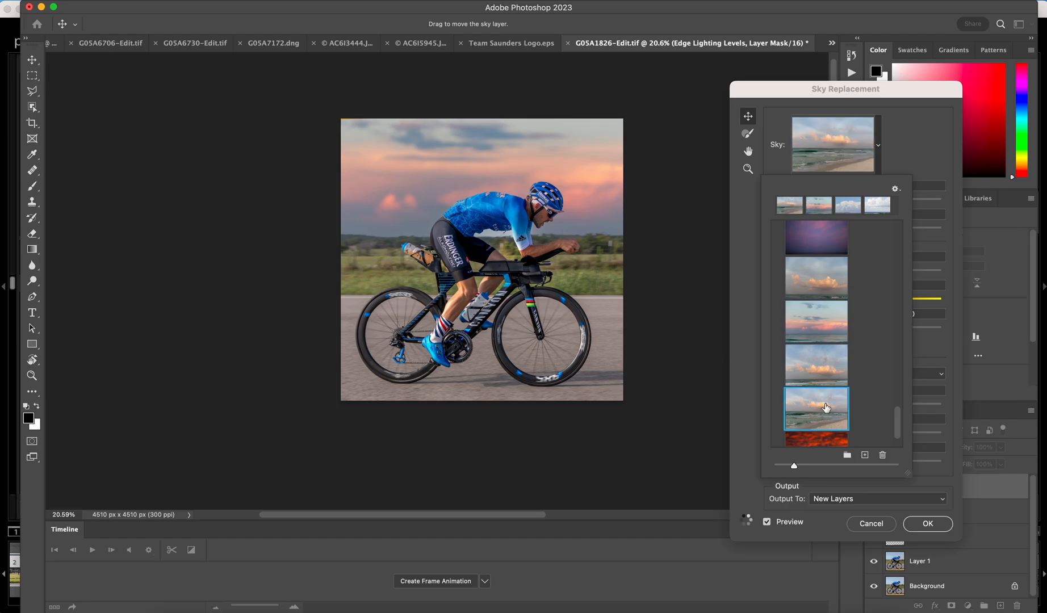
mouse_move(516, 164)
left_mouse_down()
mouse_move(515, 139)
mouse_move(516, 153)
left_mouse_up()
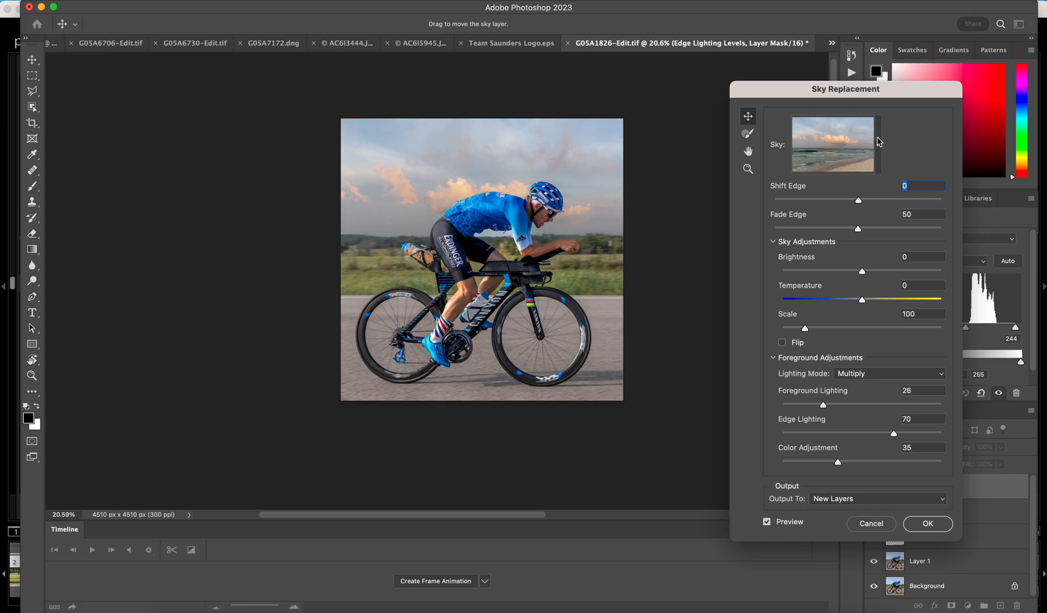
Step: Try the Golden Hour sky with soft orange clouds over the sea, just above the sandy beach sky
left_click(880, 148)
left_click_drag(898, 243, 902, 426)
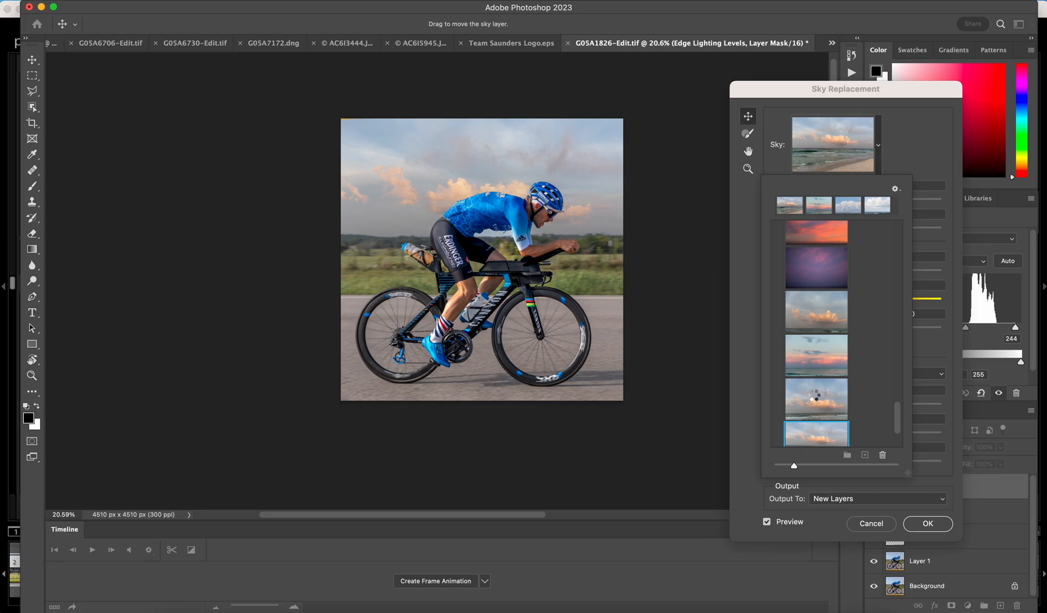
left_click(815, 396)
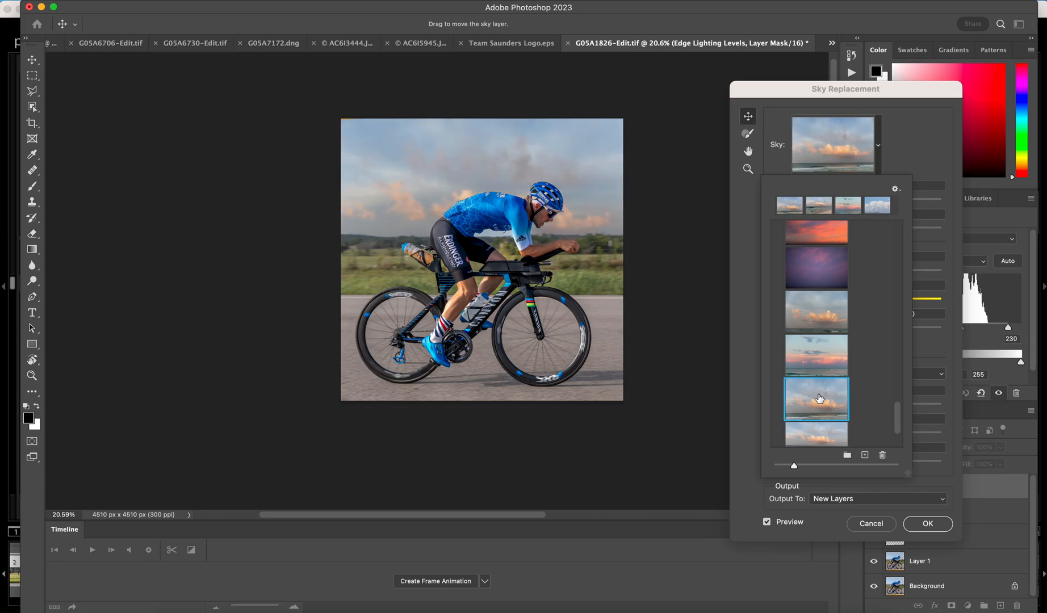
Step: Browse the remaining Golden Hour skies, collapse that group, and apply the second sky in Daytime Clouds
scroll(824, 390, "down", 3)
scroll(822, 389, "up", 6)
scroll(822, 389, "up", 10)
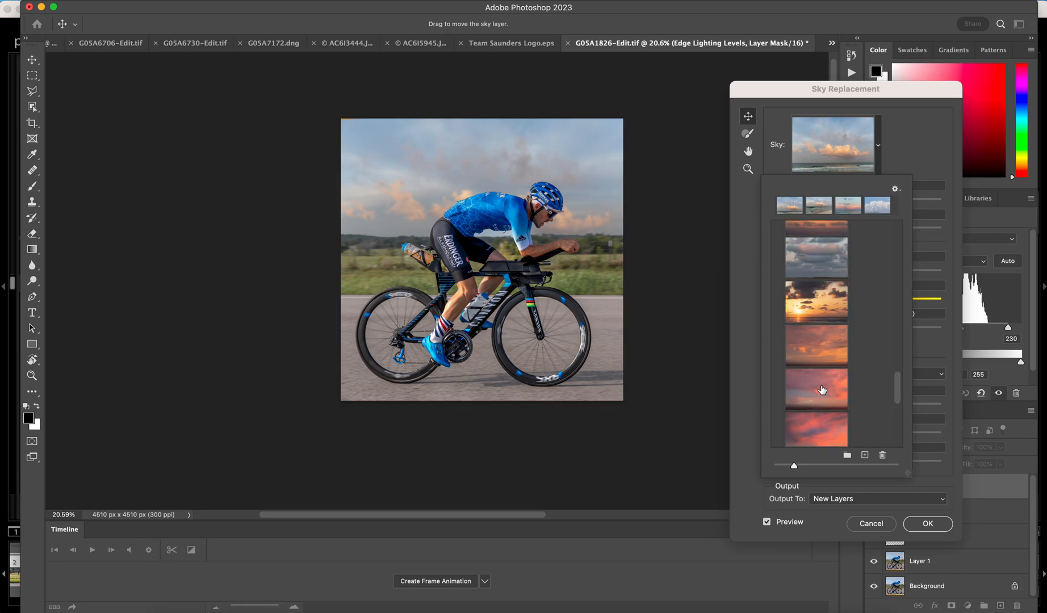
scroll(822, 390, "up", 8)
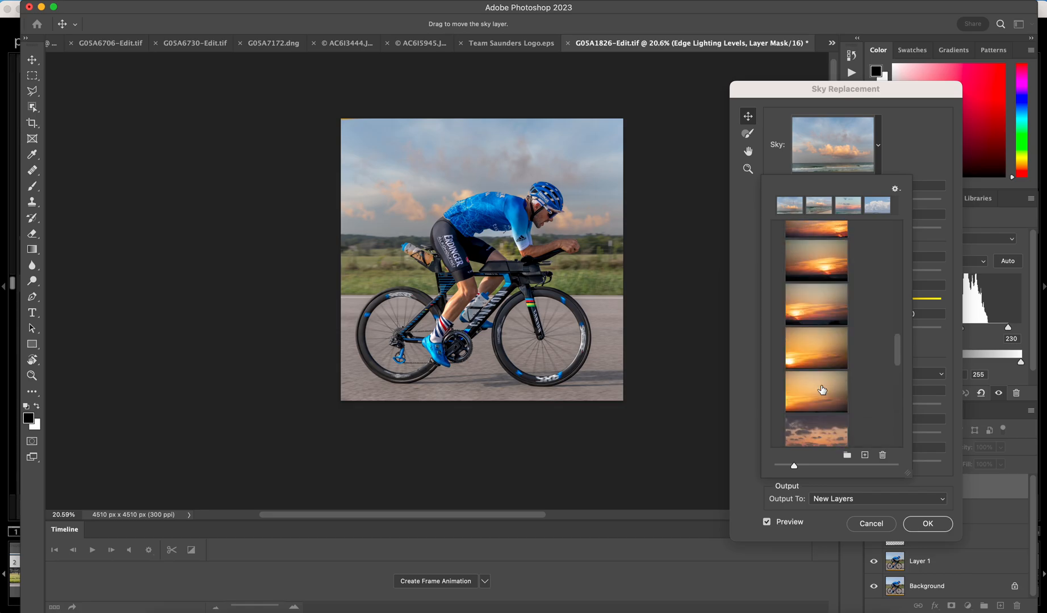
scroll(822, 389, "up", 10)
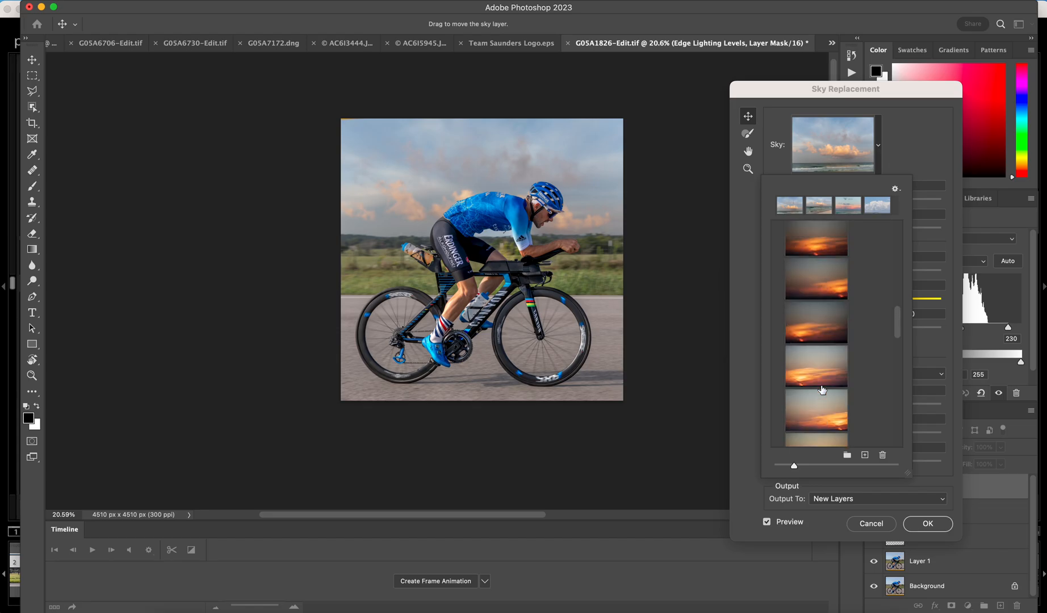
scroll(822, 390, "up", 5)
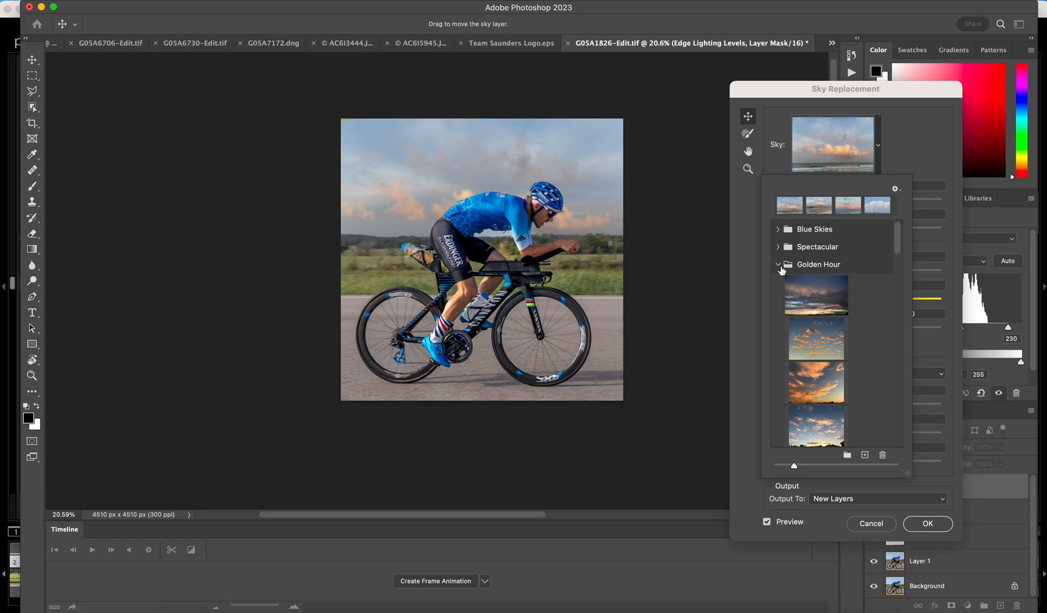
left_click(778, 264)
left_click(778, 282)
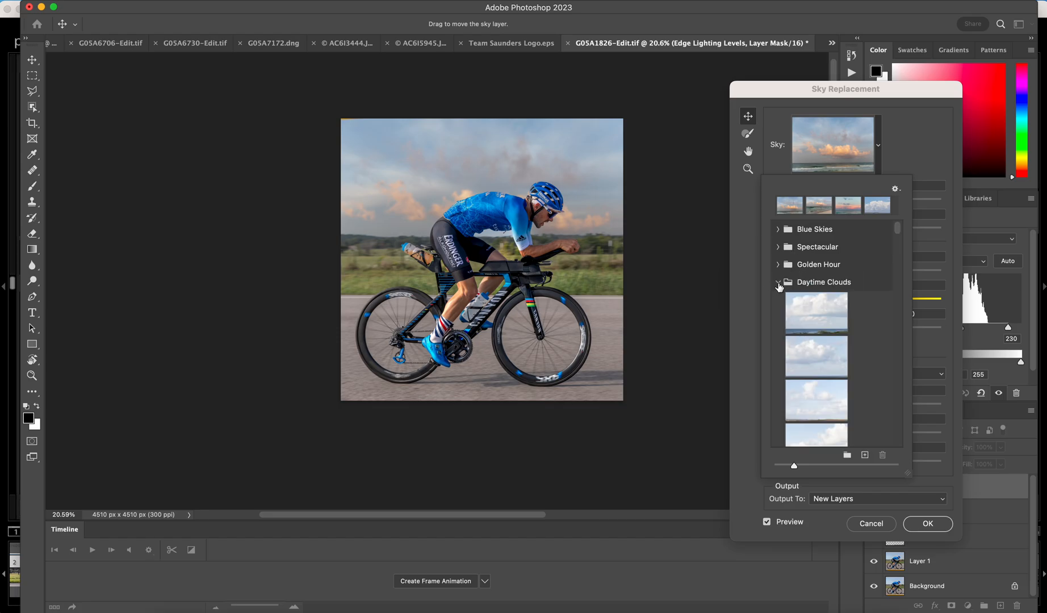
scroll(857, 386, "down", 2)
left_click(804, 319)
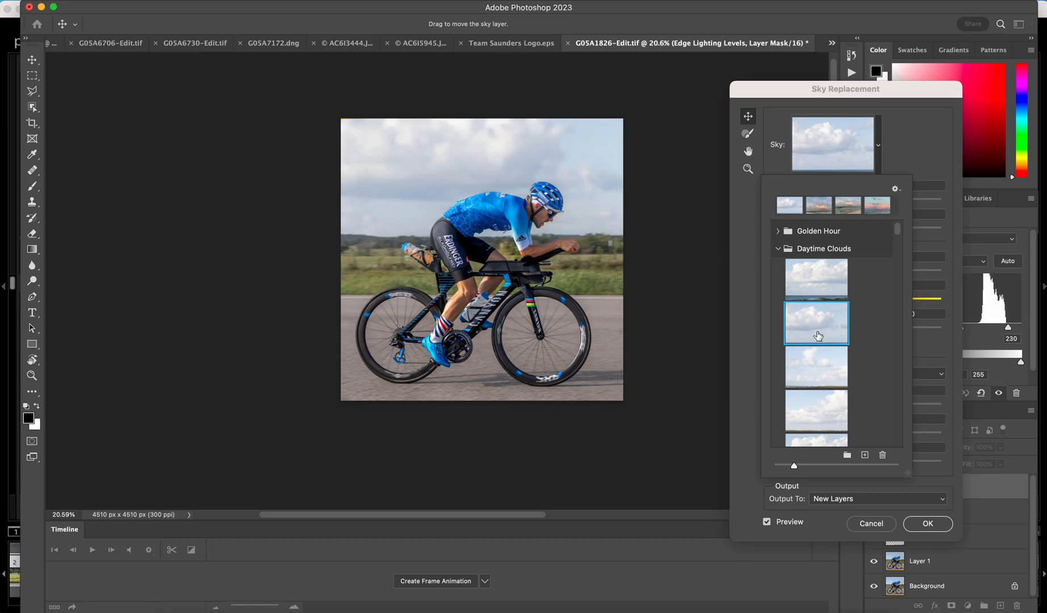
Step: Try the two neighbouring Daytime Clouds skies with a single puffy cloud, shifting the brighter one slightly behind the cyclist
scroll(817, 335, "down", 5)
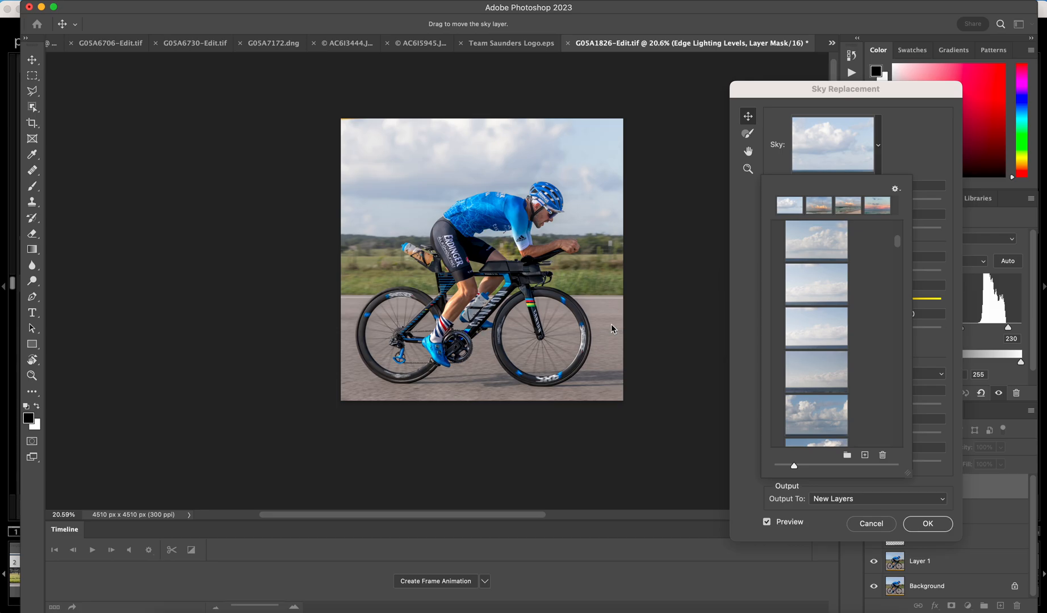
scroll(827, 364, "down", 5)
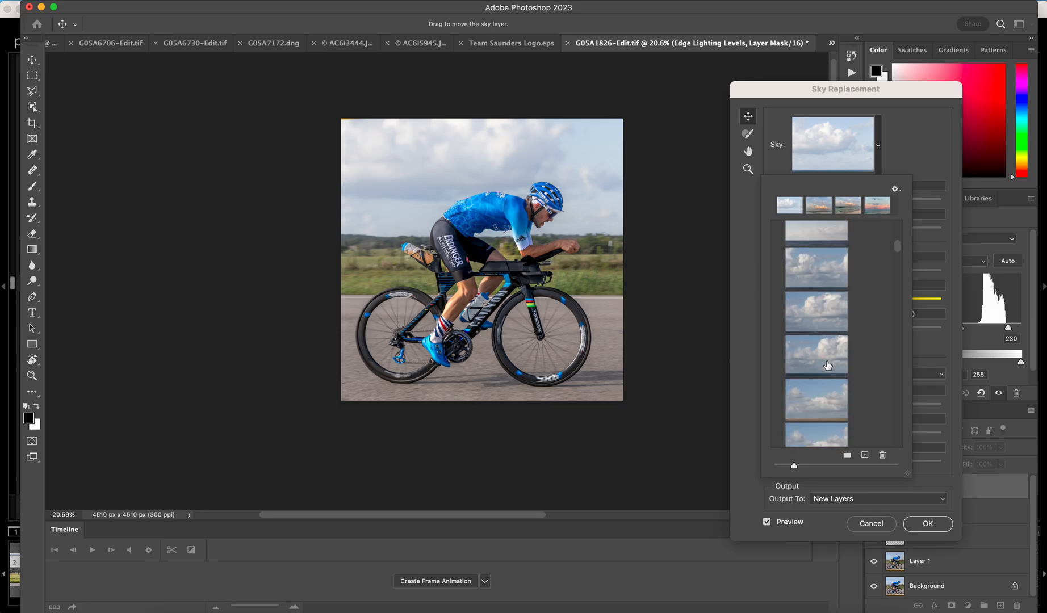
scroll(827, 365, "down", 5)
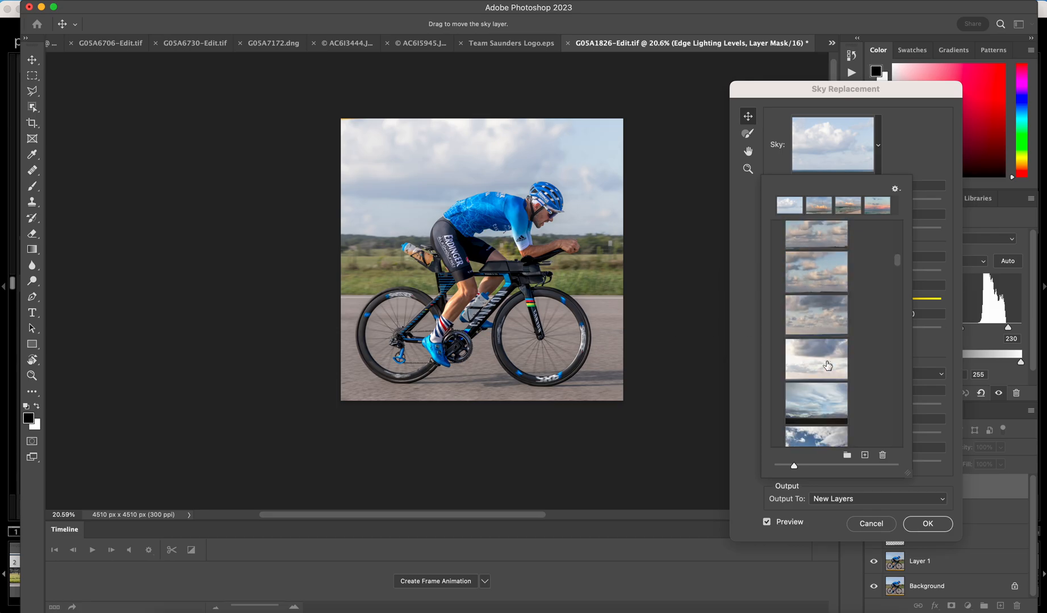
scroll(827, 365, "down", 5)
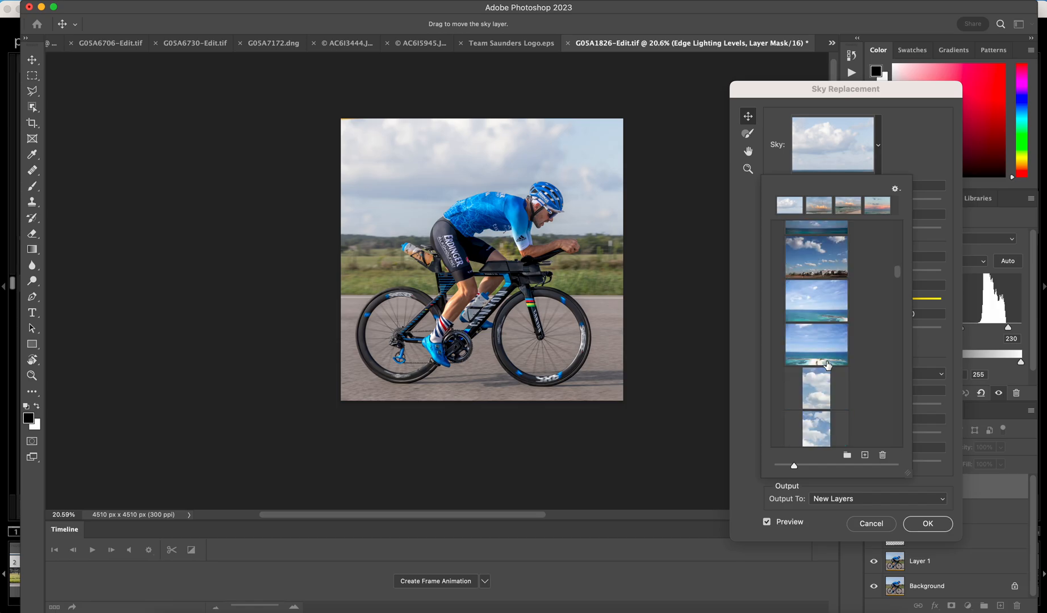
scroll(827, 364, "down", 5)
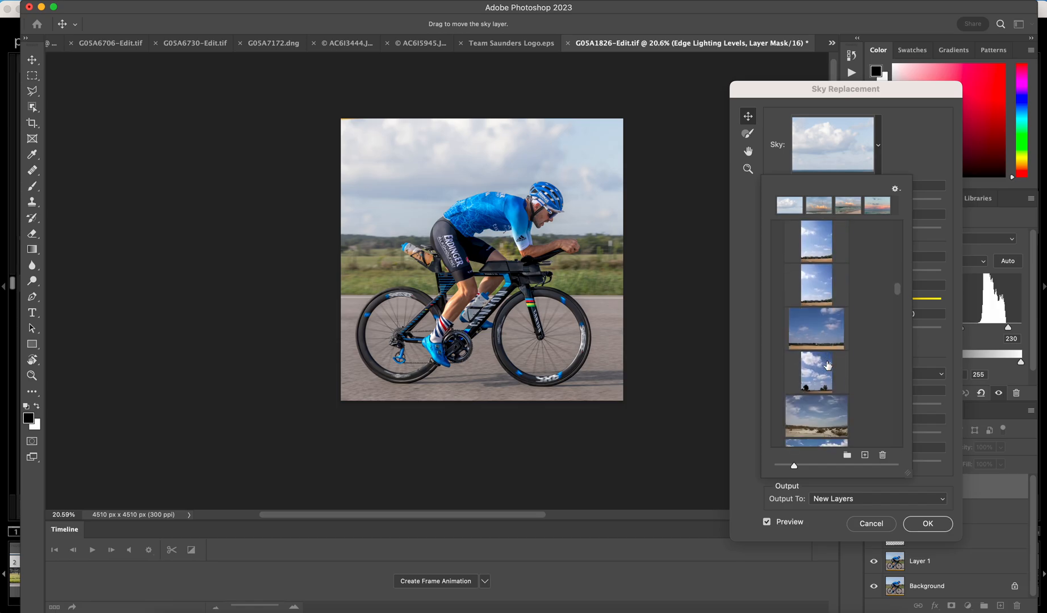
scroll(828, 365, "down", 10)
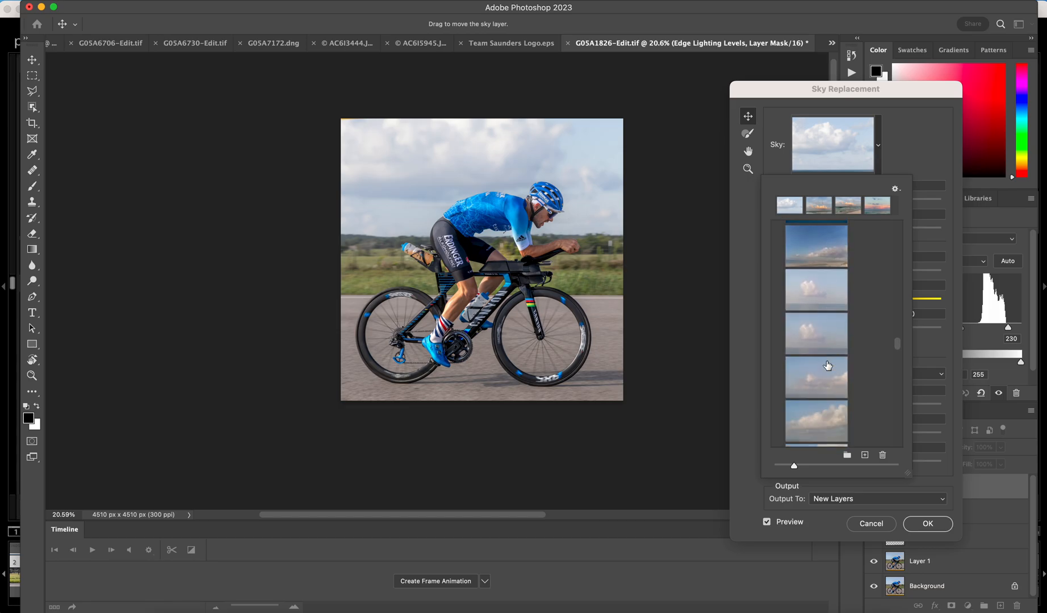
left_click(830, 332)
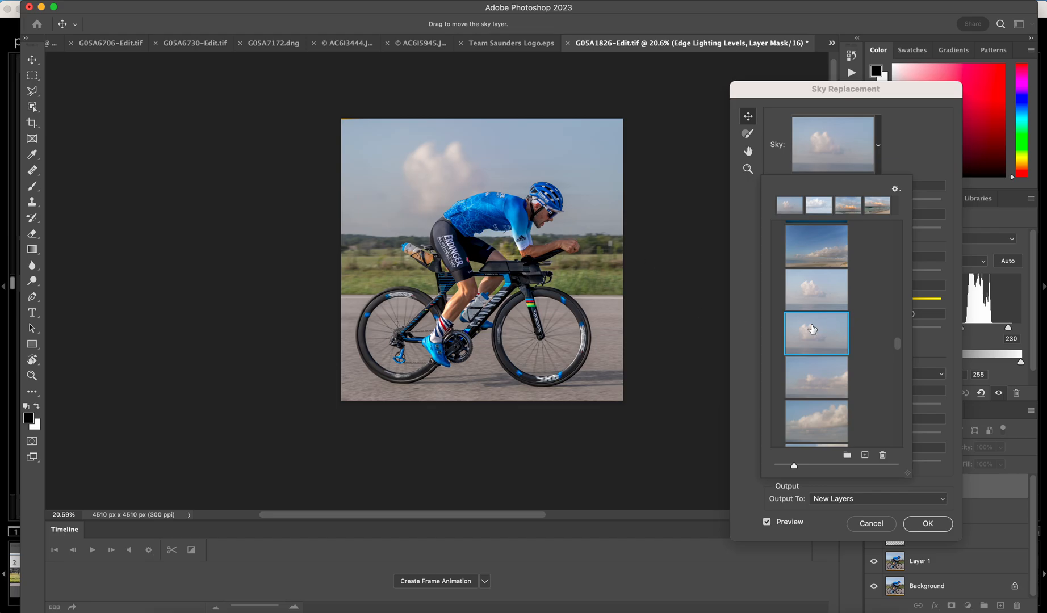
left_click(831, 287)
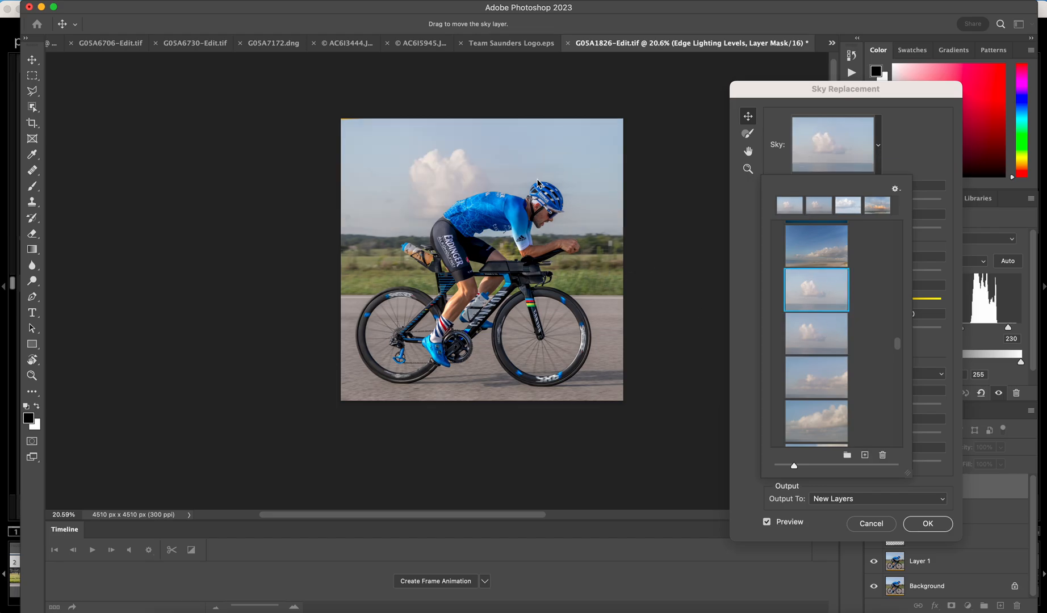
left_click(528, 162)
mouse_move(524, 148)
left_mouse_down()
mouse_move(520, 136)
mouse_move(514, 156)
left_mouse_up()
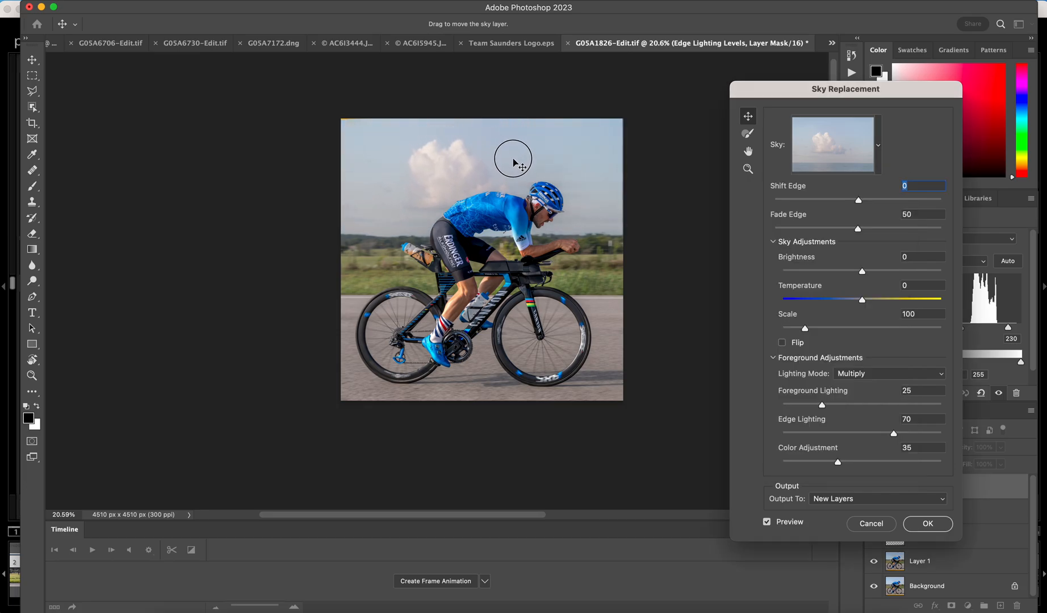
Step: Try the pale Daytime Clouds sky _KR50124-Edit with a low bank of soft clouds
left_click(878, 146)
scroll(832, 405, "down", 5)
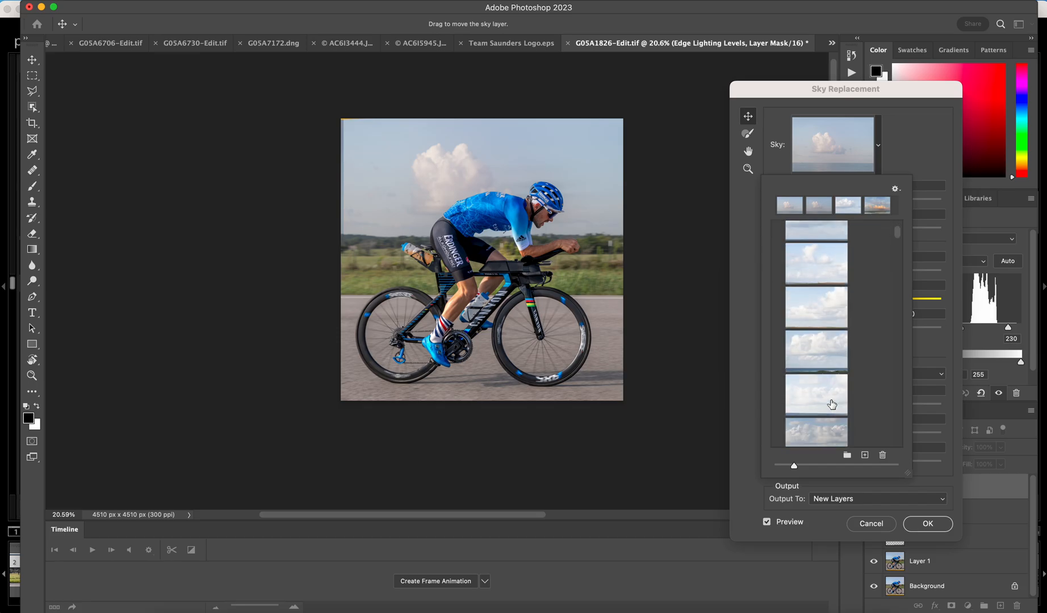
left_click(822, 379)
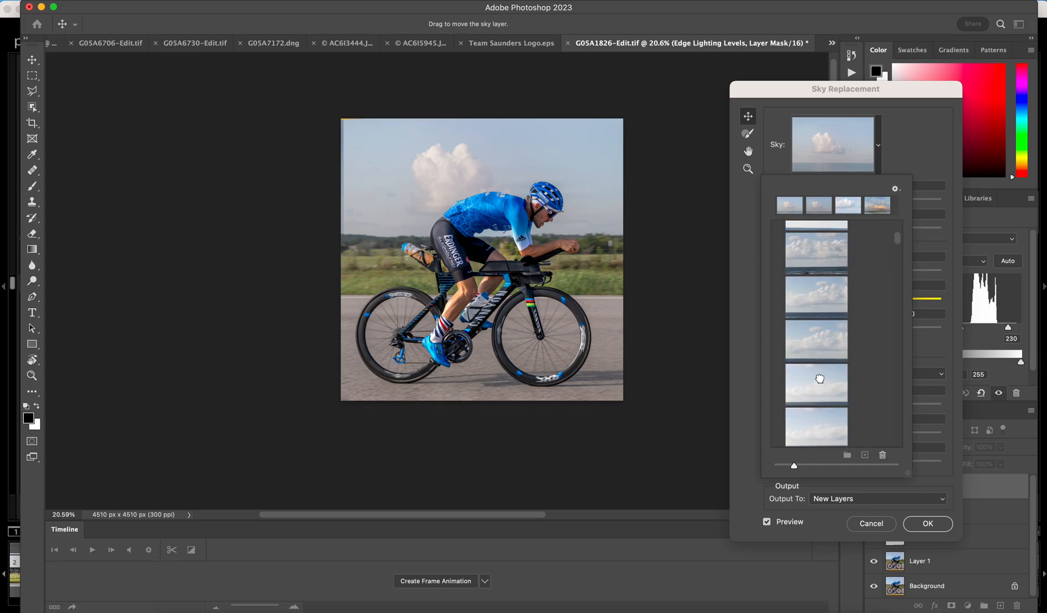
left_click(496, 124)
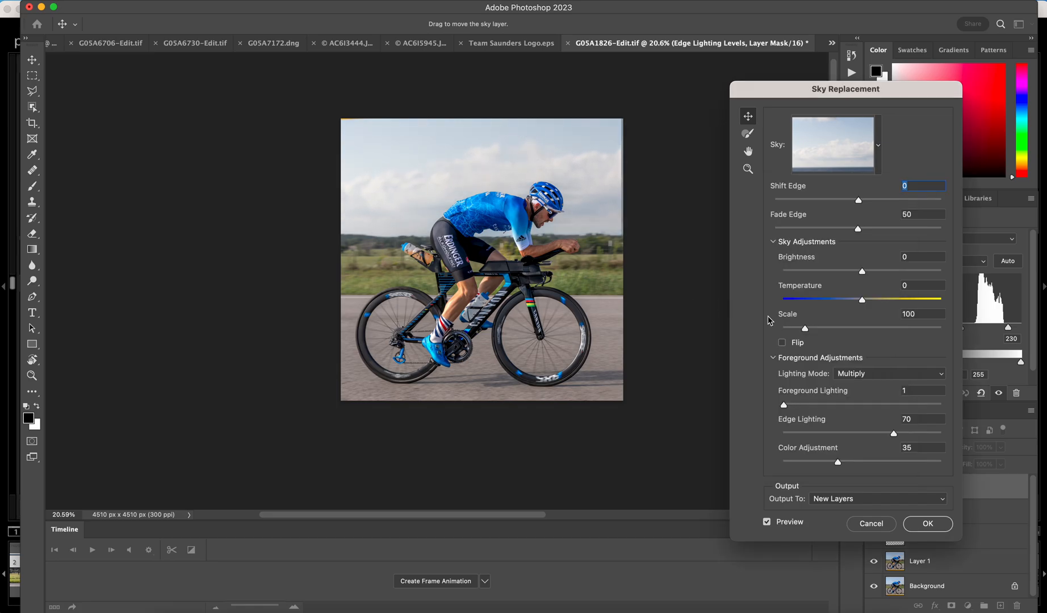
Step: Try the Daytime Clouds sky just above _KR50123, switch to _KR50123, and shift it slightly behind the cyclist
left_click(880, 149)
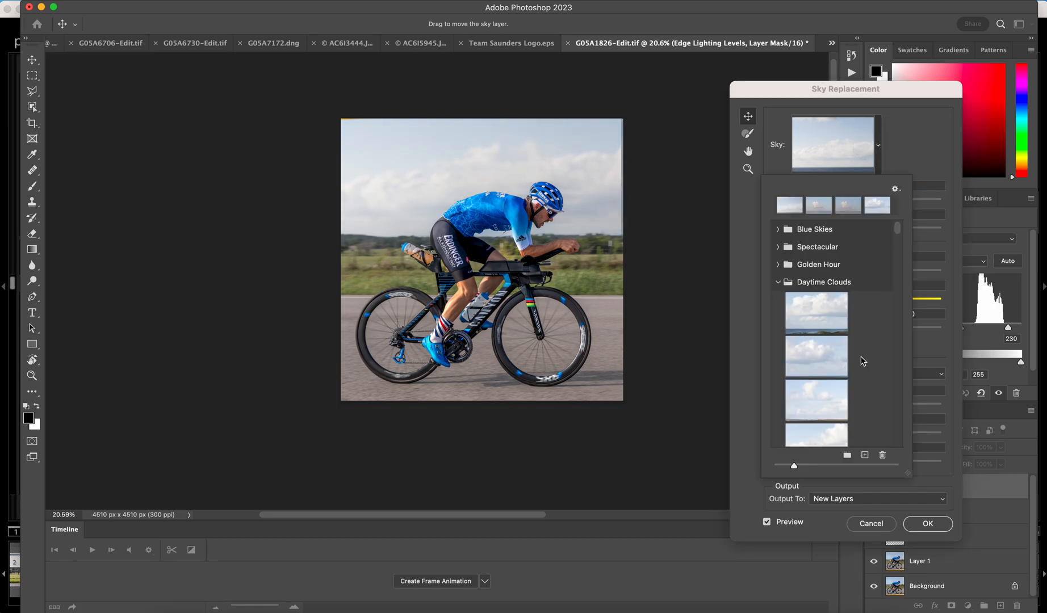
scroll(834, 376, "down", 5)
scroll(835, 378, "down", 5)
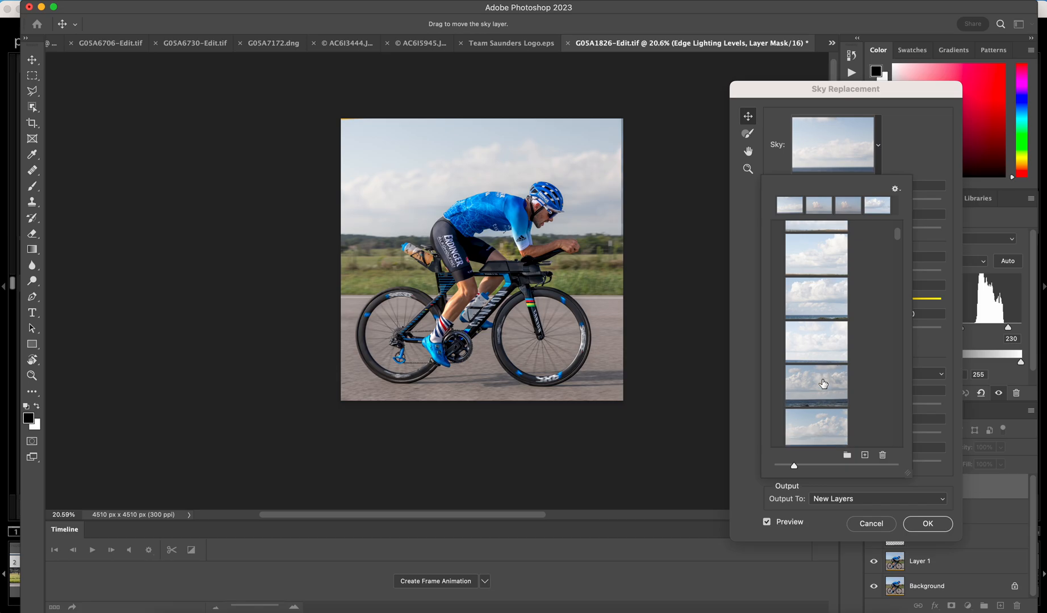
left_click(823, 346)
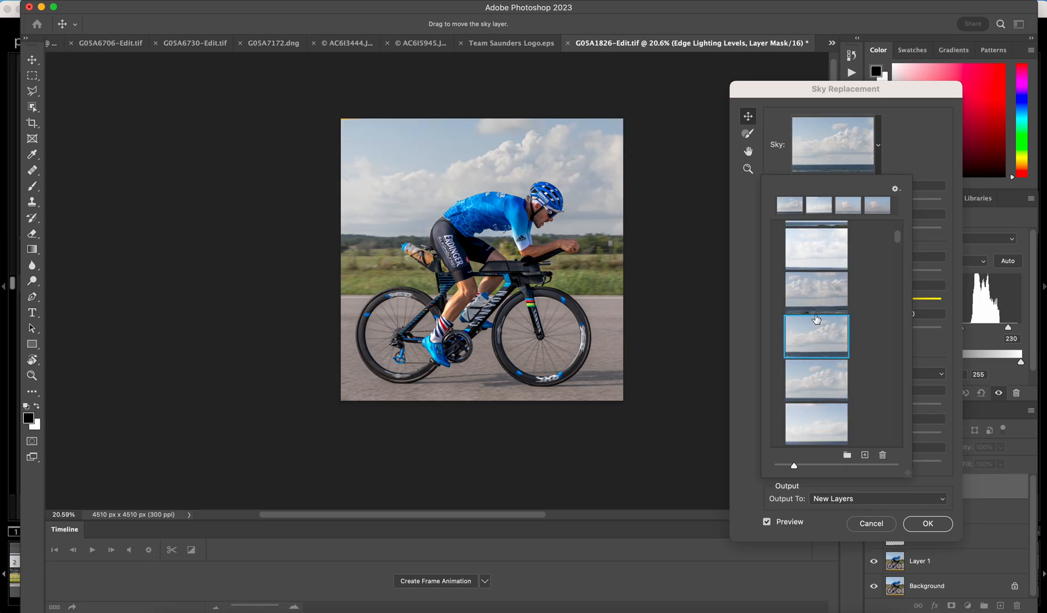
left_click(824, 382)
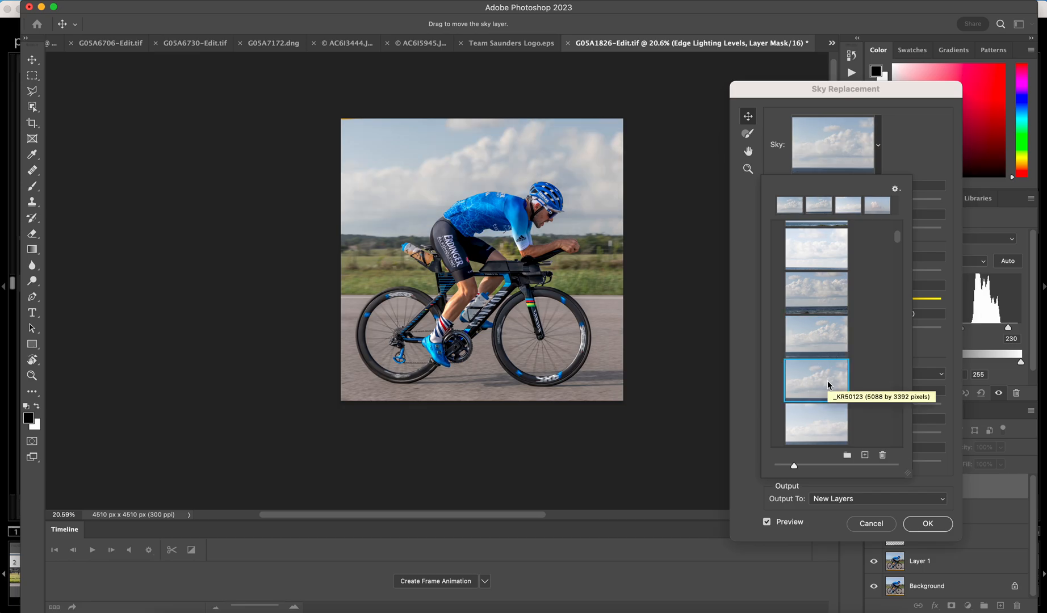
left_click(479, 159)
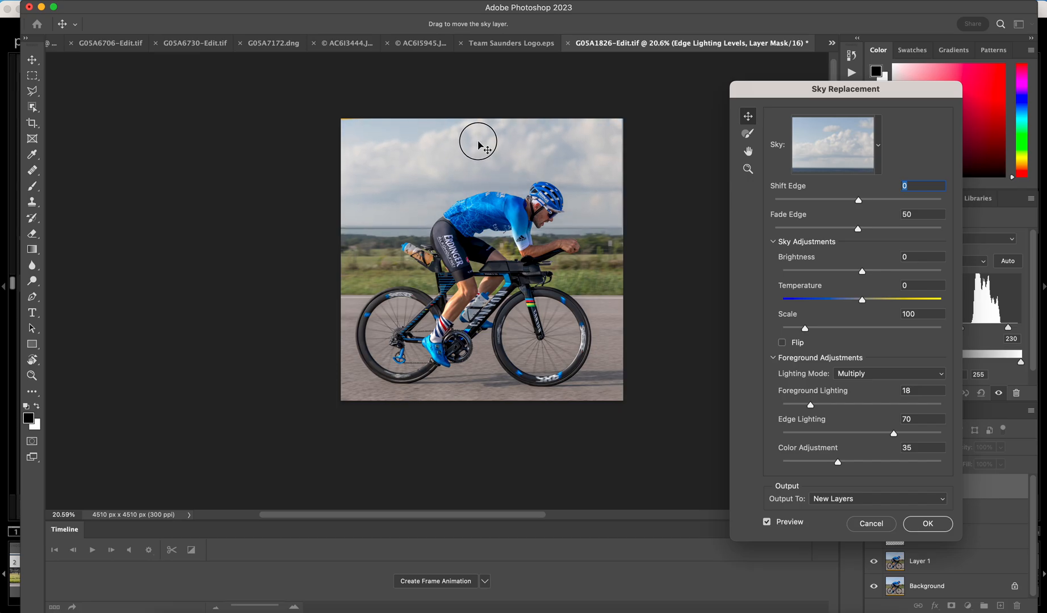
left_click_drag(476, 156, 479, 166)
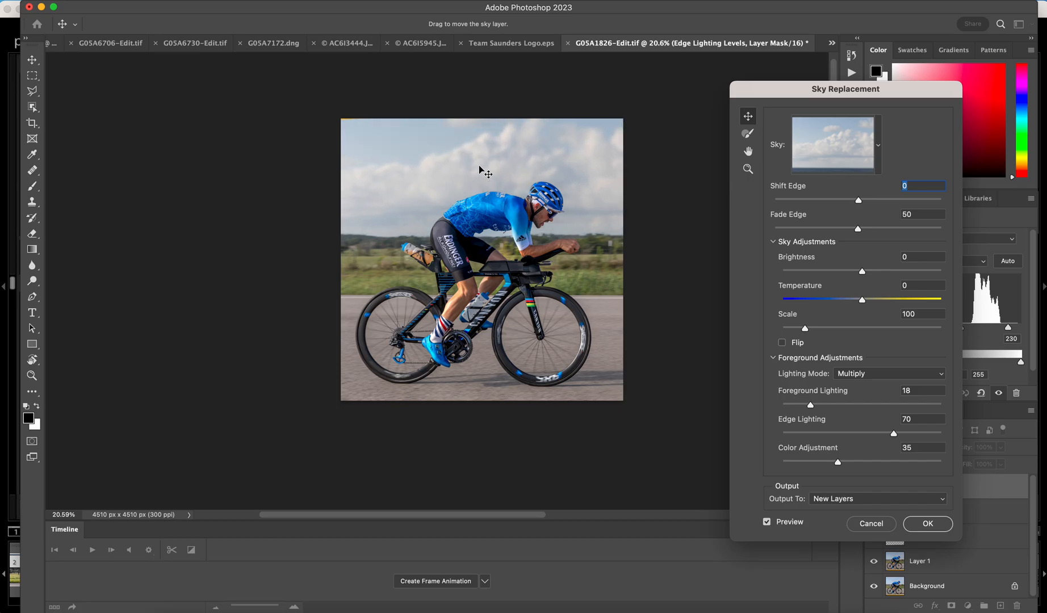
Step: Compare the Daytime Clouds skies _KR50120 and _KR50124-Edit behind the cyclist
left_click(880, 150)
scroll(839, 376, "down", 4)
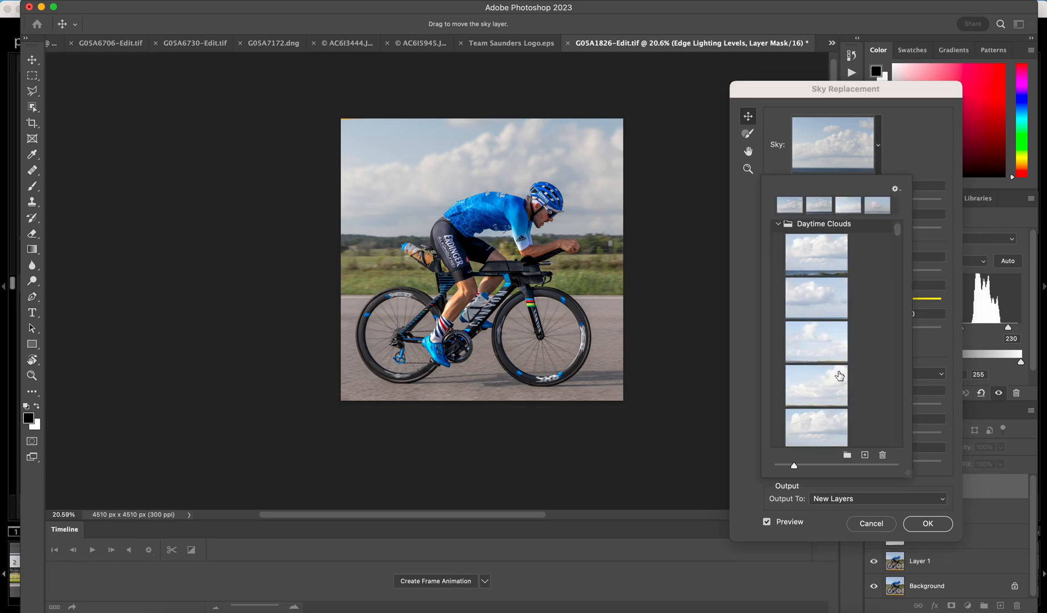
scroll(830, 397, "down", 3)
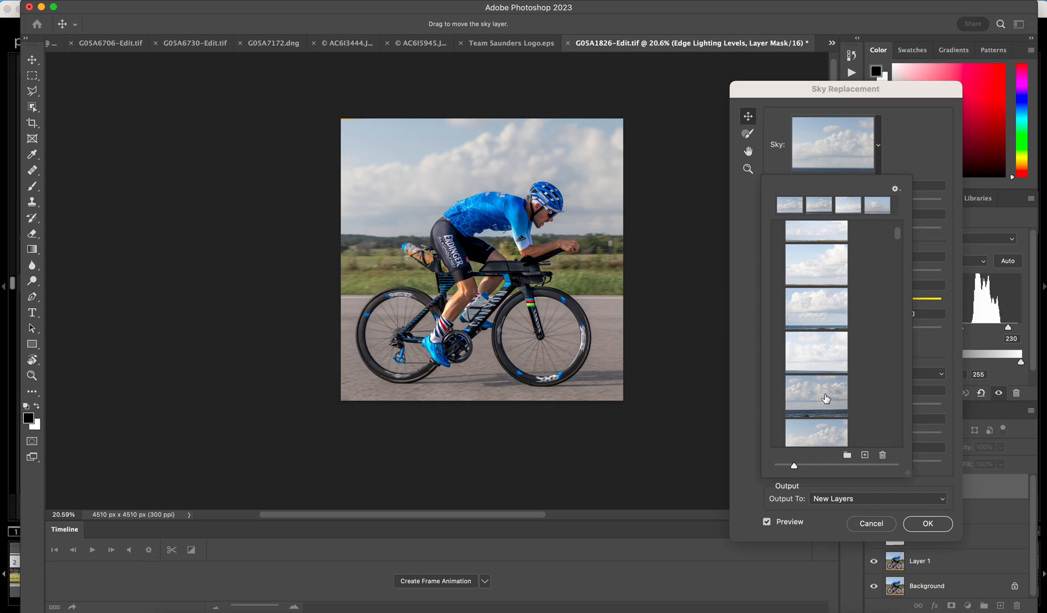
left_click(819, 352)
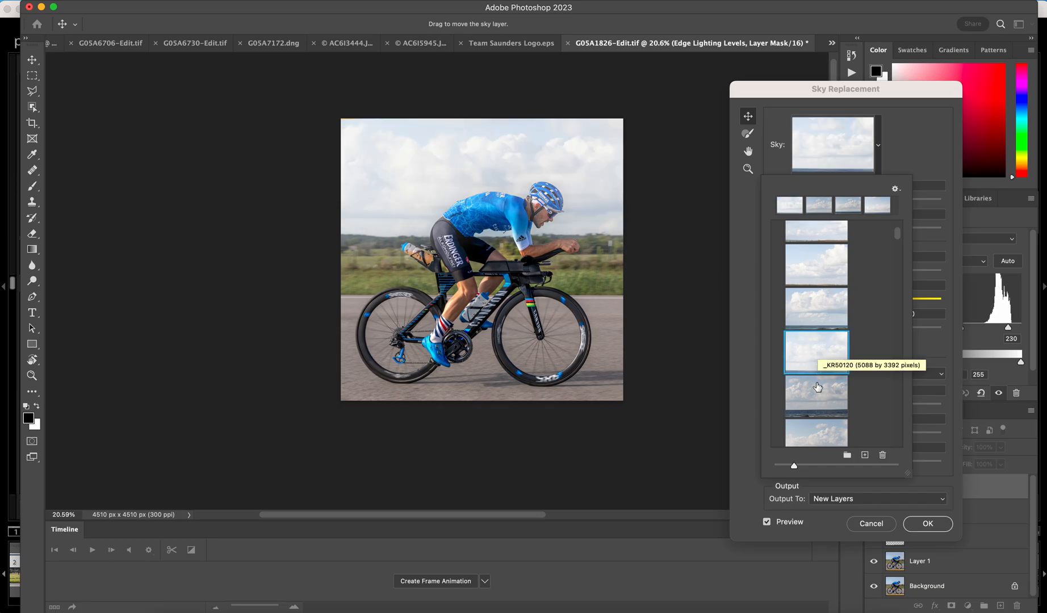
scroll(818, 369, "down", 3)
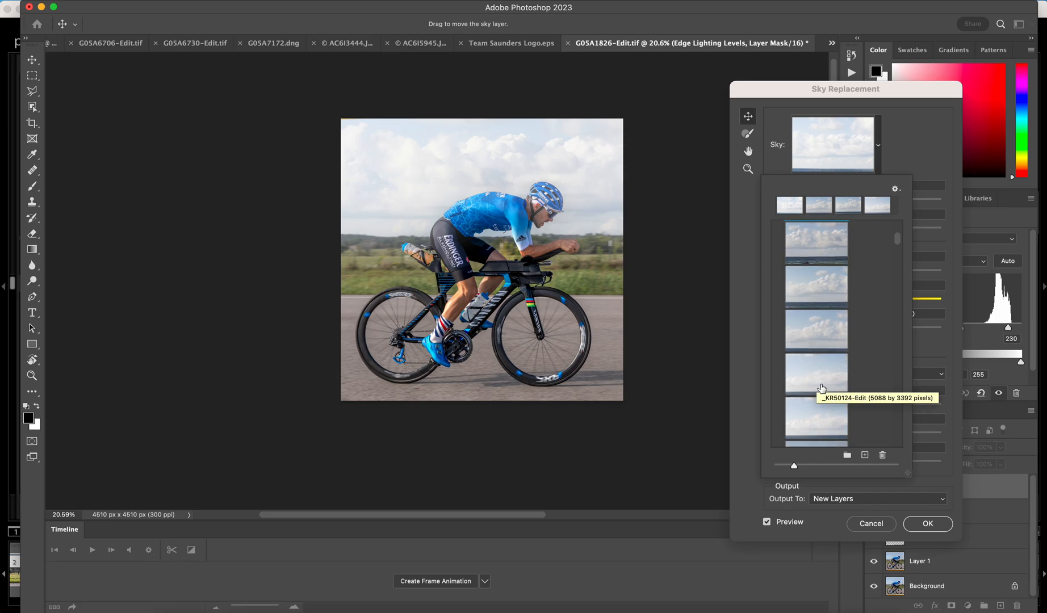
left_click(819, 374)
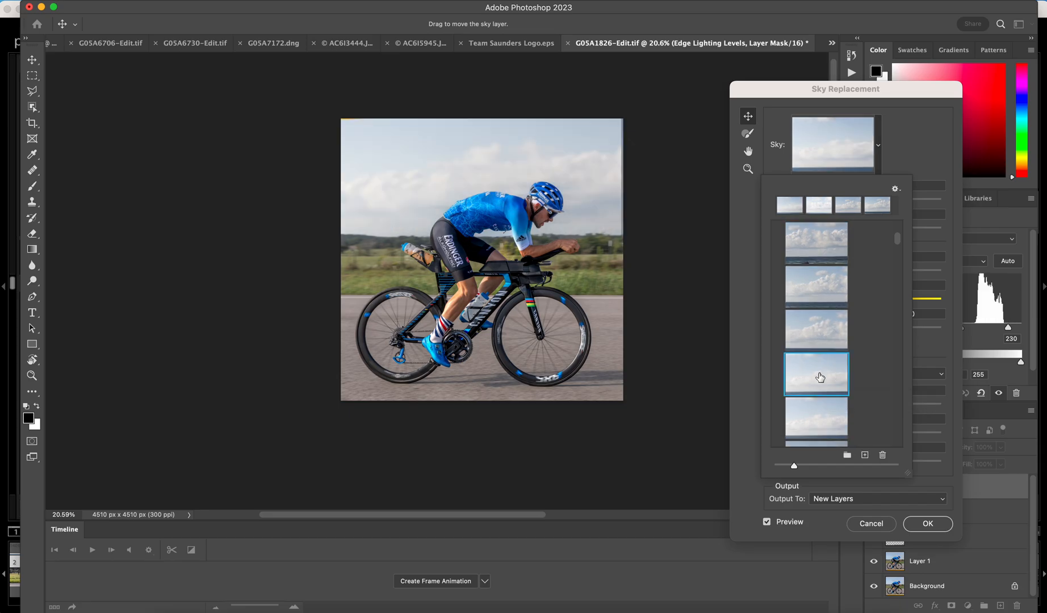
Step: Apply the blue sky with small white clouds over the sea at scale 156, shifted upward, with output to new layers
scroll(813, 380, "down", 5)
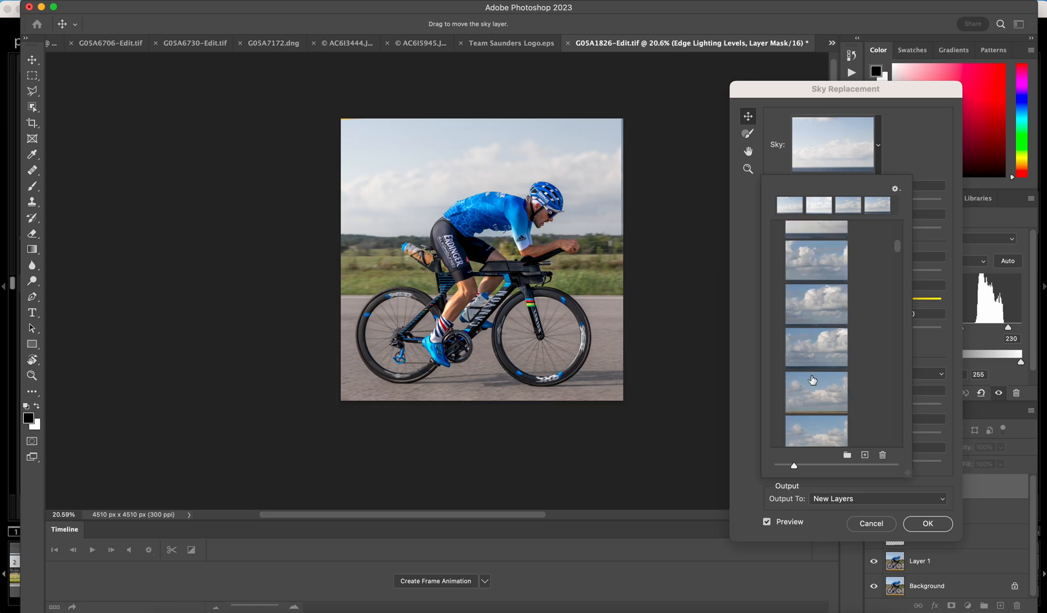
scroll(812, 380, "down", 5)
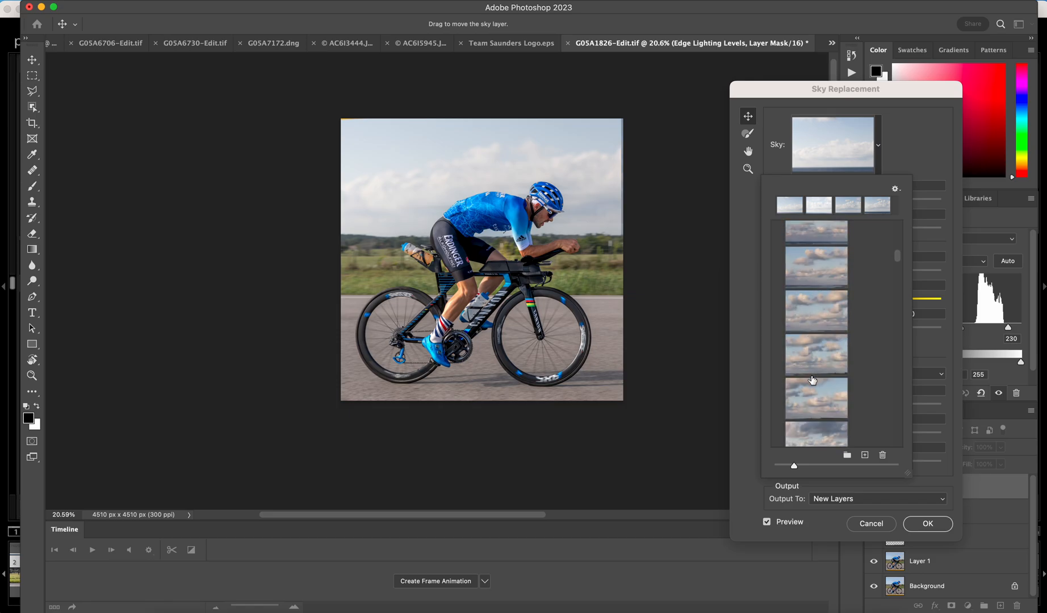
scroll(812, 380, "down", 6)
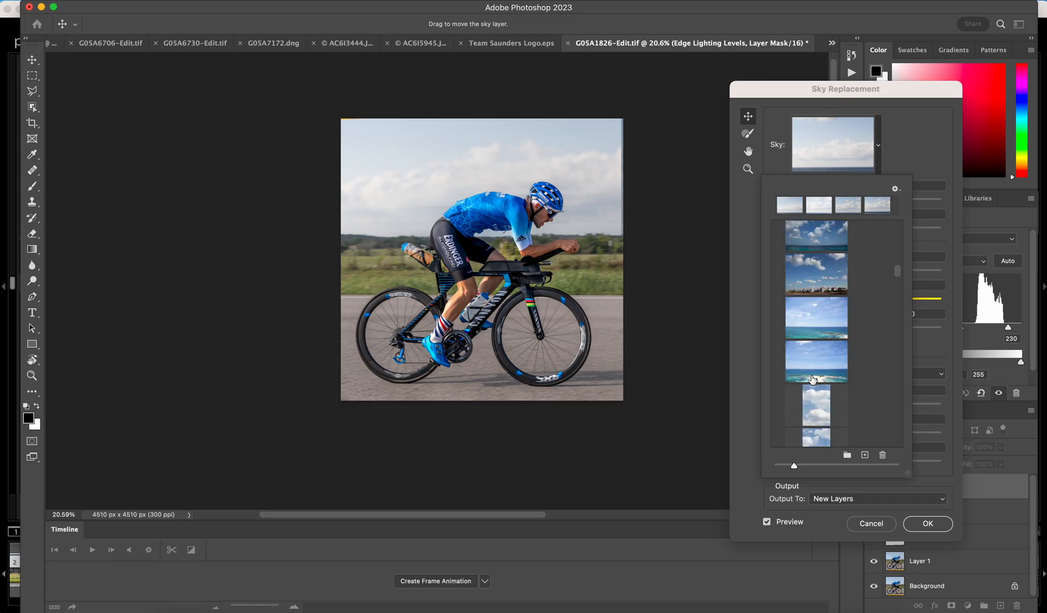
left_click_drag(897, 293, 898, 391)
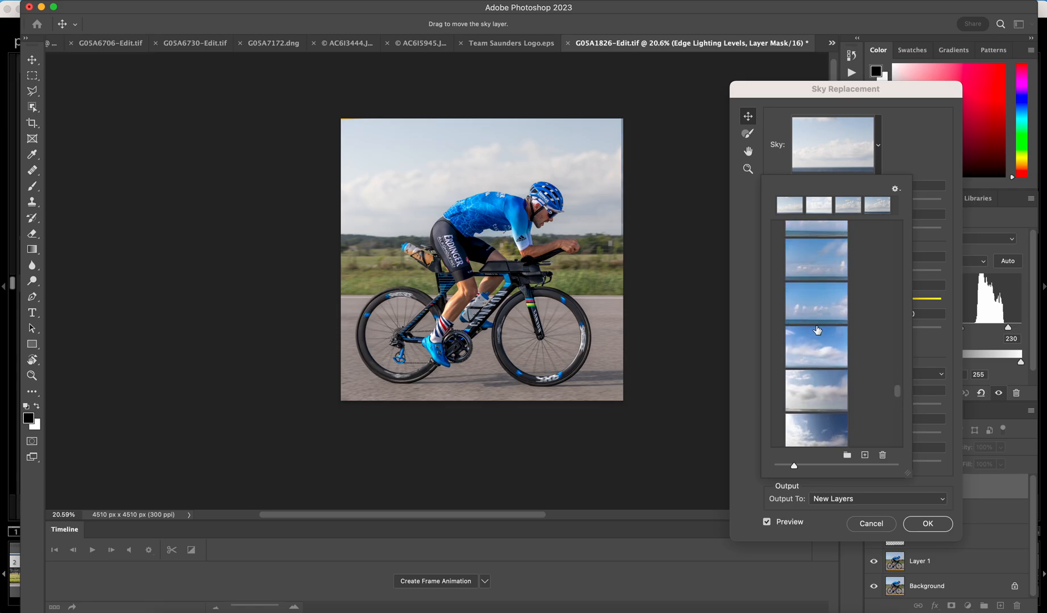
left_click(508, 173)
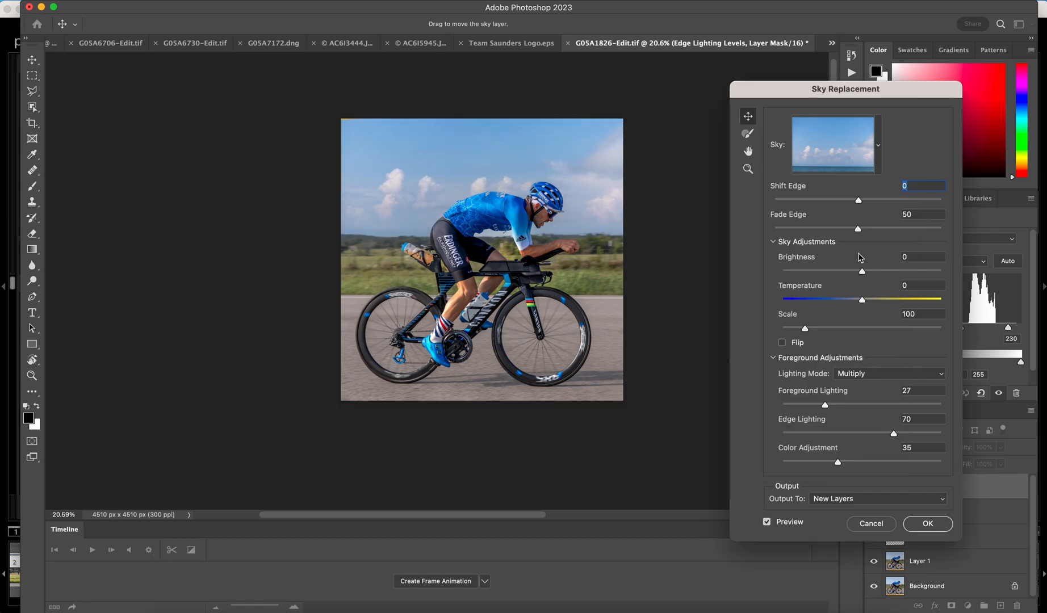
left_click_drag(805, 332, 829, 331)
mouse_move(548, 183)
left_mouse_down()
mouse_move(542, 133)
mouse_move(542, 149)
mouse_move(561, 134)
mouse_move(568, 162)
mouse_move(624, 159)
mouse_move(539, 164)
left_mouse_up()
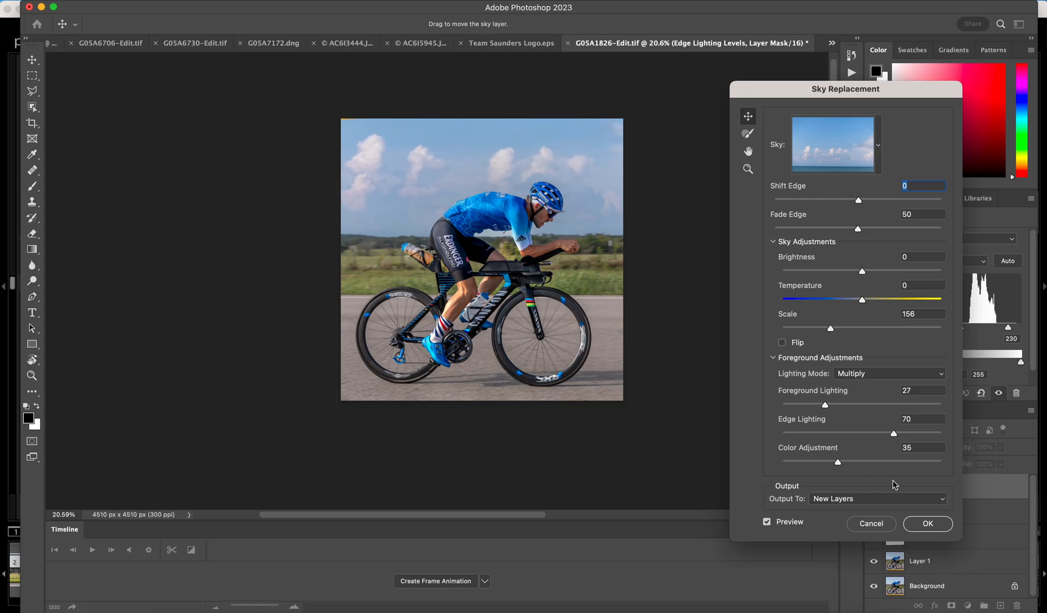
left_click(940, 526)
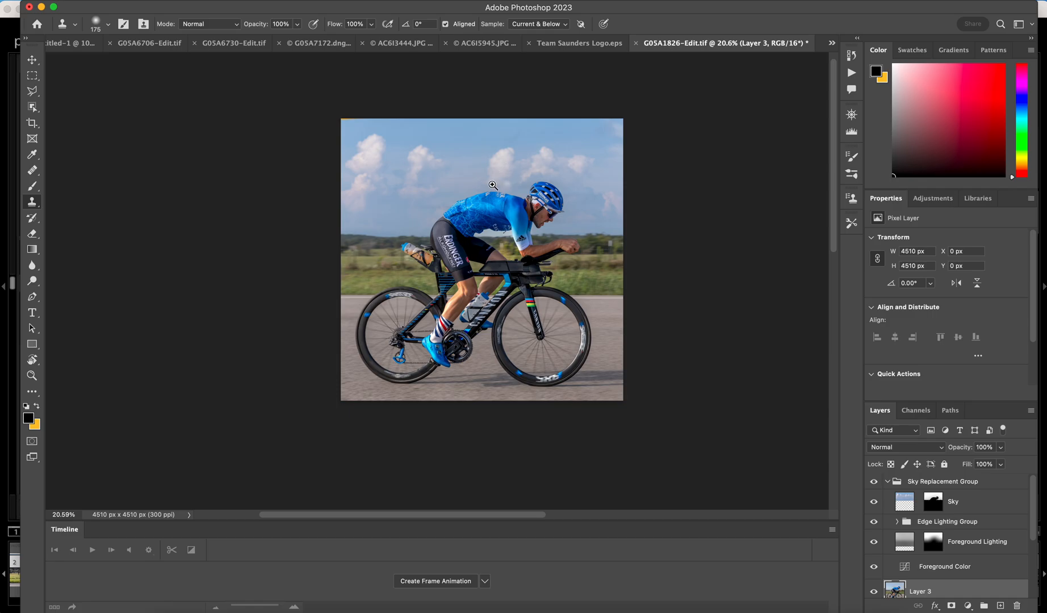
Step: Inspect the replaced sky up close and delete the Sky Replacement Group
left_click_drag(483, 196, 554, 176)
key("super+0")
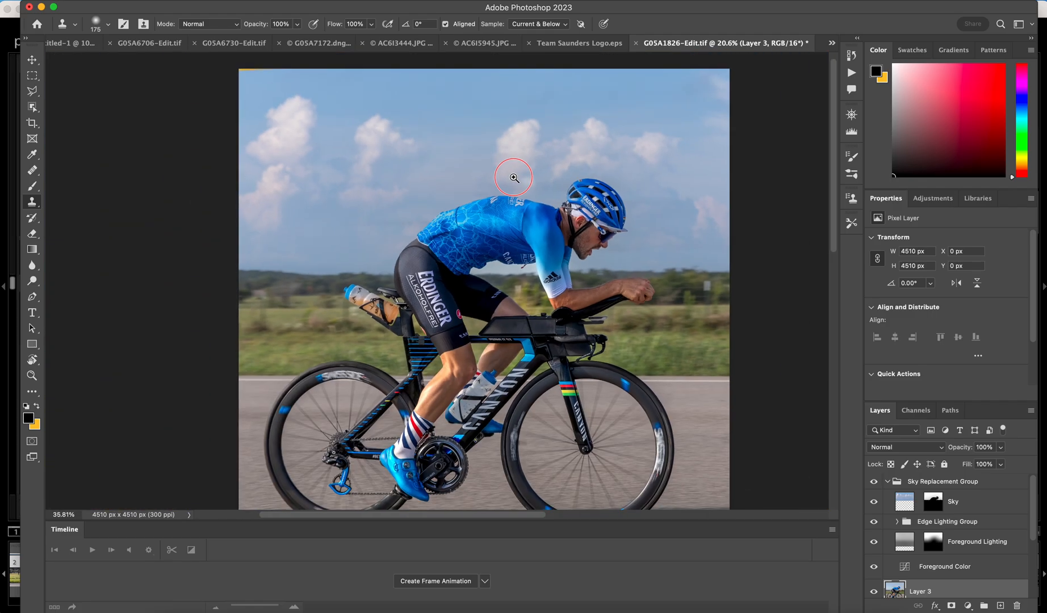
left_click(959, 483)
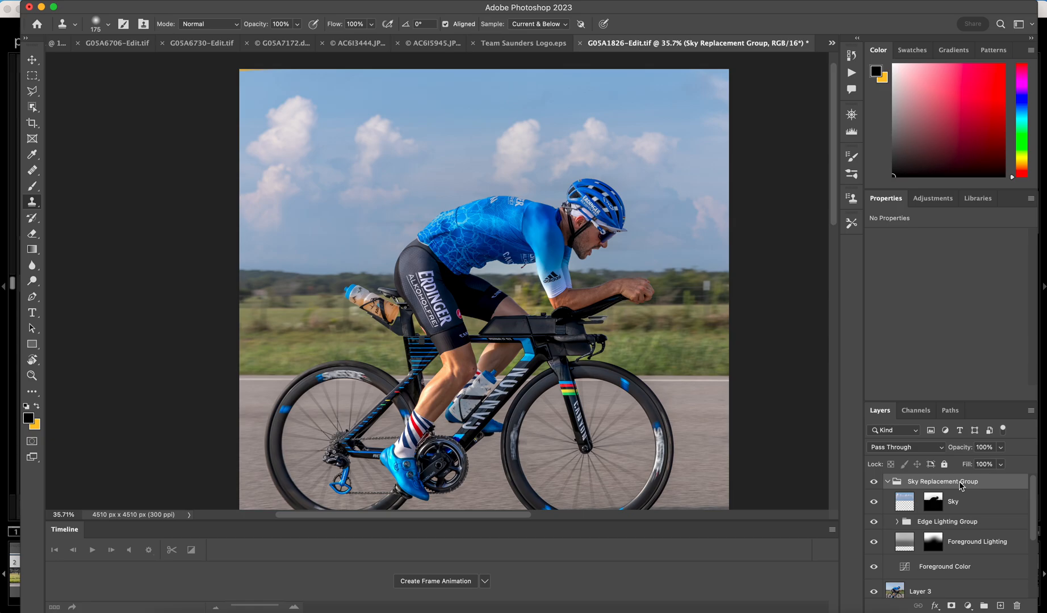
key("Delete")
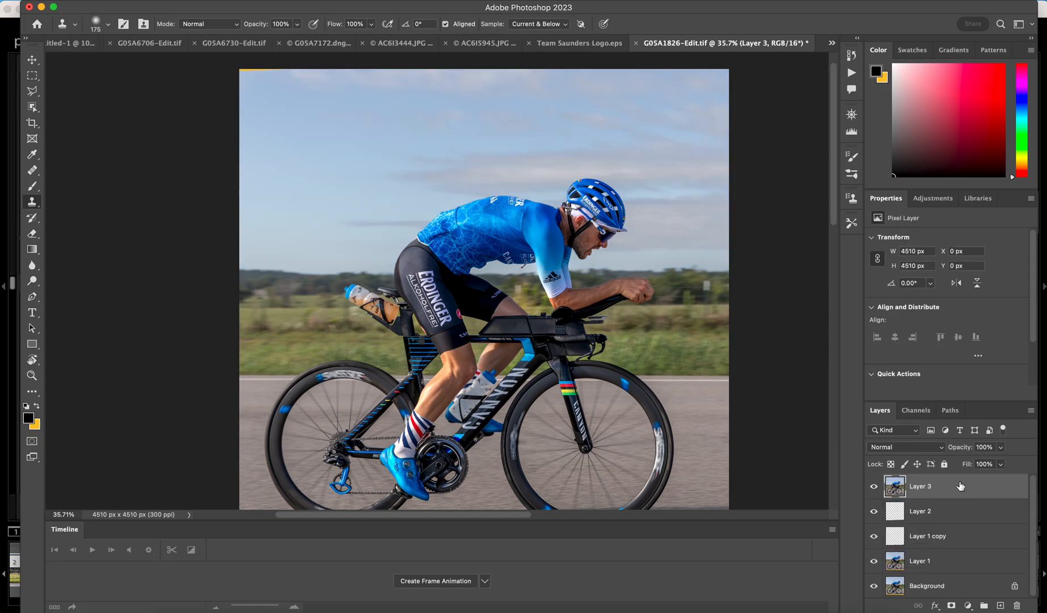
Step: Outline the yellow sliver along the photo's upper sky edge with the Polygonal Lasso, Content-Aware Fill it to a new layer and deselect
left_click(32, 91)
left_click(237, 74)
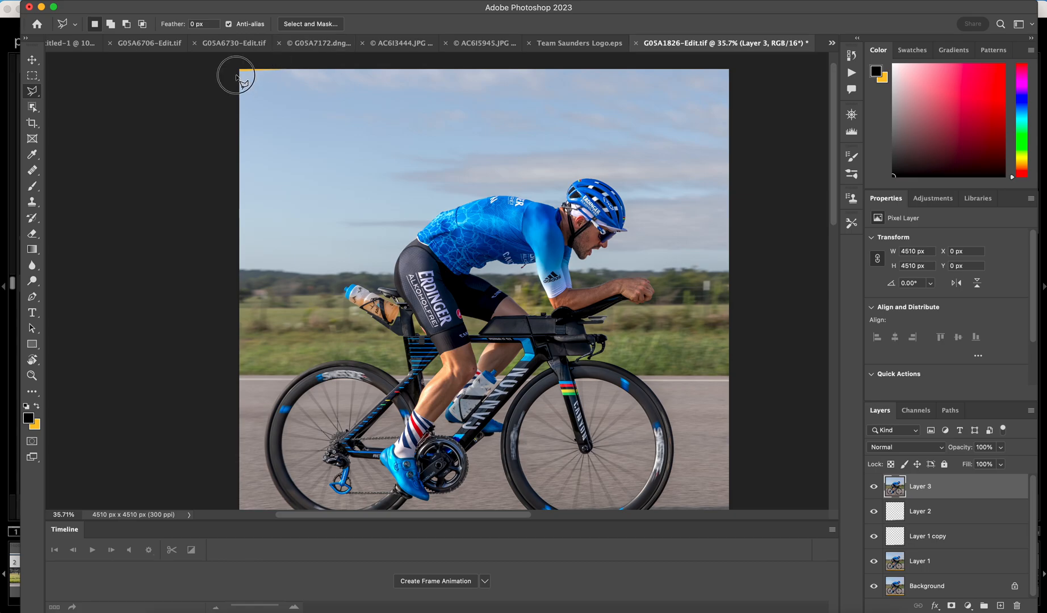
left_click(675, 68)
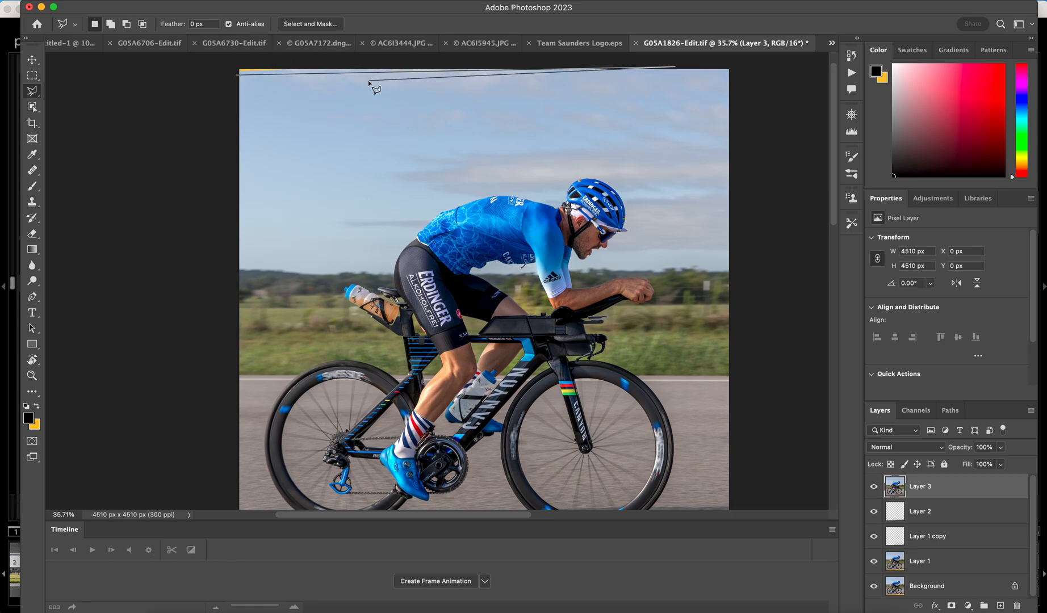
left_click(236, 70)
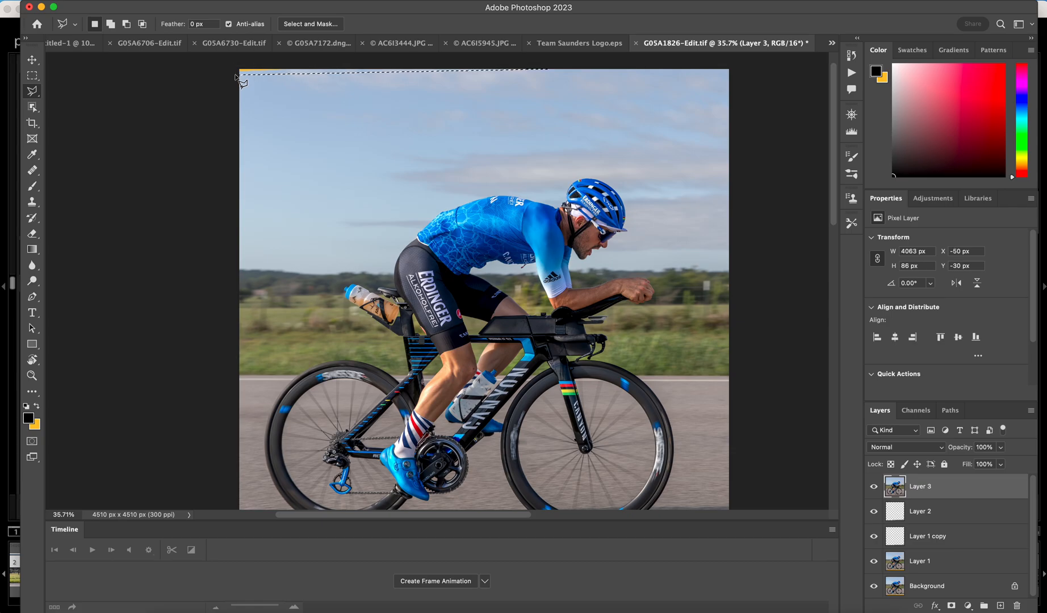
left_click(120, 0)
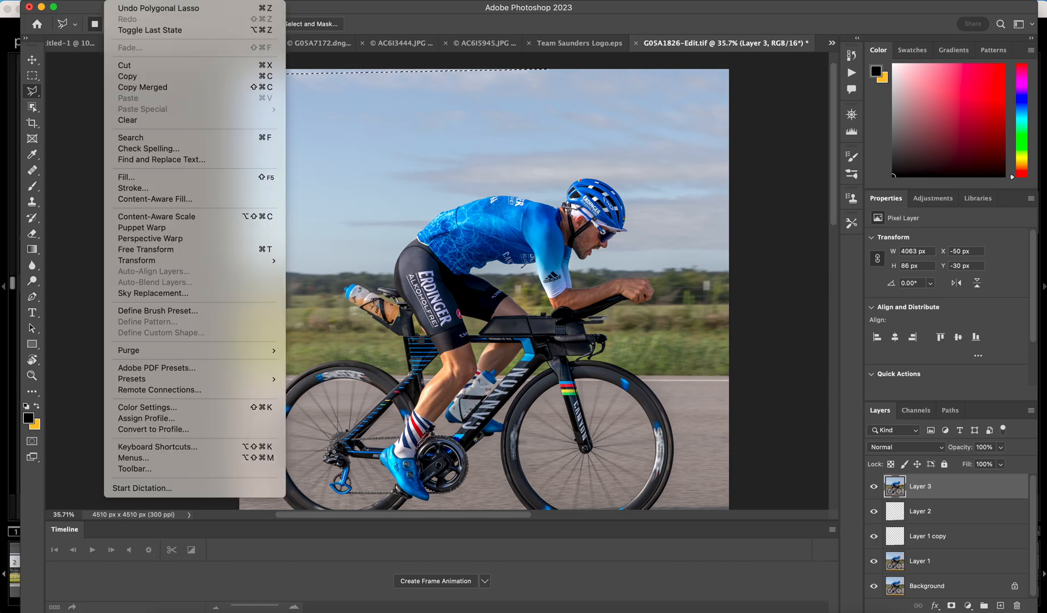
left_click(154, 199)
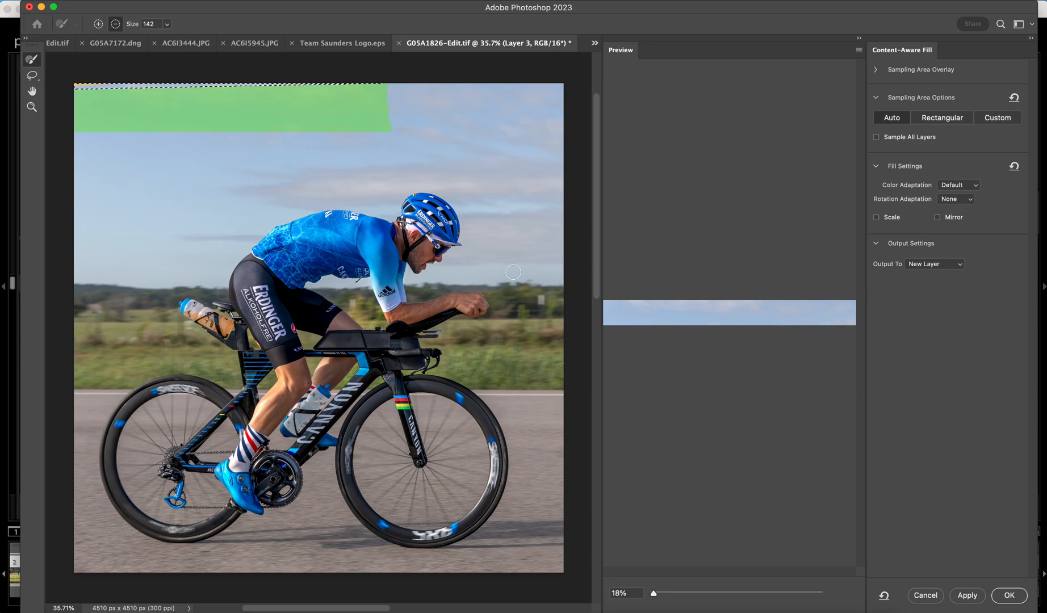
left_click(1008, 595)
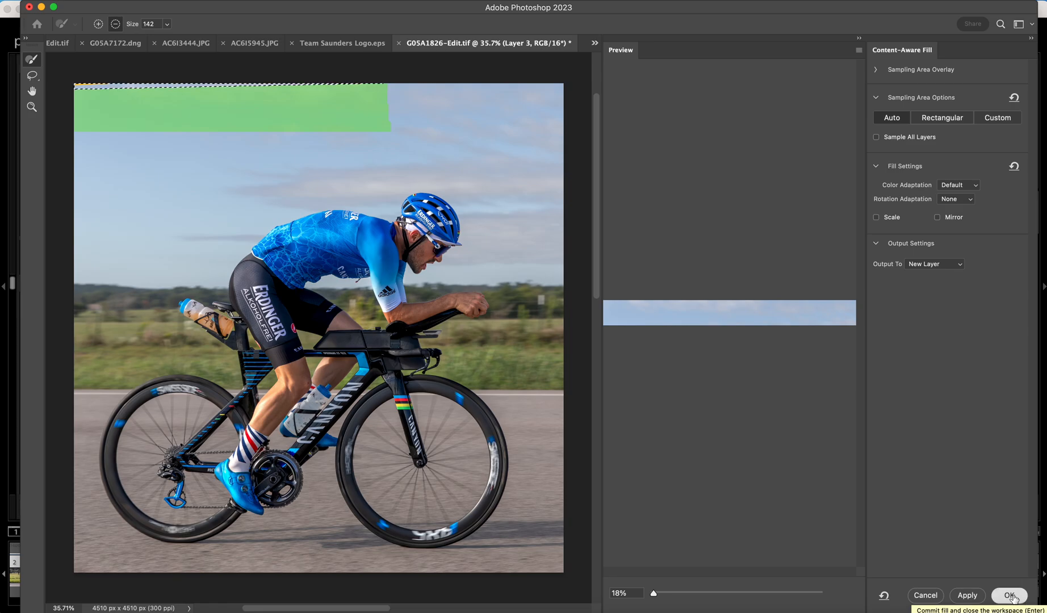
key("ctrl+d")
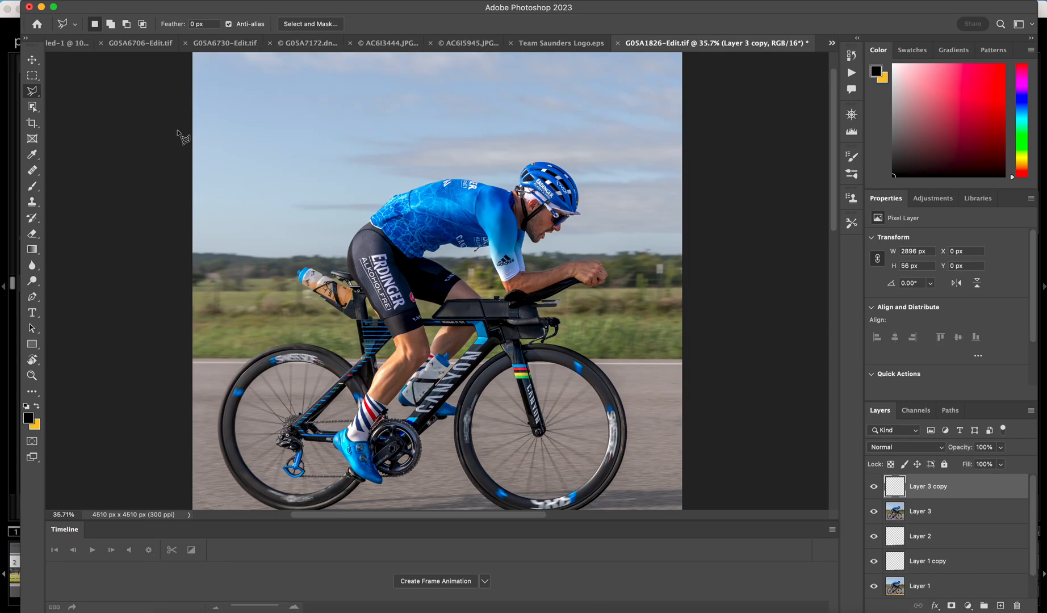
Step: Stamp all visible layers into a new one and delete the intermediate layers from Layer 3 copy through Layer 1 copy
scroll(178, 131, "down", 1)
scroll(177, 131, "up", 5)
scroll(178, 136, "down", 3)
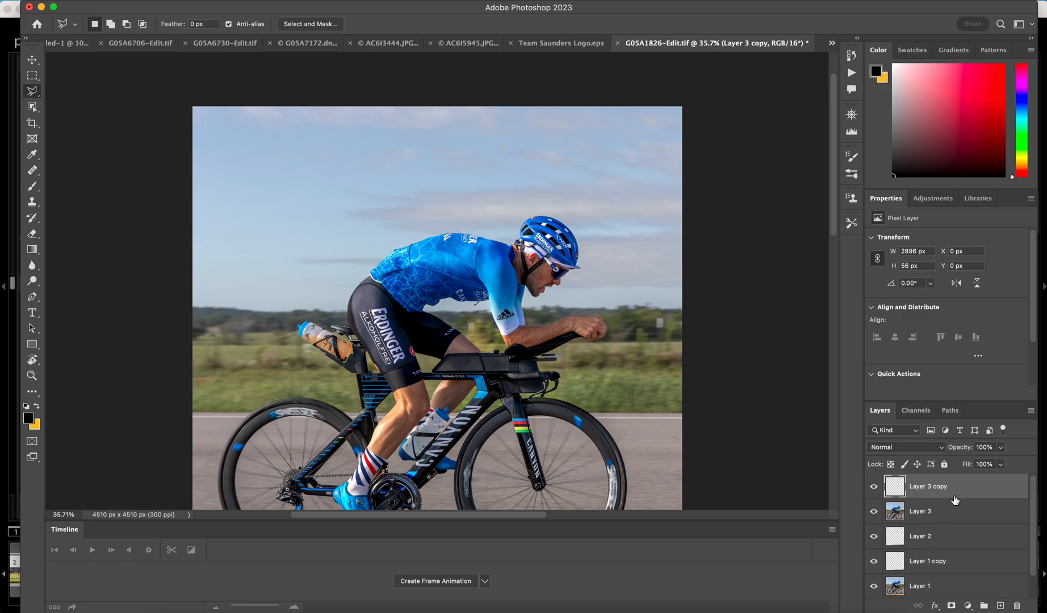
key("super+alt+shift+e")
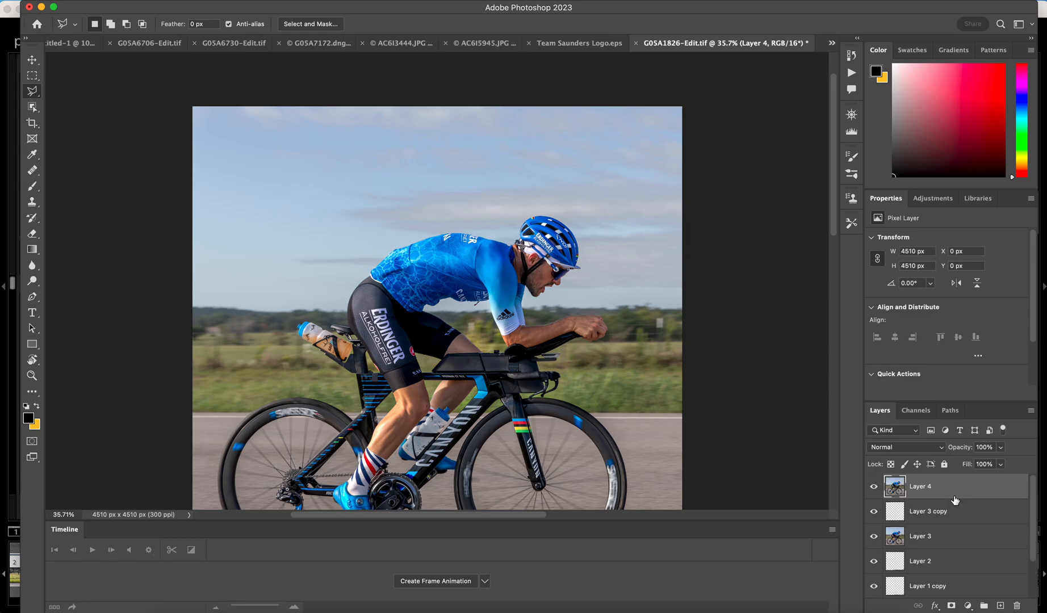
left_click(957, 513)
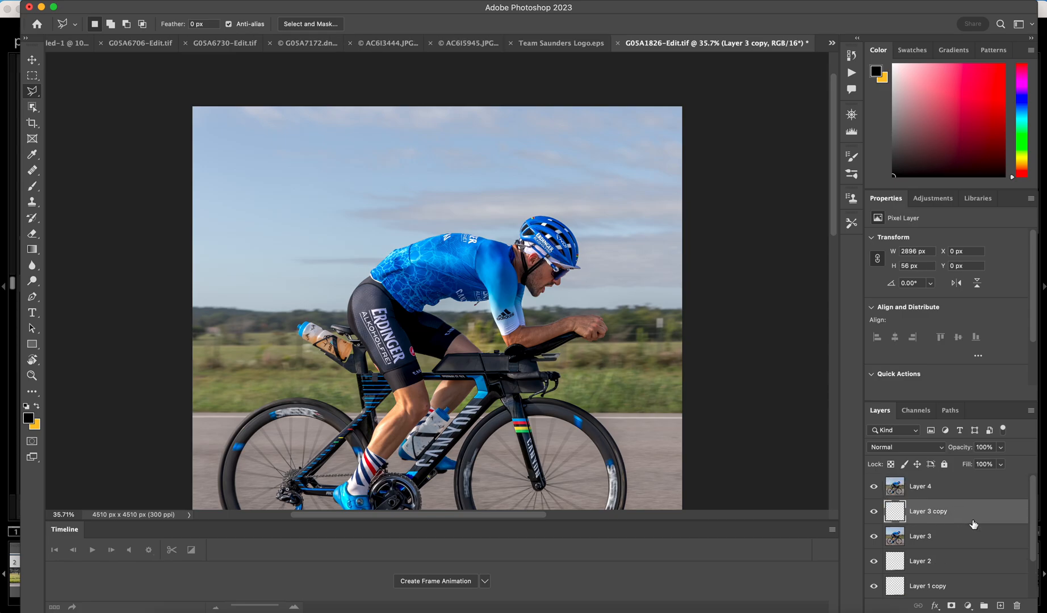
scroll(973, 523, "down", 2)
left_click(963, 545, "shift")
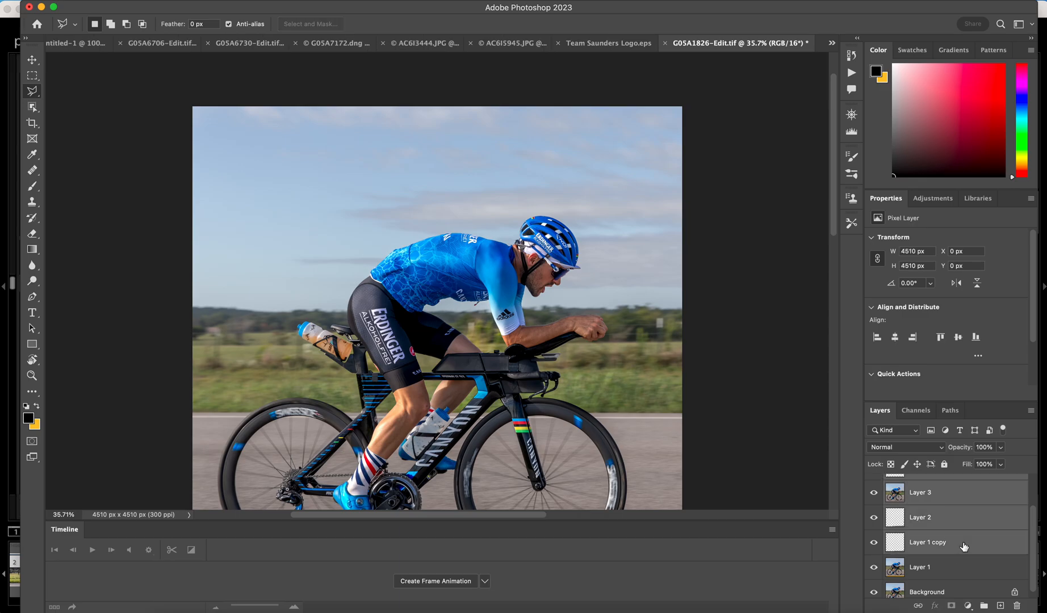
key("Delete")
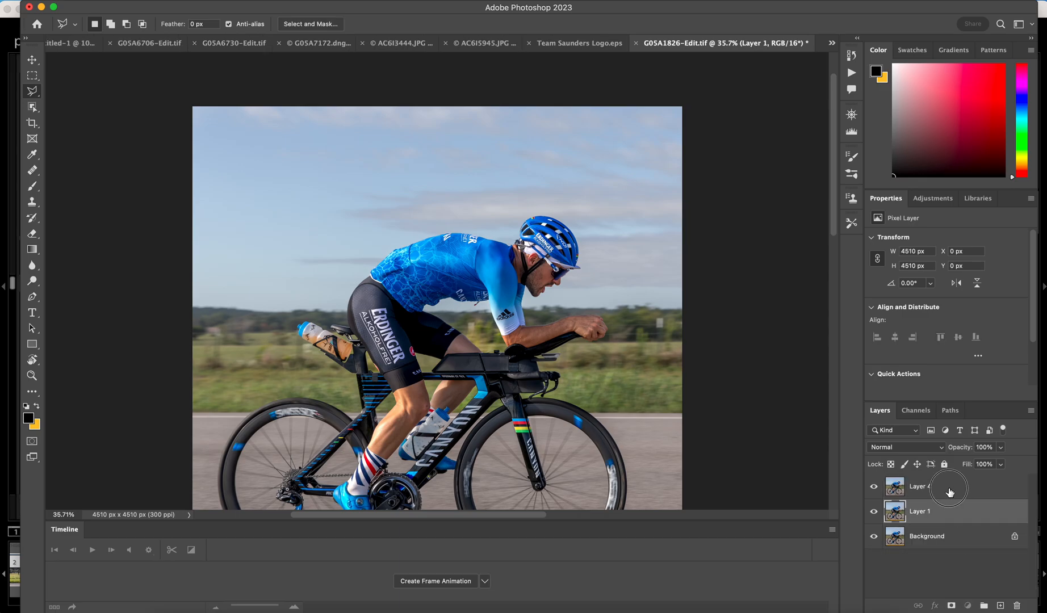
Step: Start Sky Replacement on Layer 4, scale the blue sky with small white clouds to 152 and move its clouds higher behind the cyclist
left_click(947, 487)
scroll(548, 329, "down", 2)
scroll(547, 329, "down", 1)
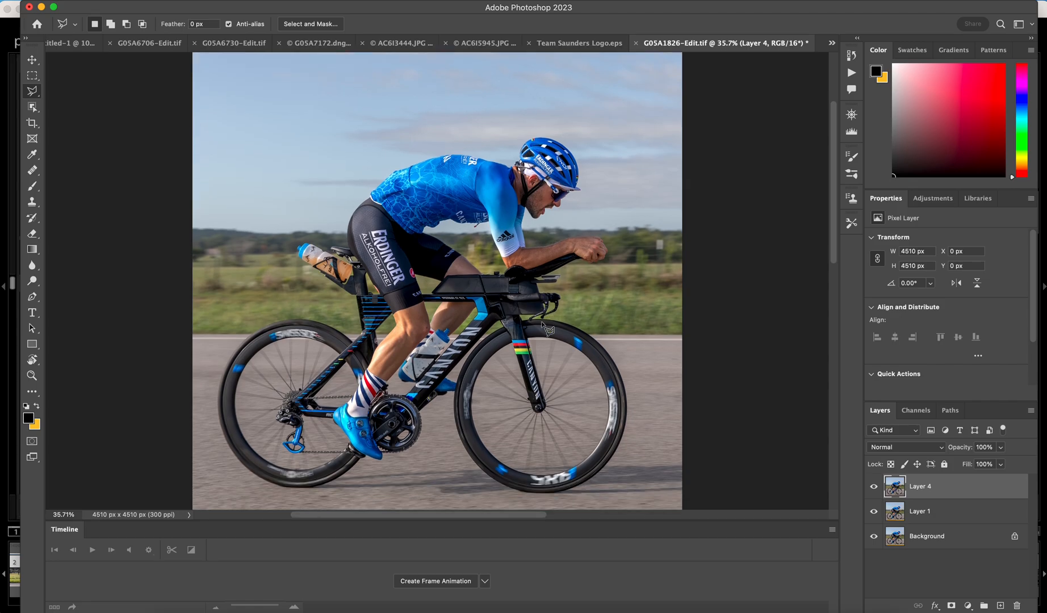
scroll(603, 285, "down", 3)
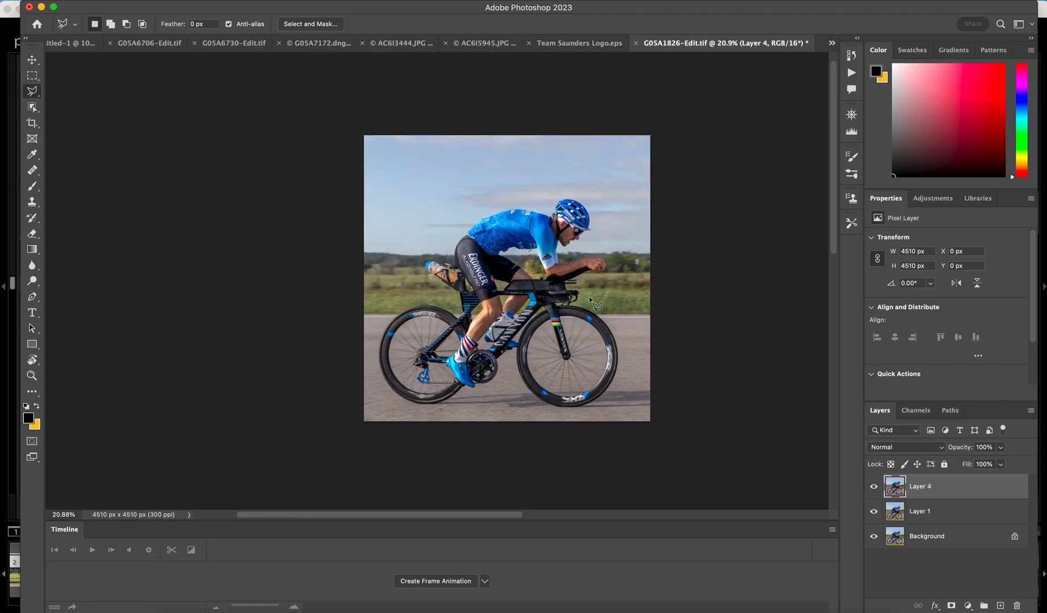
left_click(170, 0)
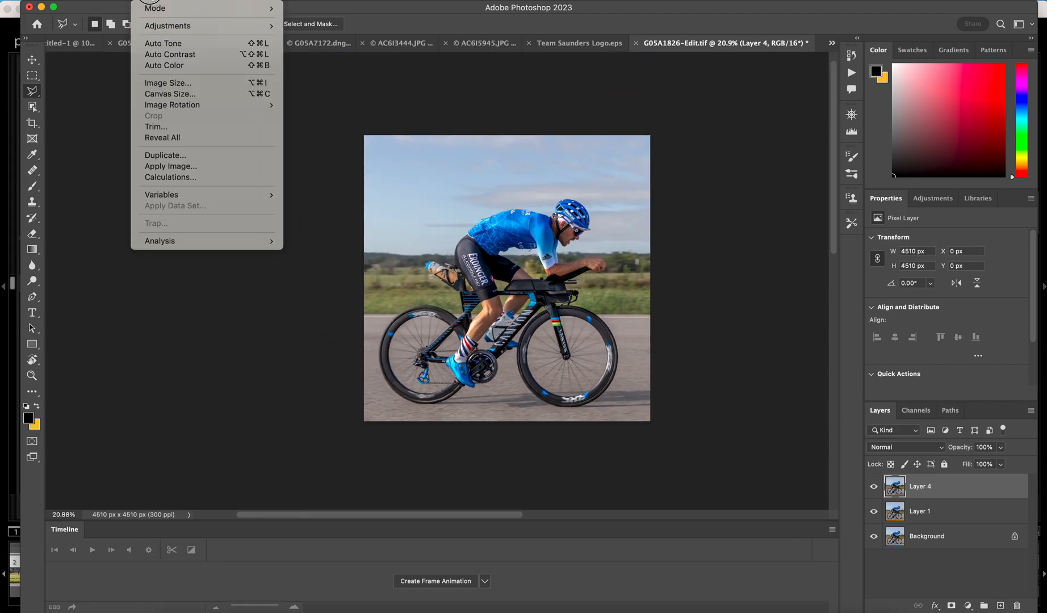
mouse_move(119, 0)
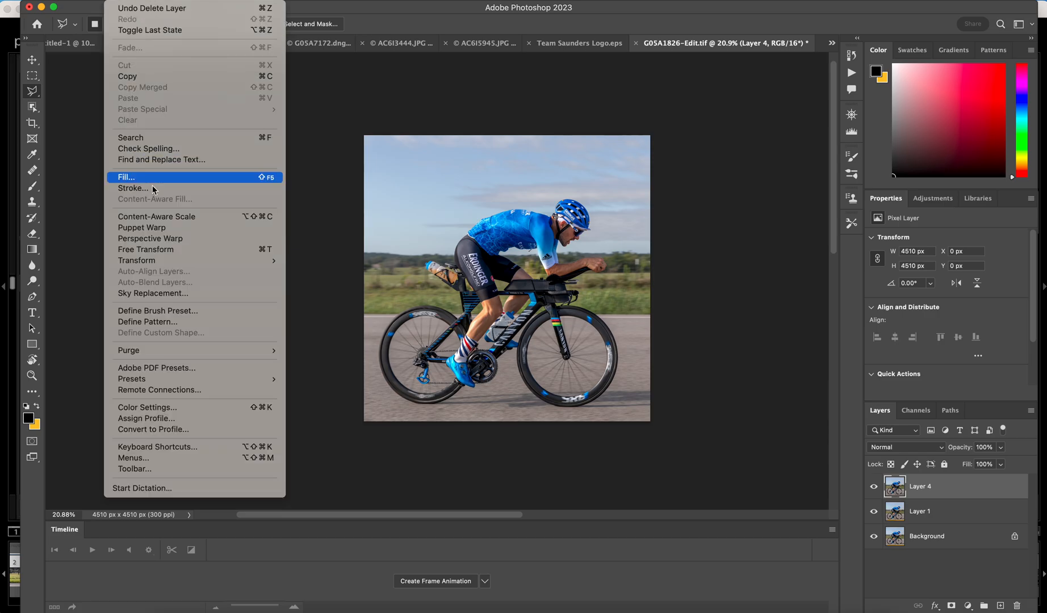
left_click(161, 294)
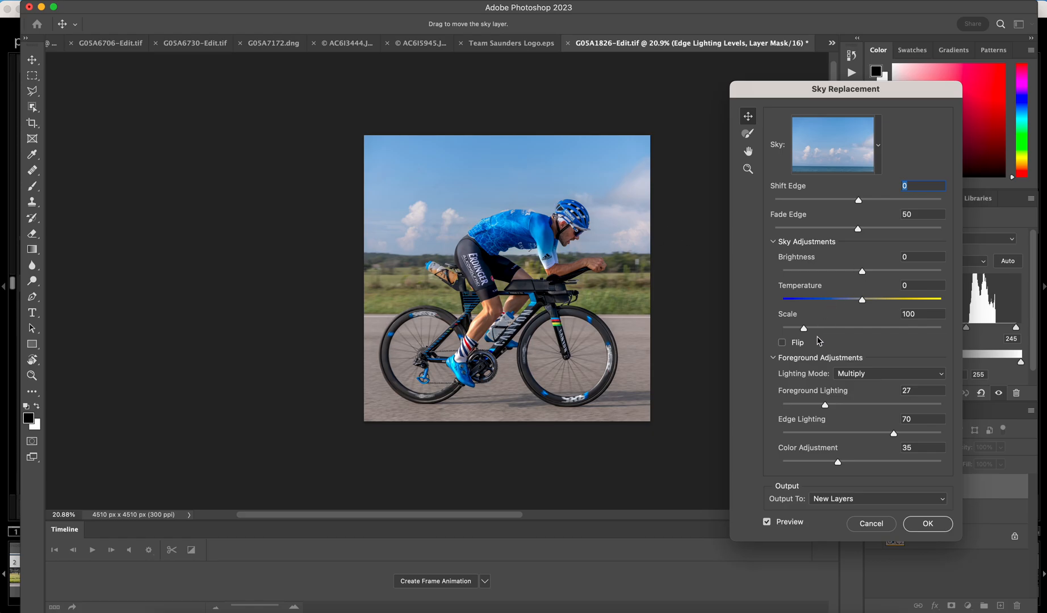
left_click_drag(805, 330, 829, 330)
left_click_drag(561, 193, 622, 145)
left_click_drag(604, 141, 591, 139)
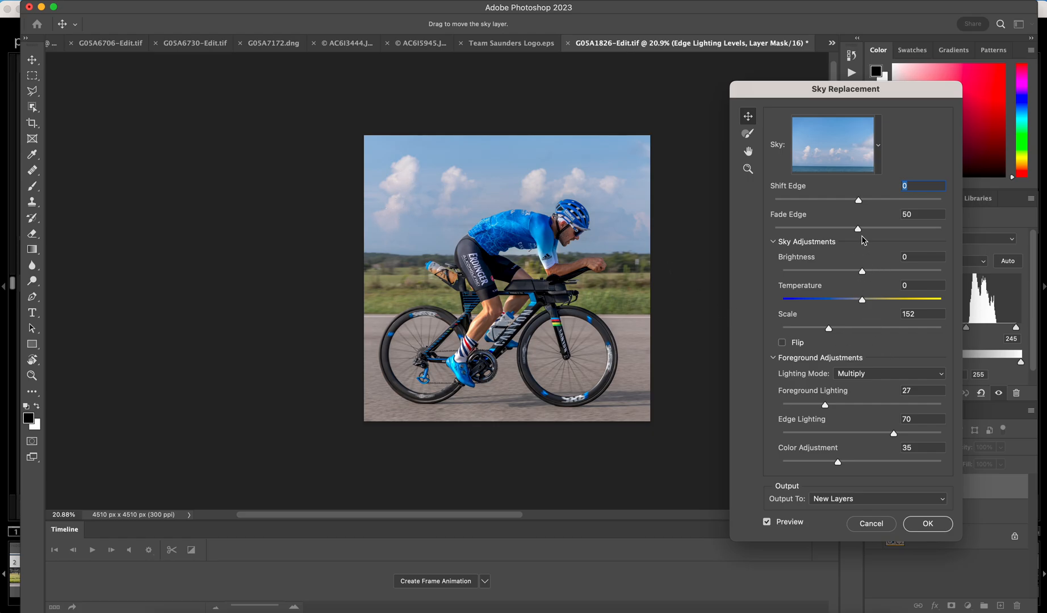
Step: Set the sky's Fade Edge to 2 and Foreground Lighting to 16, lower Edge Lighting almost fully, and output to new layers
left_click_drag(860, 232, 777, 233)
mouse_move(825, 406)
left_mouse_down()
mouse_move(893, 398)
mouse_move(781, 403)
mouse_move(844, 405)
mouse_move(809, 408)
left_mouse_up()
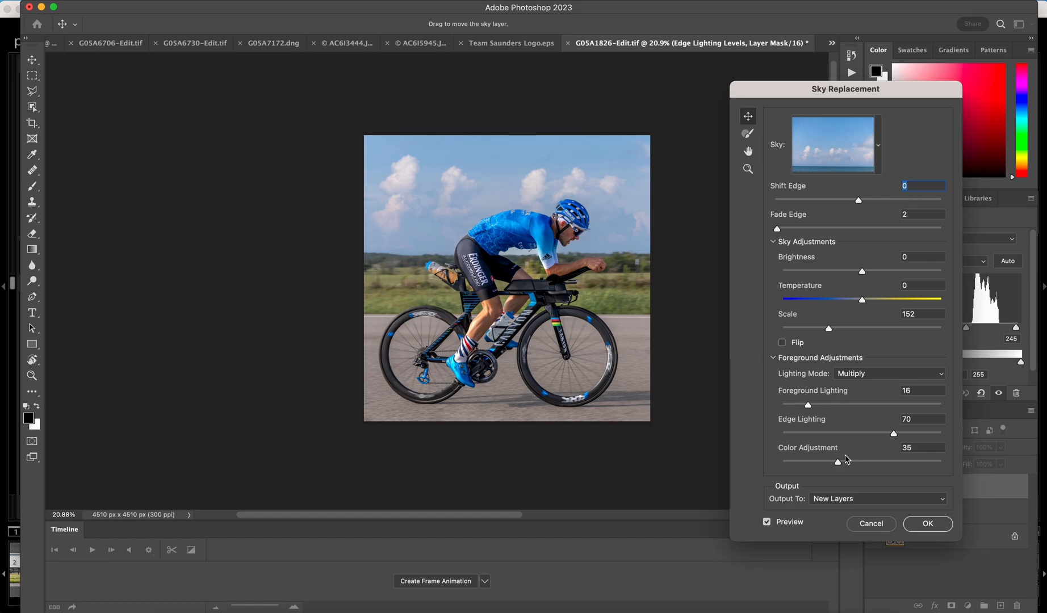
left_click_drag(894, 435, 784, 441)
left_click(927, 523)
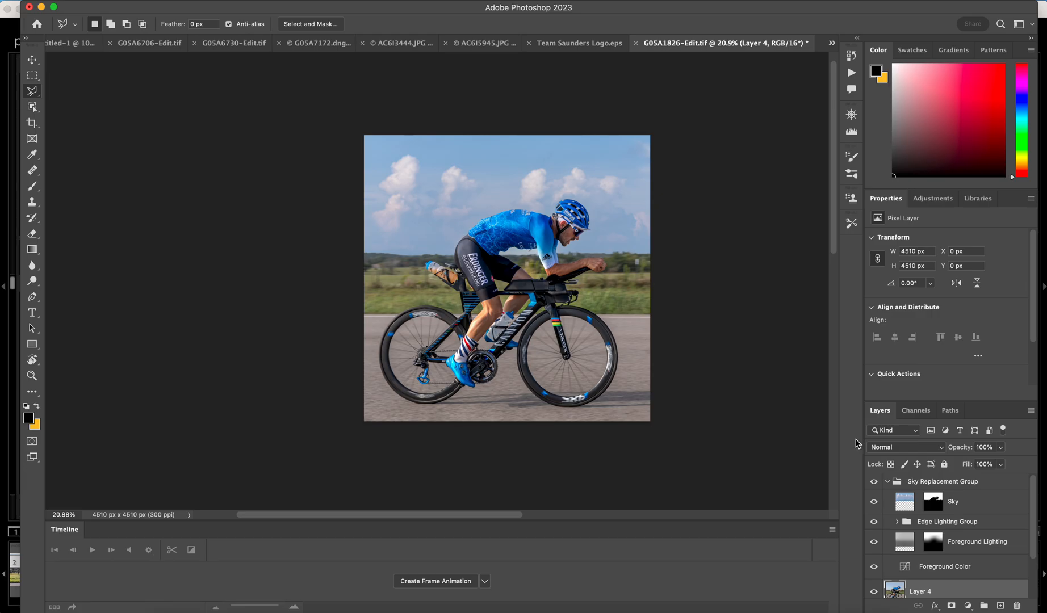
Step: Inspect the sky edge around the cyclist's helmet and back up close, and display the Sky layer's mask on its own
left_click_drag(516, 215, 545, 233)
mouse_move(482, 281)
left_mouse_down()
mouse_move(532, 271)
mouse_move(471, 281)
left_mouse_up()
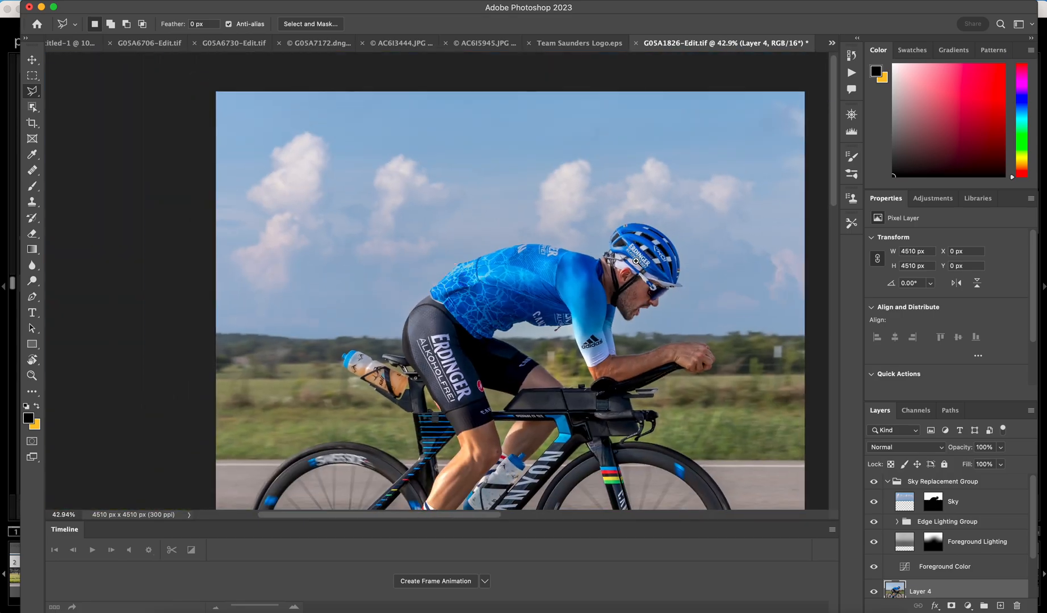
left_click_drag(635, 260, 707, 241)
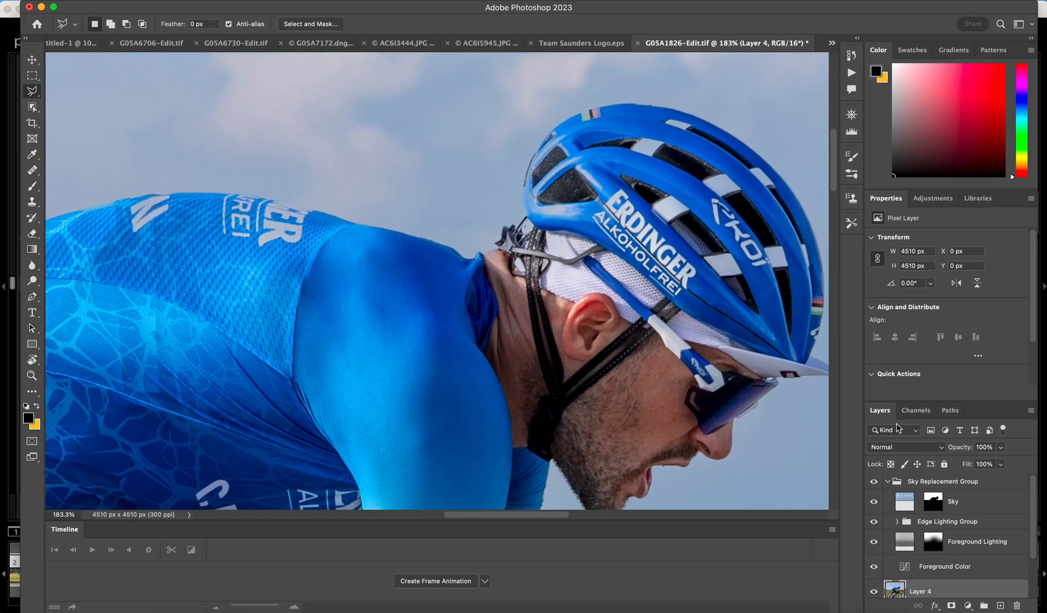
left_click_drag(638, 273, 571, 271)
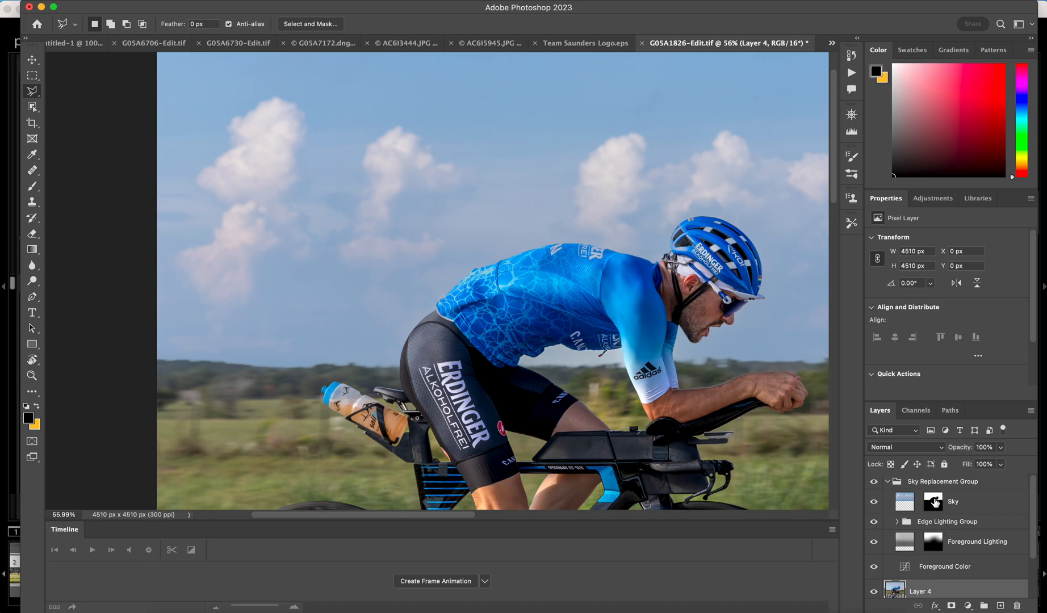
left_click(935, 501, "alt")
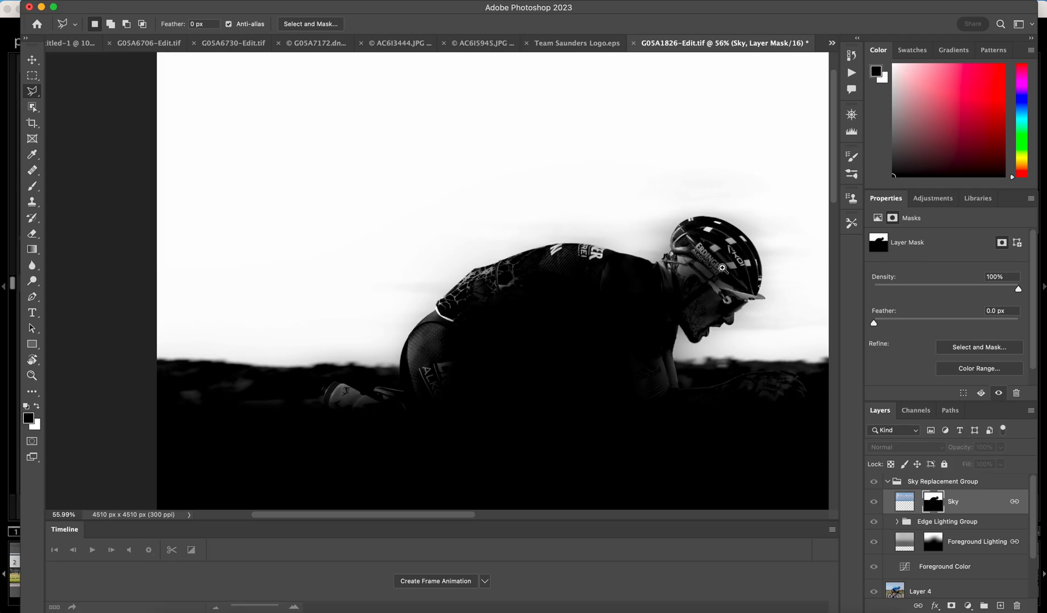
mouse_move(562, 276)
left_mouse_down()
mouse_move(620, 266)
mouse_move(574, 271)
left_mouse_up()
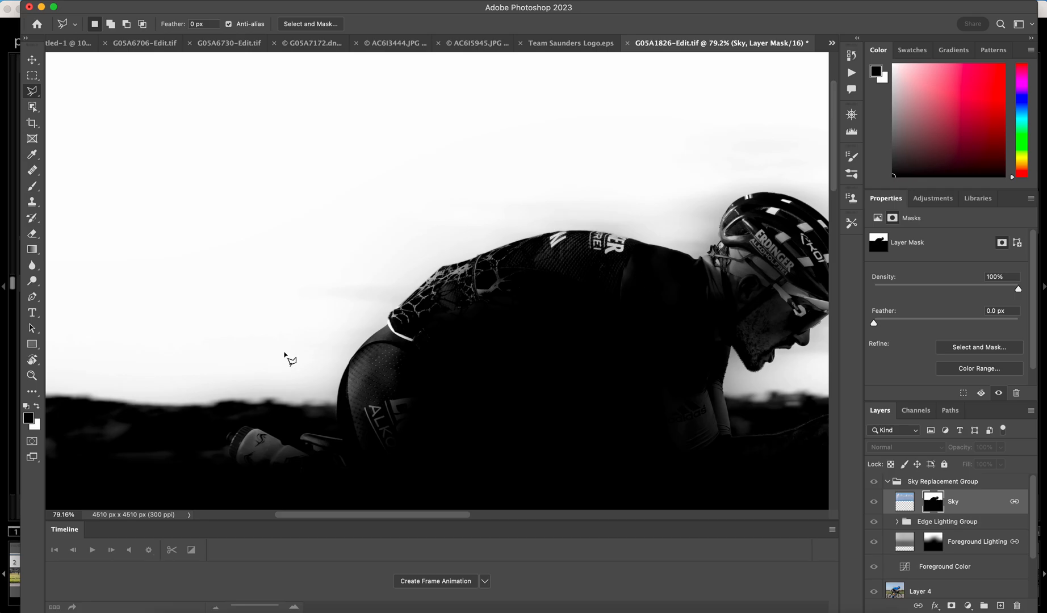
Step: Try painting black with a 59-pixel Brush over the lettering on the cyclist's upper back in the Sky mask
key("b")
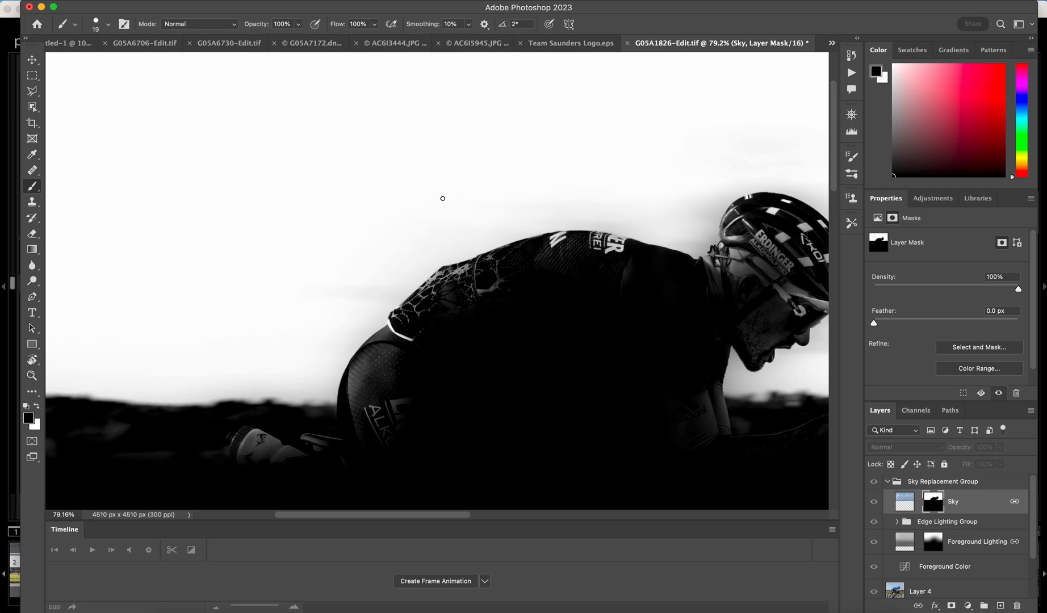
left_click_drag(410, 261, 442, 257)
left_click_drag(594, 240, 630, 250)
mouse_move(452, 263)
left_mouse_down()
mouse_move(491, 238)
mouse_move(456, 233)
mouse_move(430, 244)
mouse_move(468, 237)
mouse_move(554, 262)
mouse_move(579, 257)
mouse_move(455, 267)
mouse_move(445, 286)
mouse_move(412, 299)
mouse_move(462, 324)
mouse_move(430, 361)
mouse_move(462, 380)
mouse_move(502, 363)
mouse_move(496, 295)
mouse_move(537, 274)
mouse_move(705, 279)
mouse_move(726, 264)
mouse_move(651, 236)
mouse_move(586, 230)
mouse_move(544, 283)
left_mouse_up()
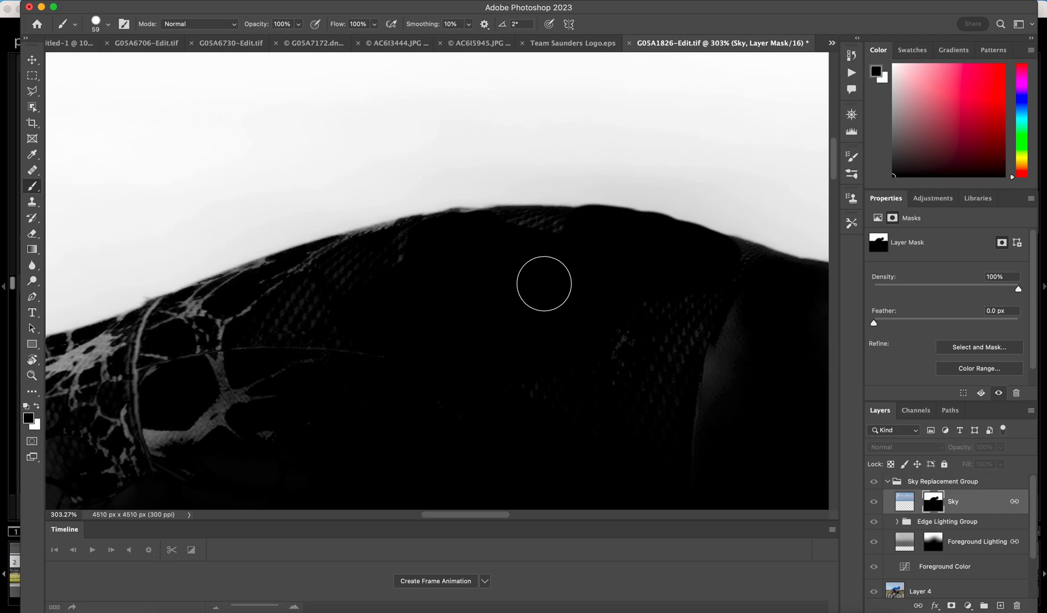
left_click_drag(544, 283, 547, 287)
key("ctrl+z")
mouse_move(463, 279)
left_mouse_down()
mouse_move(484, 271)
mouse_move(435, 277)
mouse_move(459, 247)
left_mouse_up()
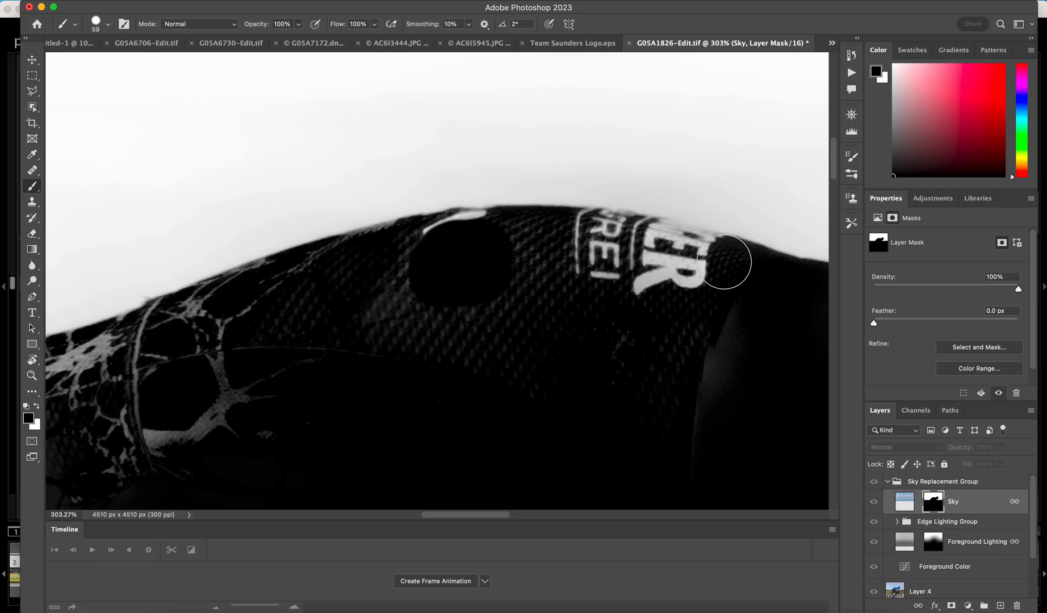
left_click(724, 262)
mouse_move(724, 262)
left_mouse_down()
mouse_move(608, 236)
mouse_move(574, 244)
mouse_move(688, 280)
left_mouse_up()
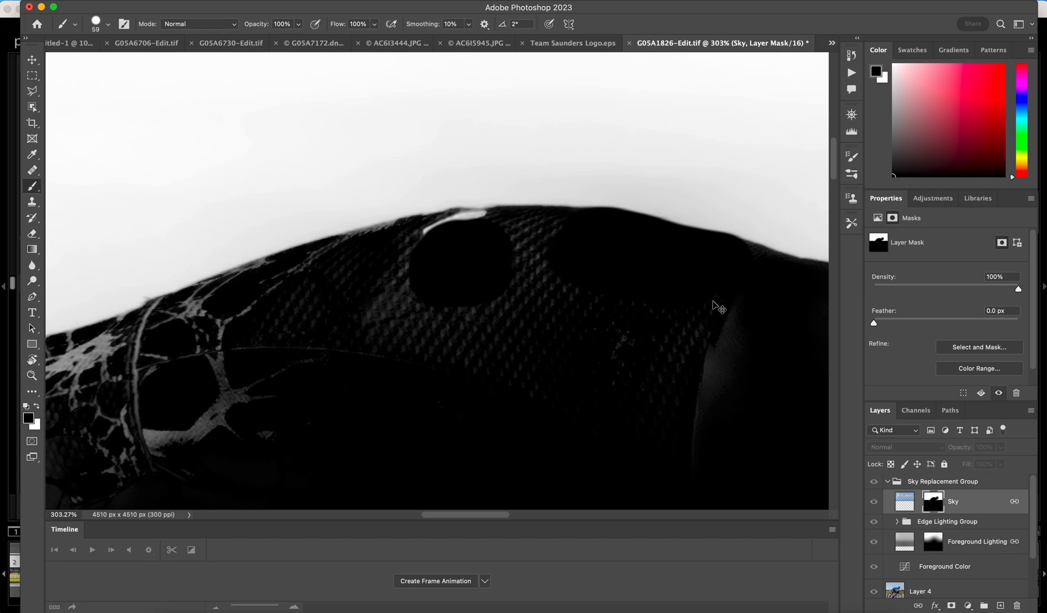
Step: Undo the black strokes over the jersey lettering, check the back in the full-colour image and return to the Sky mask
key("super+z")
key("super+z")
key("super+z")
key("super+z")
key("super+z")
key("super+z")
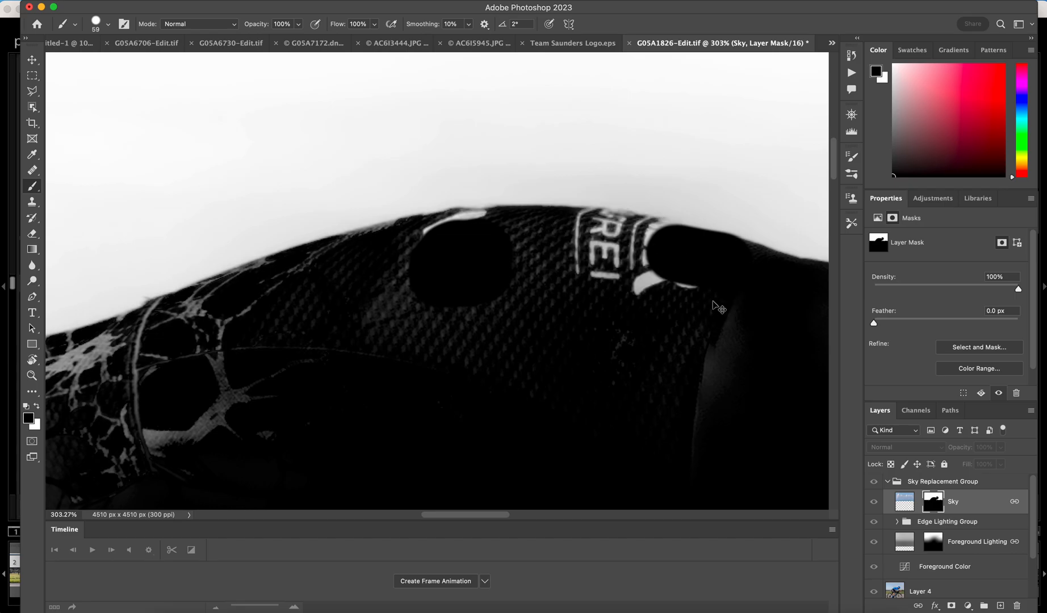
key("super+z")
key("super+2")
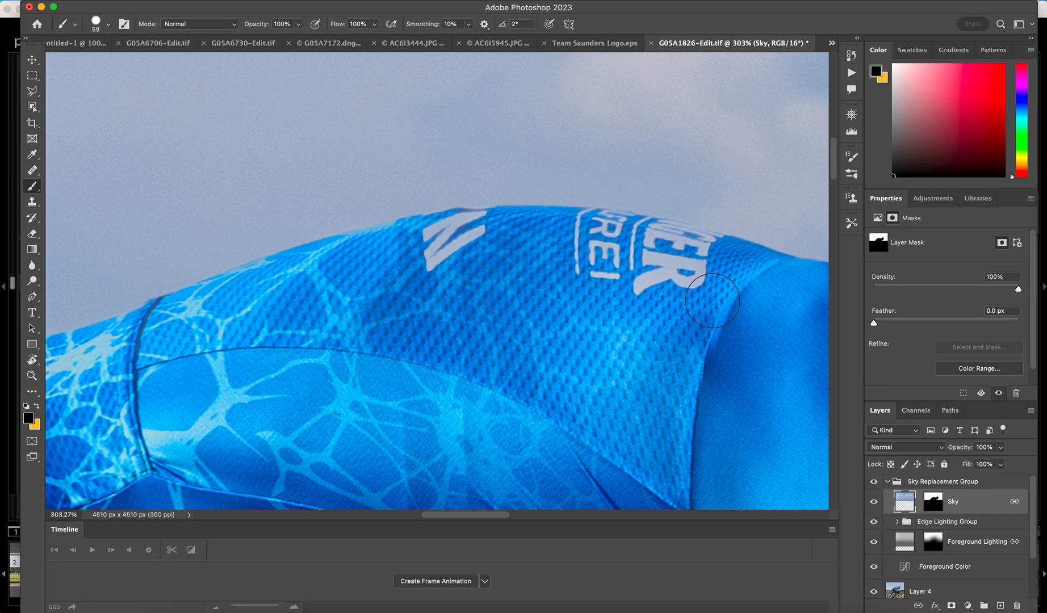
left_click(938, 507, "alt")
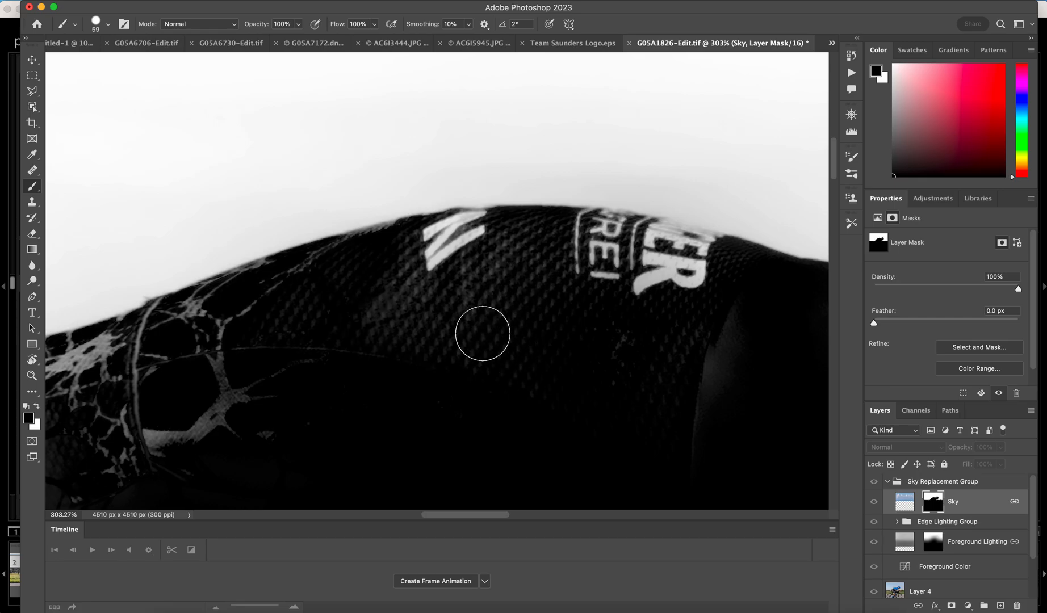
Step: Paint black over the interior of the cyclist's back in the Sky mask with a 132-pixel Brush, staying clear of the sky edge
left_click_drag(411, 408, 482, 414)
mouse_move(374, 374)
left_mouse_down()
mouse_move(622, 408)
mouse_move(702, 407)
mouse_move(658, 360)
mouse_move(591, 374)
mouse_move(735, 359)
mouse_move(608, 322)
mouse_move(376, 320)
mouse_move(459, 299)
mouse_move(688, 321)
mouse_move(554, 293)
mouse_move(378, 318)
mouse_move(409, 352)
mouse_move(280, 388)
left_mouse_up()
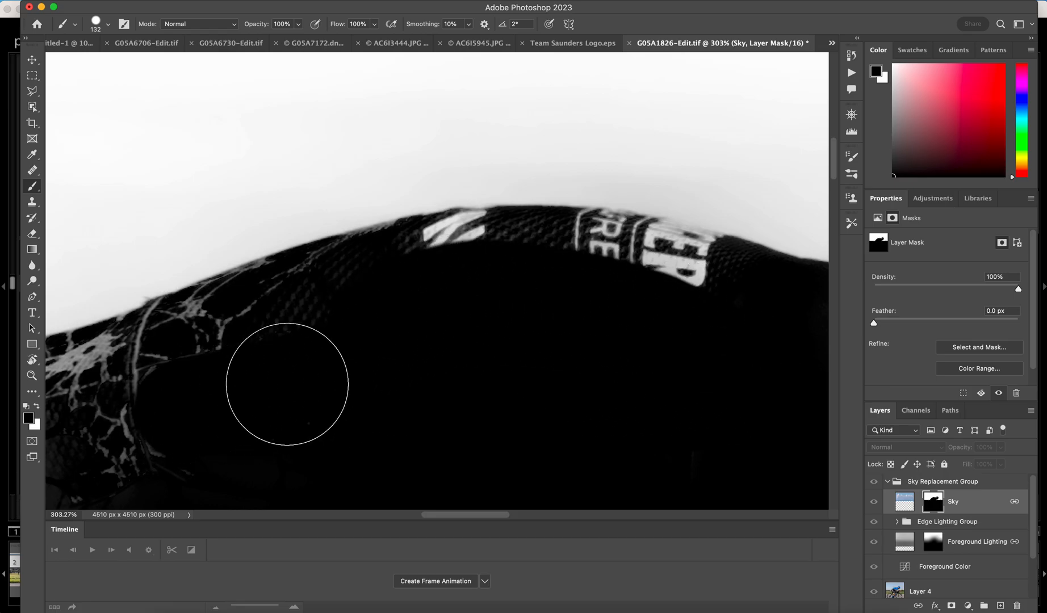
left_click_drag(368, 373, 286, 374)
left_click_drag(359, 421, 399, 413)
mouse_move(367, 322)
left_mouse_down()
mouse_move(364, 293)
mouse_move(346, 285)
mouse_move(273, 314)
mouse_move(203, 379)
mouse_move(252, 320)
mouse_move(369, 264)
mouse_move(504, 247)
left_mouse_up()
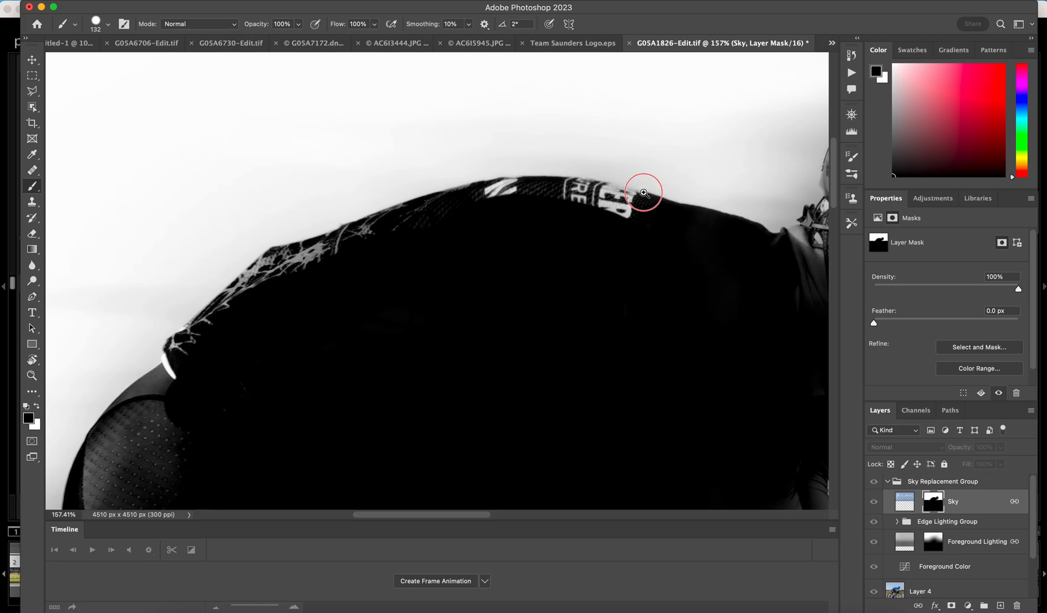
Step: Paint black over the lettering along the upper back's edge in the Sky mask with a 77-pixel Brush, following the jersey outline
left_click_drag(640, 192, 682, 211)
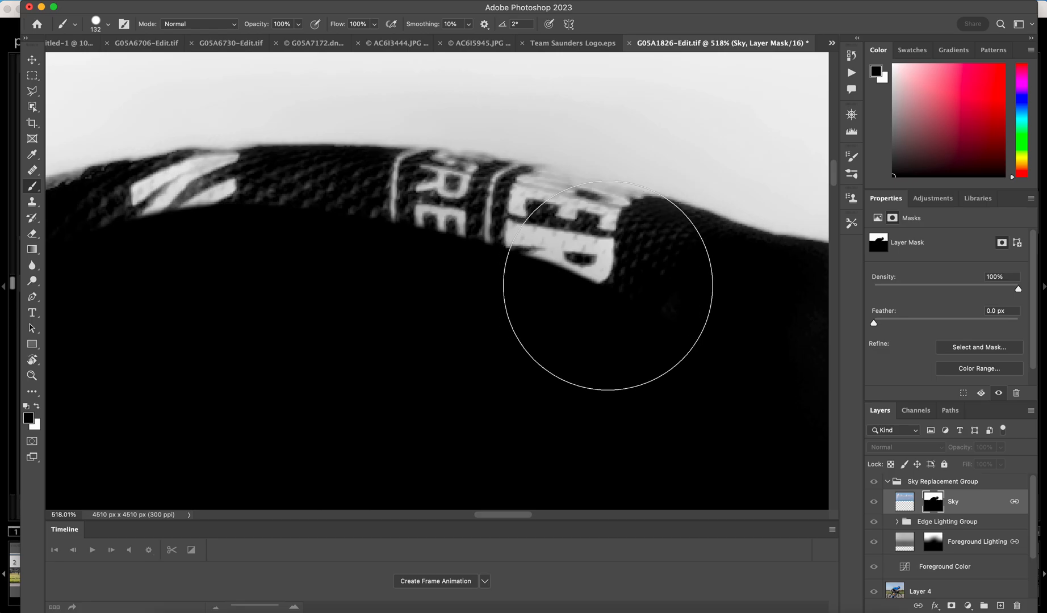
mouse_move(588, 281)
left_mouse_down()
mouse_move(500, 278)
mouse_move(502, 335)
left_mouse_up()
left_click(625, 252)
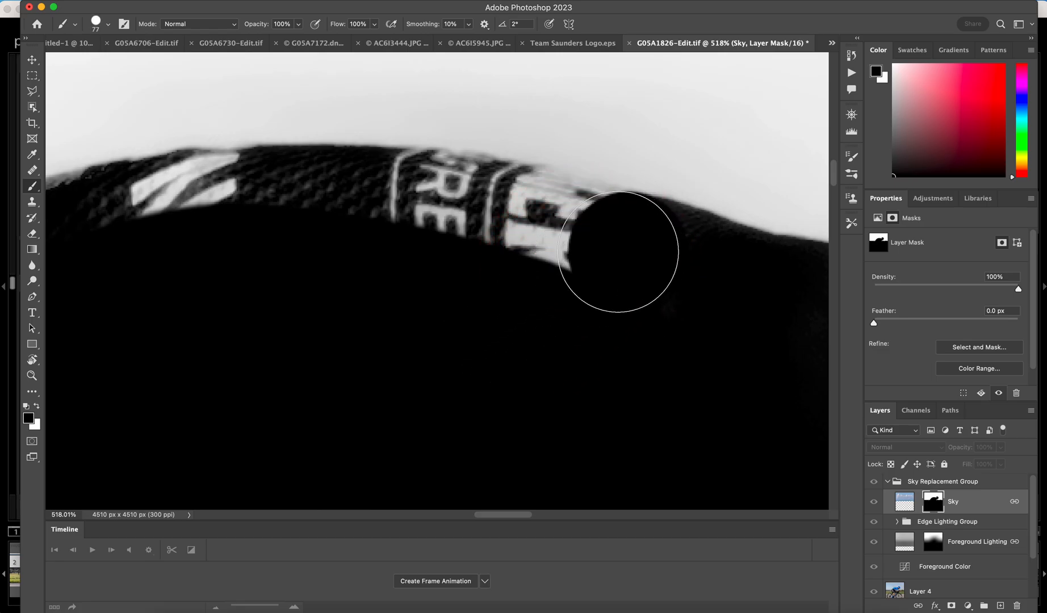
left_click(601, 246)
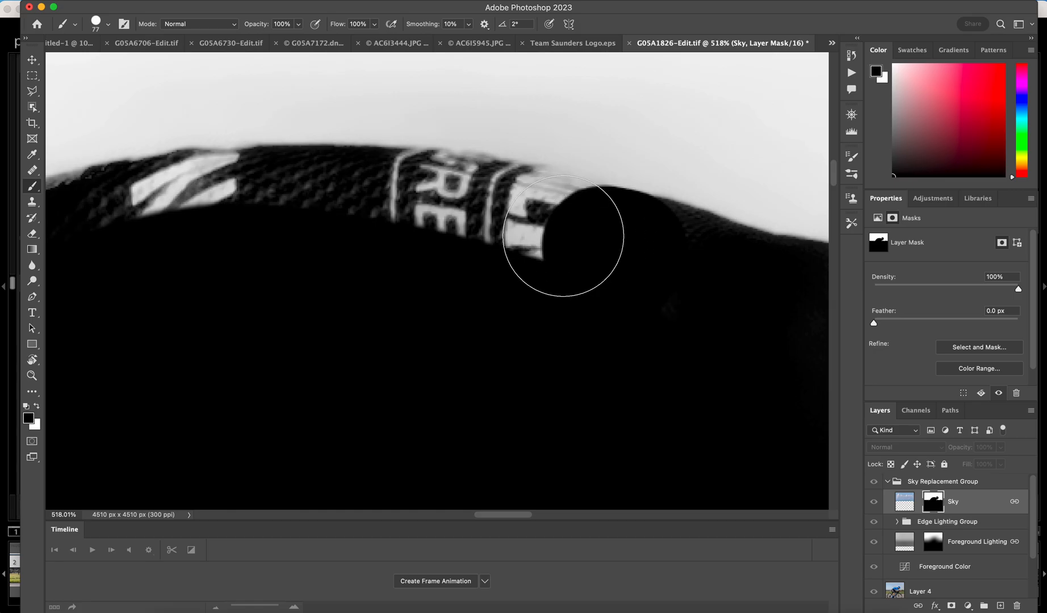
left_click(561, 241)
left_click(529, 227)
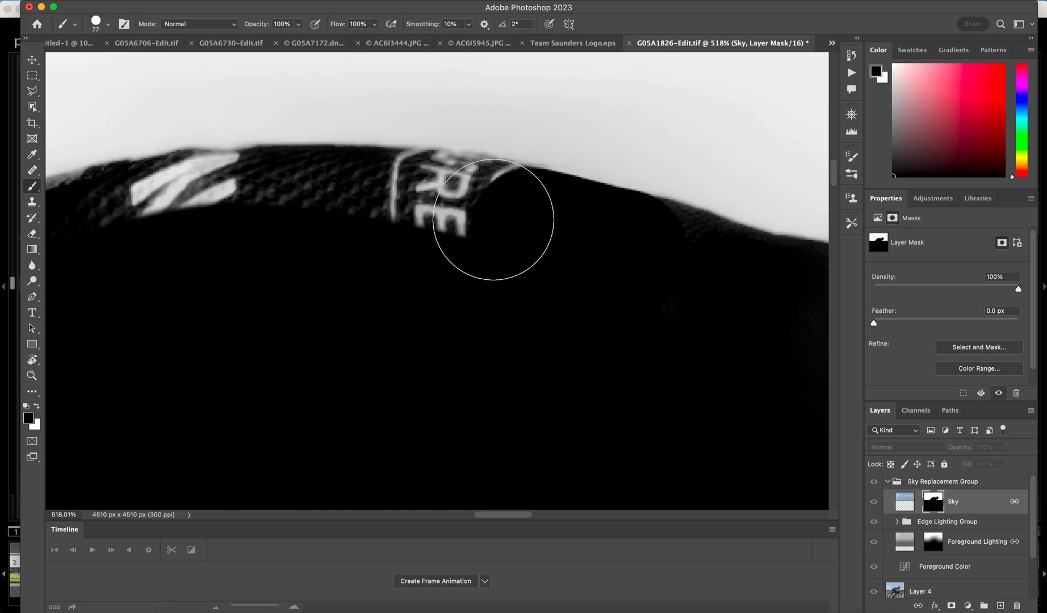
left_click(489, 225)
left_click(454, 213)
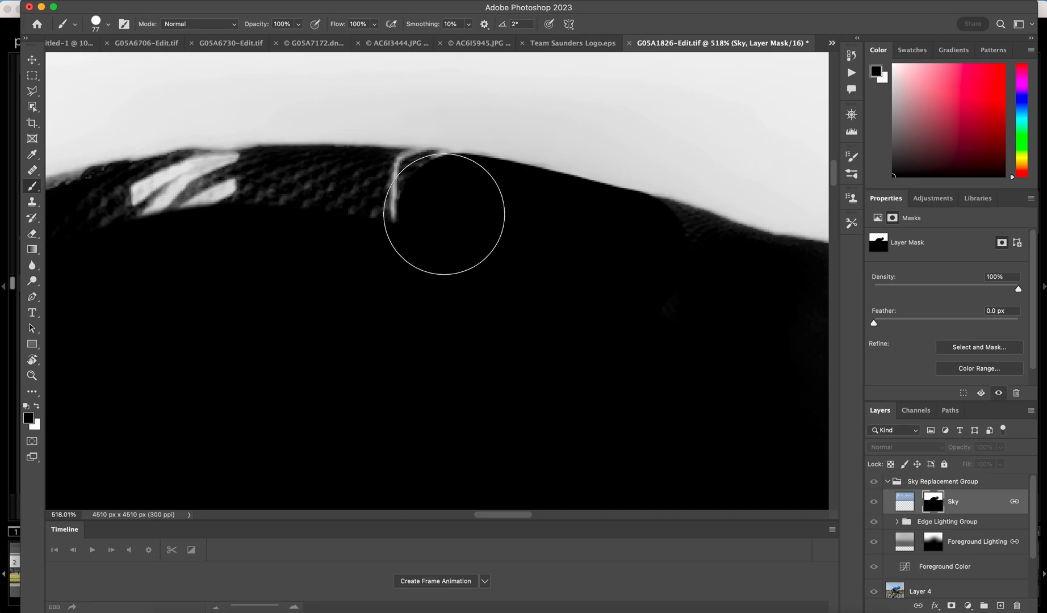
left_click(422, 210)
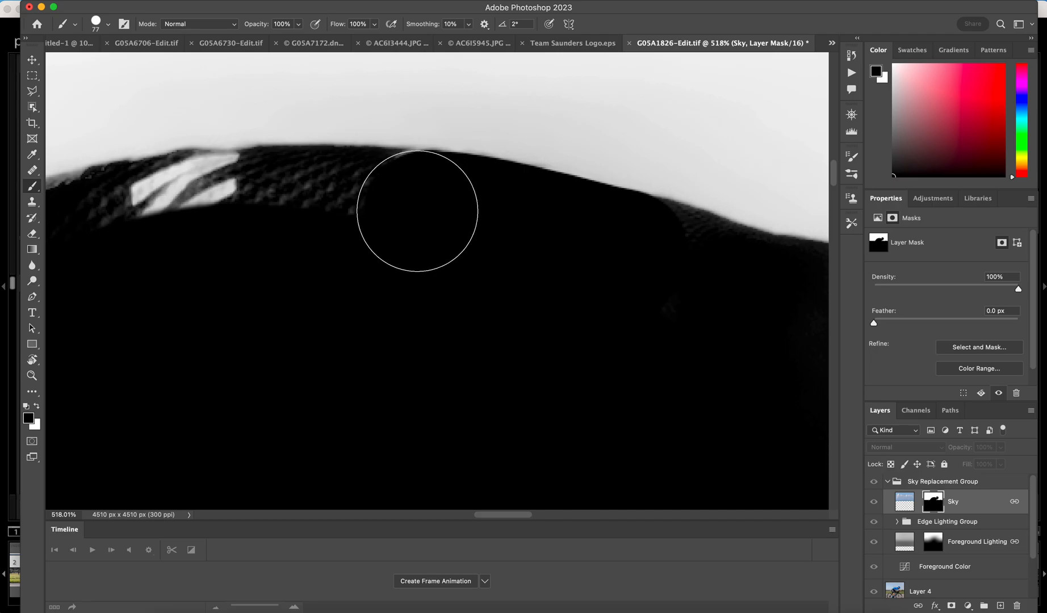
Step: Continue the black edge strokes over the textured jersey fabric and the remaining white letter on the upper back
left_click(367, 209)
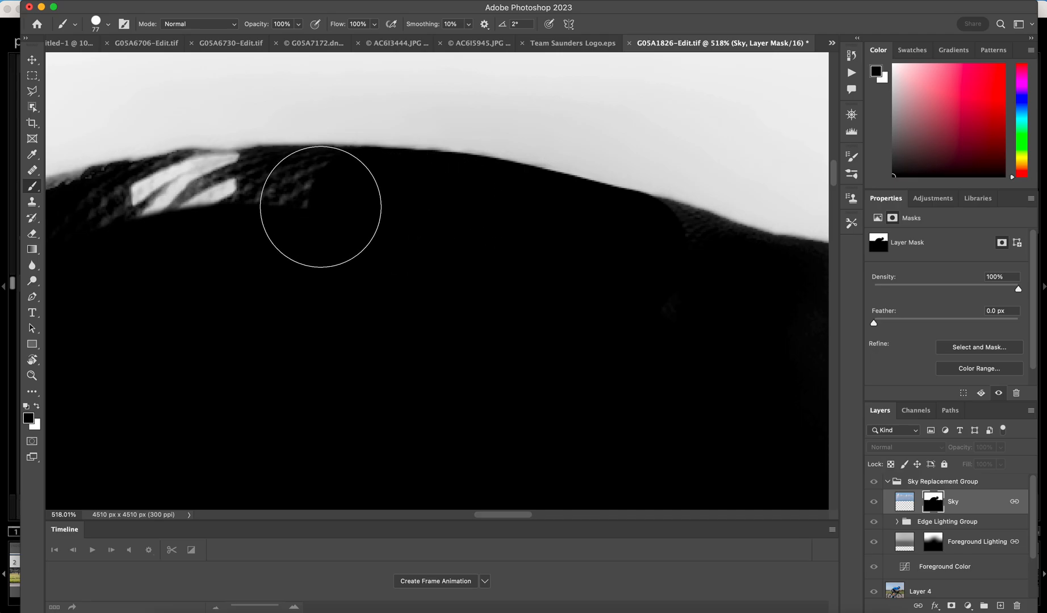
left_click(307, 206)
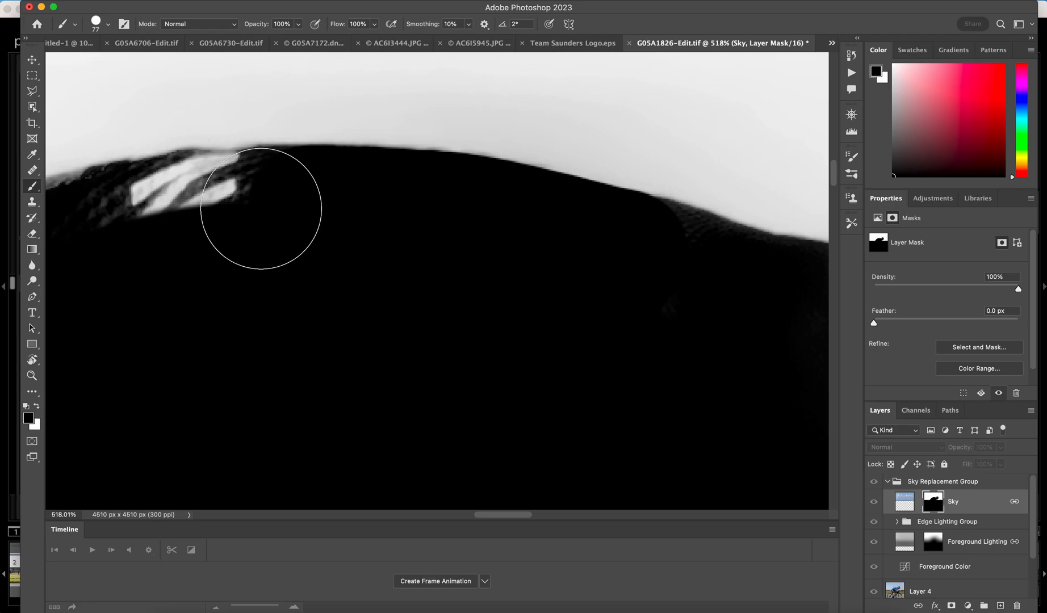
left_click(259, 210)
left_click(223, 211)
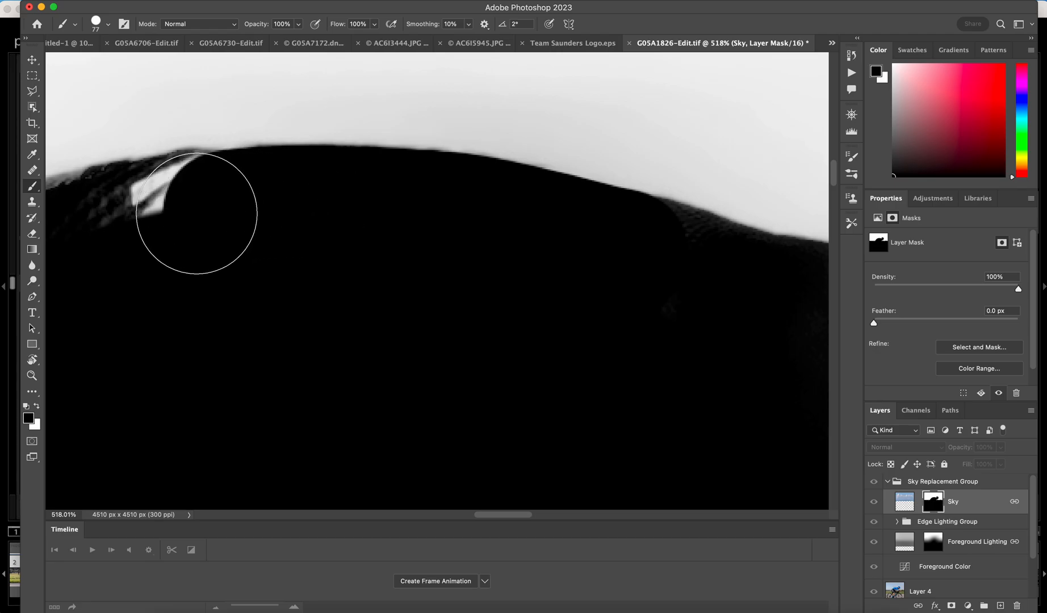
left_click(193, 216)
left_click(167, 220)
left_click(130, 222)
Step: Paint black over the textured fabric beyond the lettering, along the middle of the back's outline
scroll(146, 225, "left", 3)
scroll(149, 221, "left", 5)
scroll(295, 227, "down", 3)
left_click(315, 165)
mouse_move(281, 177)
left_mouse_down()
mouse_move(173, 218)
mouse_move(166, 210)
mouse_move(126, 233)
left_mouse_up()
Step: Paint black over the web-like jersey pattern along the back's outline, working from mid-back towards the lower back
scroll(197, 228, "left", 2)
scroll(197, 228, "down", 1)
scroll(199, 228, "left", 3)
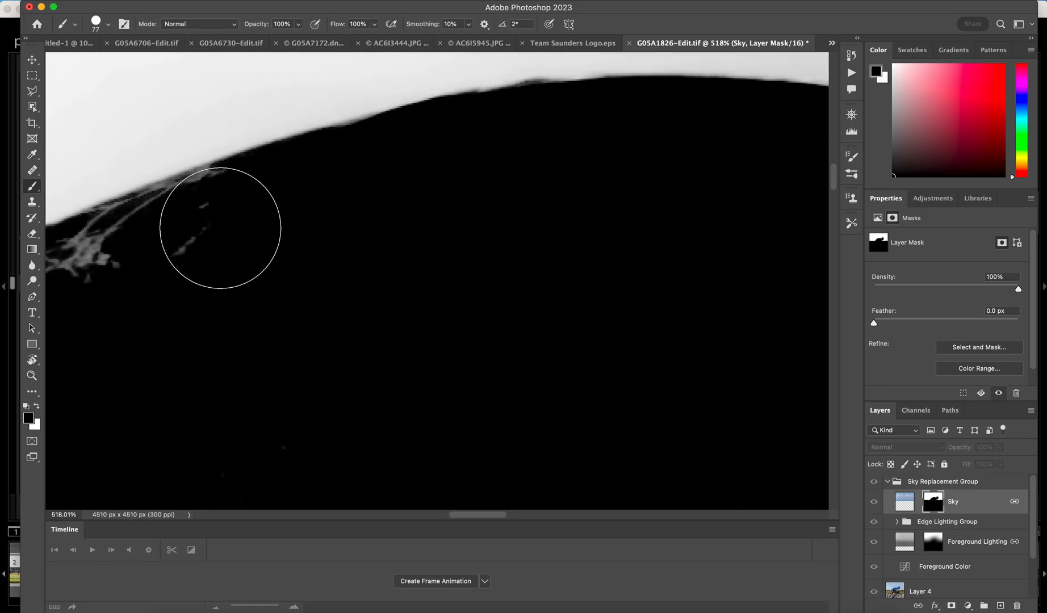
scroll(222, 227, "left", 1)
mouse_move(250, 223)
left_mouse_down()
mouse_move(117, 276)
mouse_move(135, 283)
left_mouse_up()
scroll(170, 284, "left", 4)
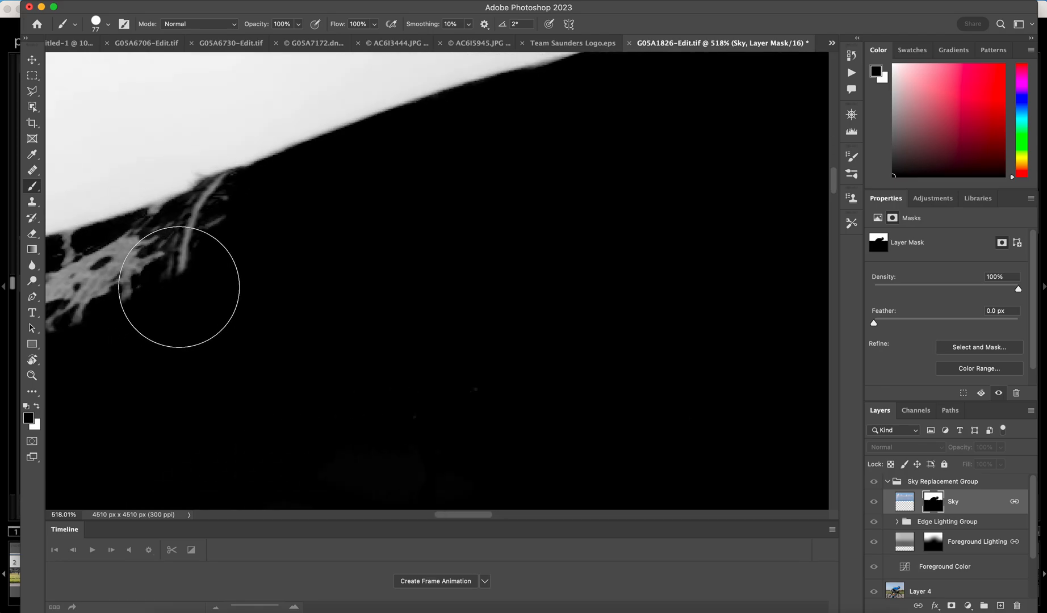
left_click_drag(238, 237, 125, 283)
scroll(144, 285, "down", 1)
scroll(175, 284, "left", 3)
Step: Try a straight black Brush stroke across the open sky above the cyclist's back, and undo it
scroll(260, 288, "down", 8)
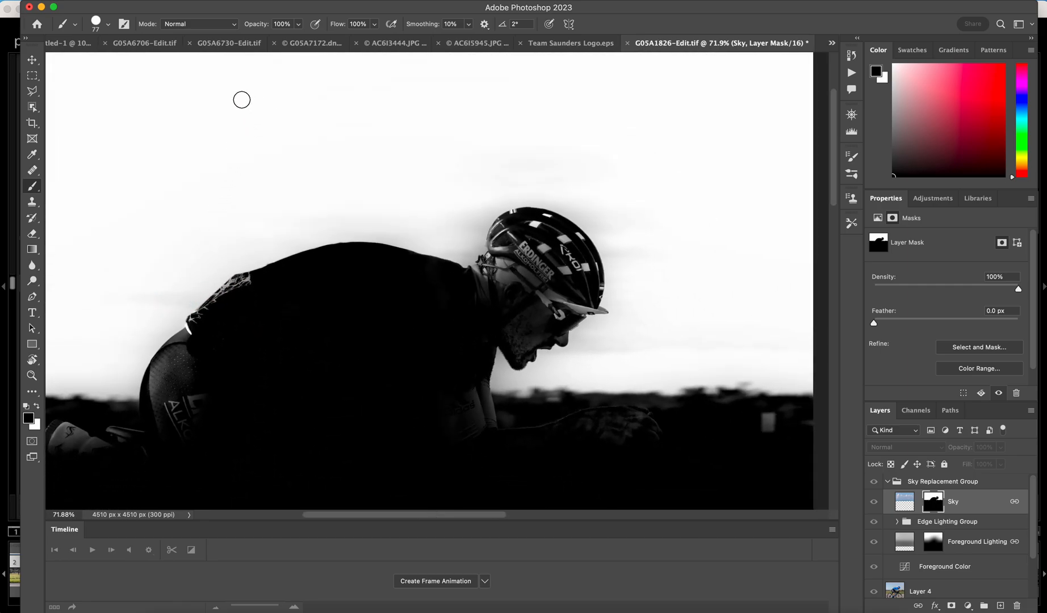
left_click(248, 187, "shift")
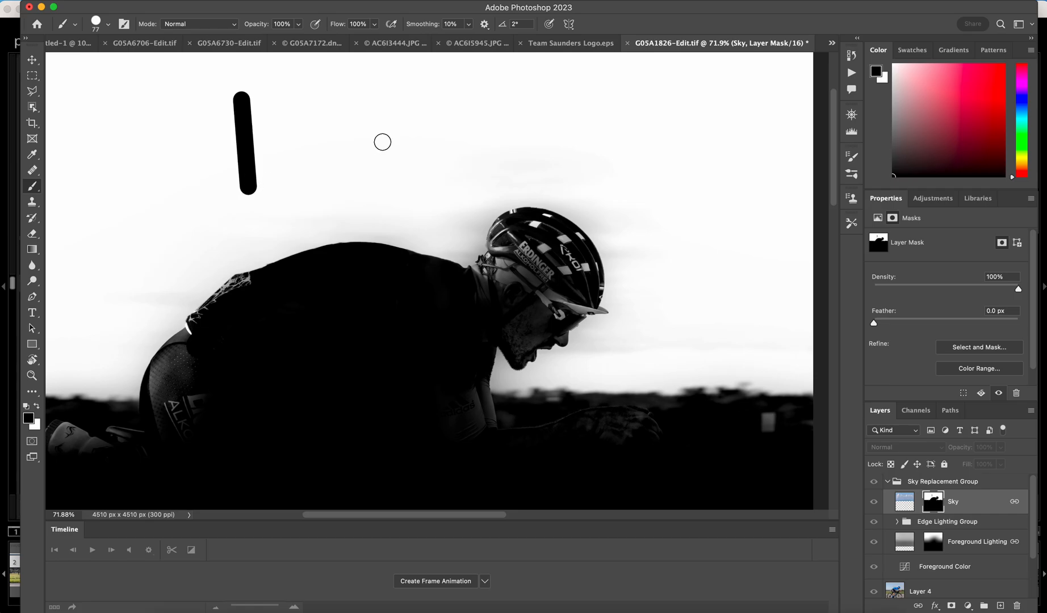
key("super+z")
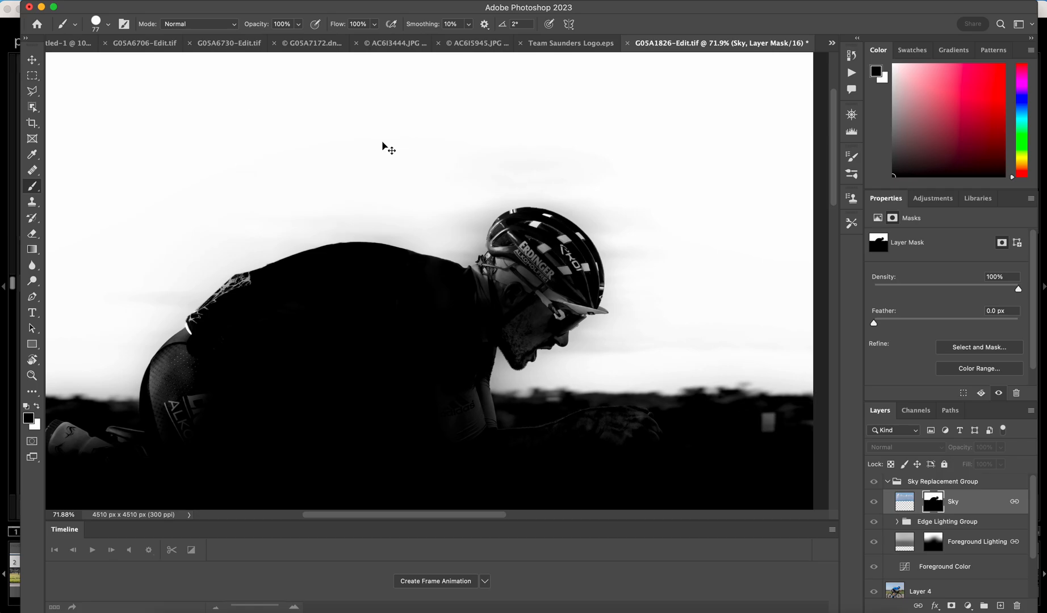
Step: Paint black over the remaining web-like pattern along the lower back's outline, down to the jersey's hem
left_click_drag(249, 292, 328, 338)
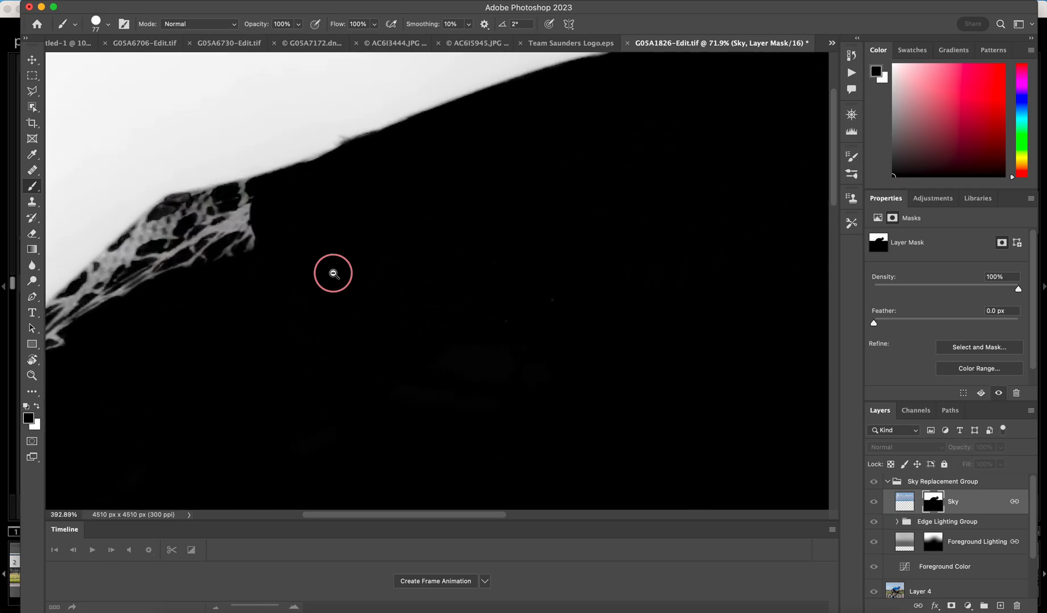
mouse_move(250, 226)
left_mouse_down()
mouse_move(199, 226)
mouse_move(201, 239)
mouse_move(168, 266)
left_mouse_up()
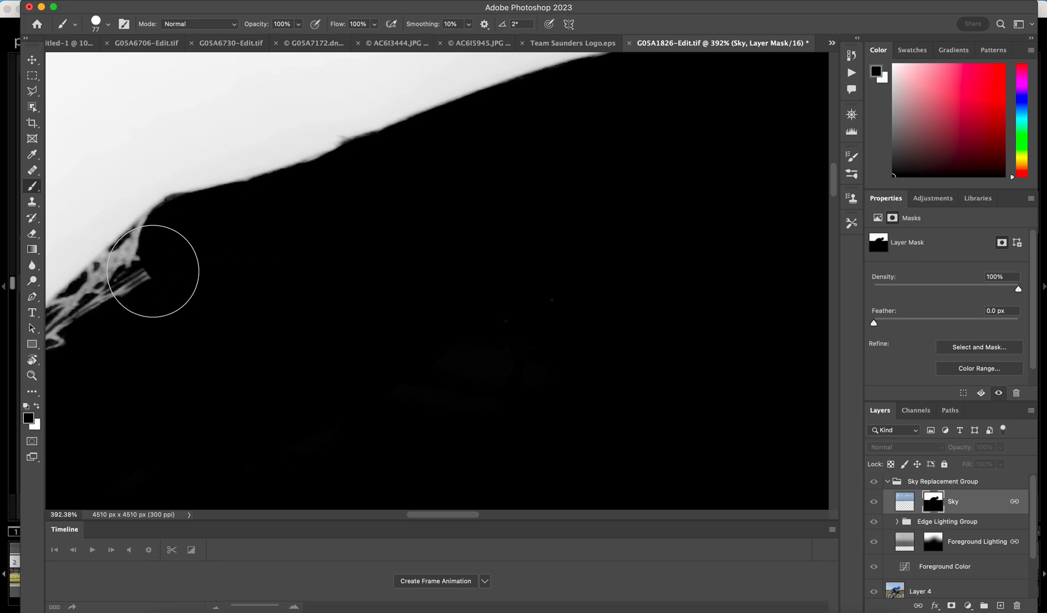
left_click(154, 271, "shift")
scroll(238, 268, "left", 5)
scroll(242, 267, "left", 3)
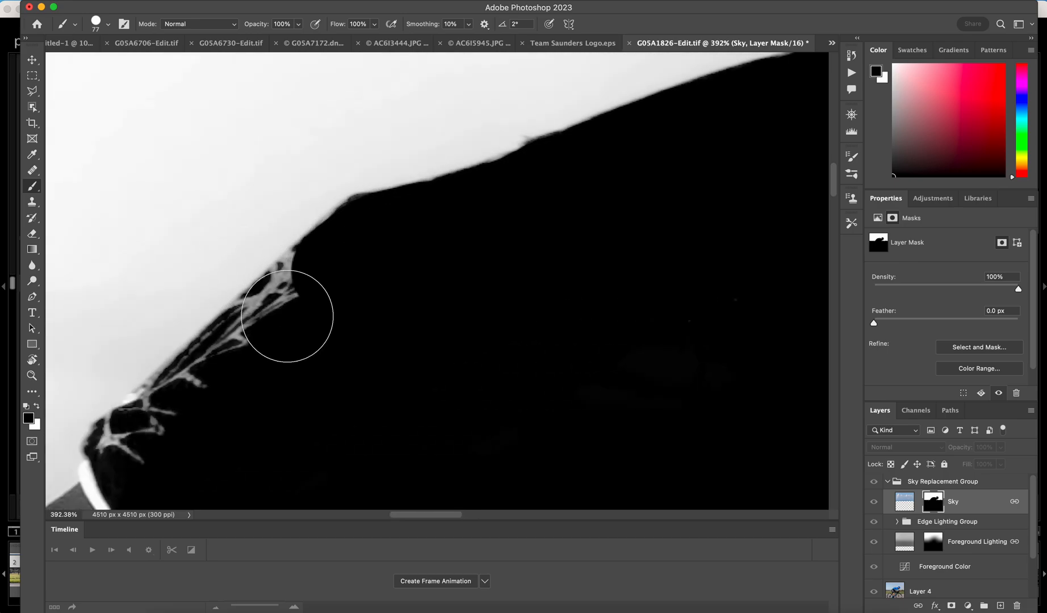
left_click(280, 320, "shift")
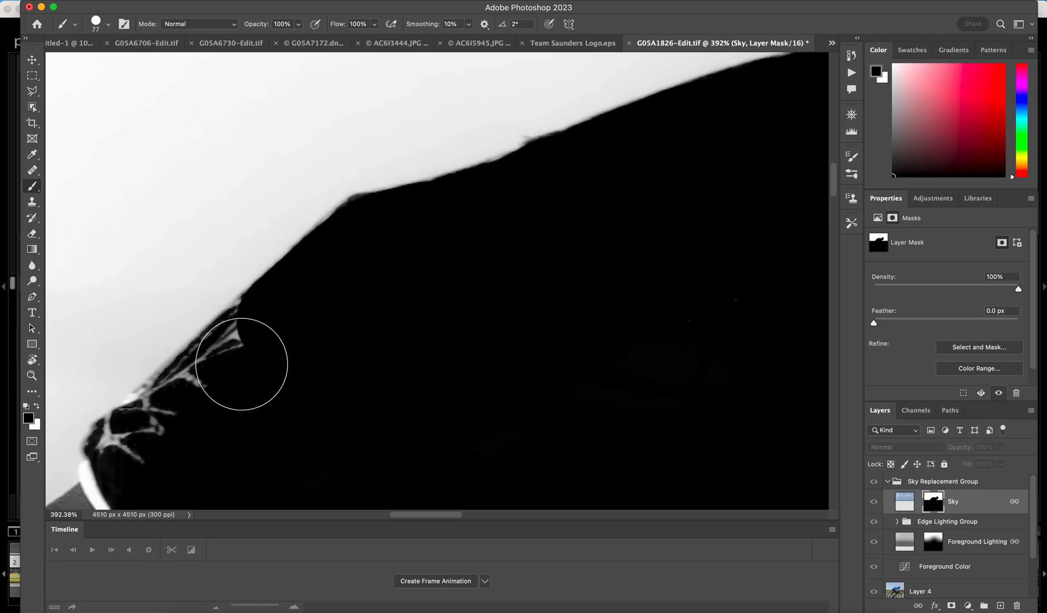
left_click(235, 364, "shift")
mouse_move(210, 389)
left_mouse_down()
mouse_move(176, 428)
mouse_move(140, 444)
left_mouse_up()
Step: Paint black over the rear and upper shell of the helmet in the Sky mask, keeping inside its outline
scroll(417, 388, "right", 5)
scroll(411, 389, "right", 15)
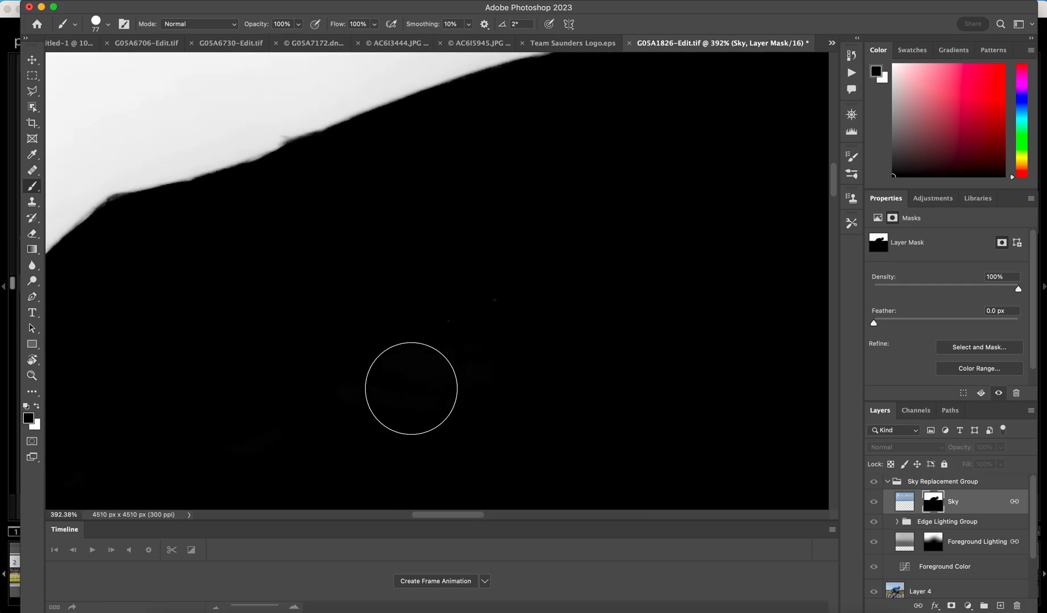
scroll(393, 385, "right", 10)
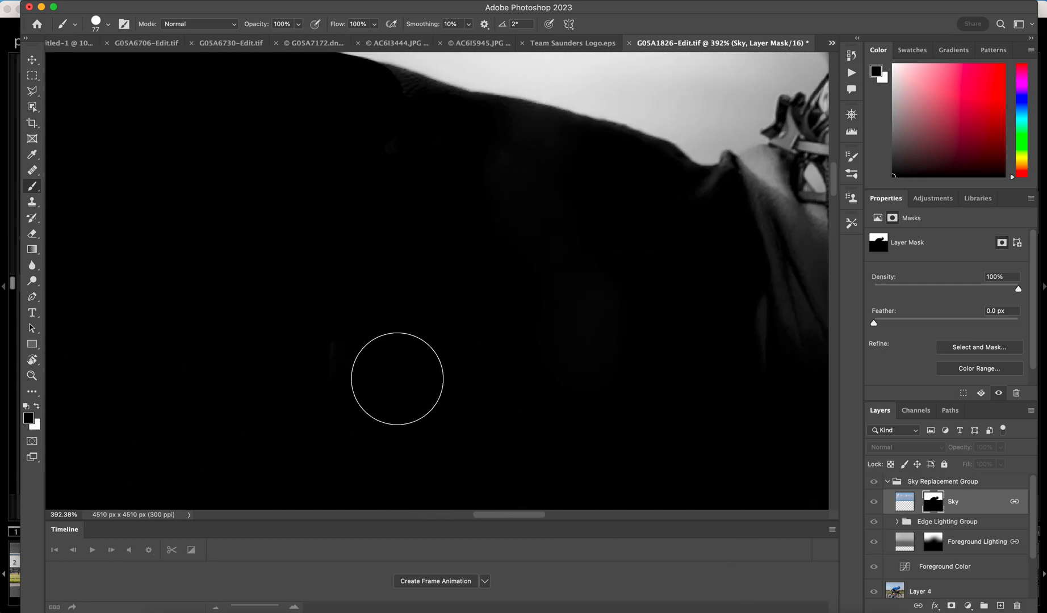
scroll(378, 375, "up", 5)
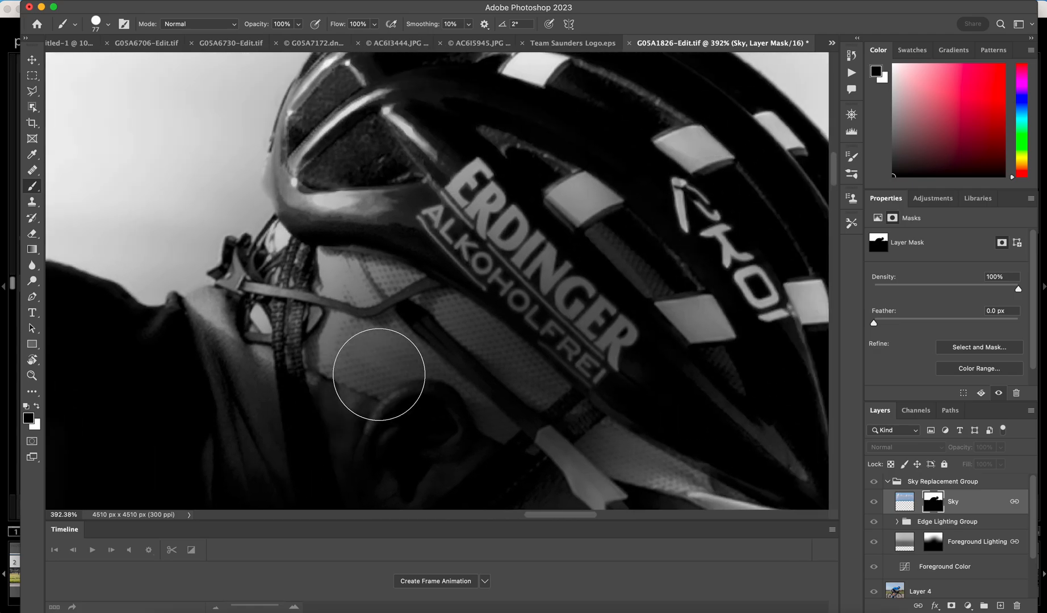
mouse_move(324, 254)
left_mouse_down()
mouse_move(309, 238)
mouse_move(340, 170)
mouse_move(423, 98)
mouse_move(359, 139)
mouse_move(404, 140)
mouse_move(355, 164)
mouse_move(367, 245)
mouse_move(351, 262)
mouse_move(420, 269)
left_mouse_up()
key("super+space")
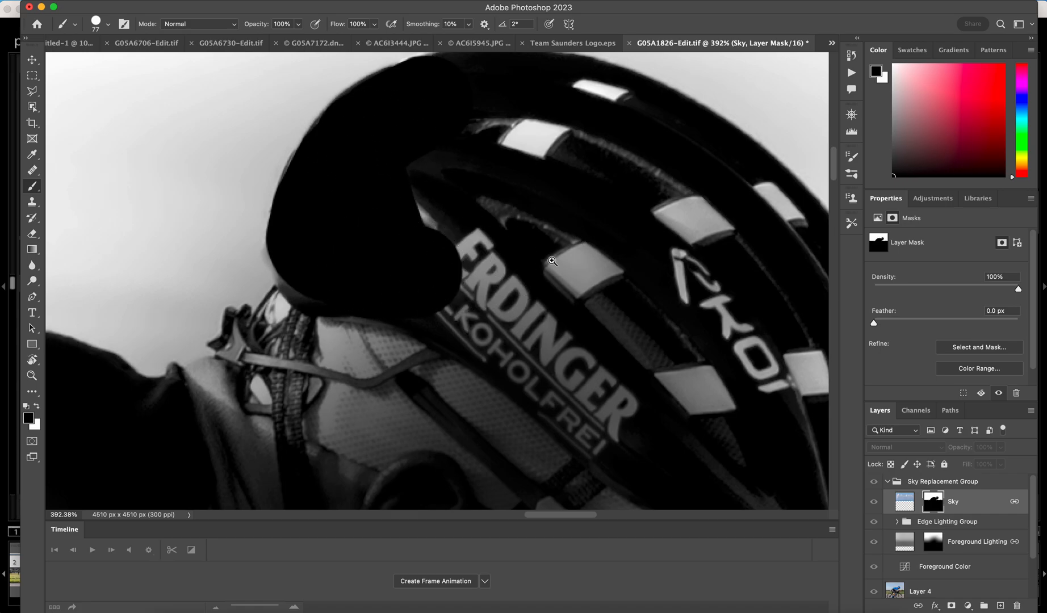
left_click_drag(552, 260, 498, 261)
left_click_drag(612, 276, 661, 275)
mouse_move(484, 120)
left_mouse_down()
mouse_move(541, 132)
mouse_move(375, 145)
mouse_move(356, 234)
mouse_move(423, 218)
mouse_move(517, 231)
mouse_move(431, 223)
mouse_move(590, 210)
mouse_move(656, 233)
mouse_move(587, 182)
mouse_move(627, 200)
mouse_move(662, 245)
mouse_move(729, 382)
mouse_move(639, 204)
left_mouse_up()
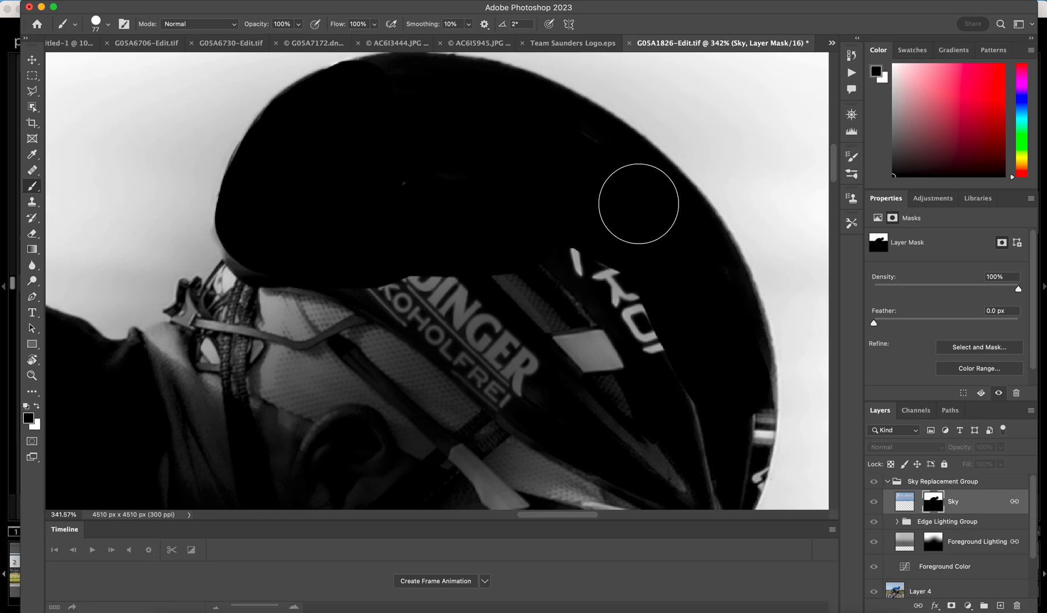
Step: Set the Brush mode to Soft Light and paint black over the helmet's lettering, straps and lower vents
left_click(208, 25)
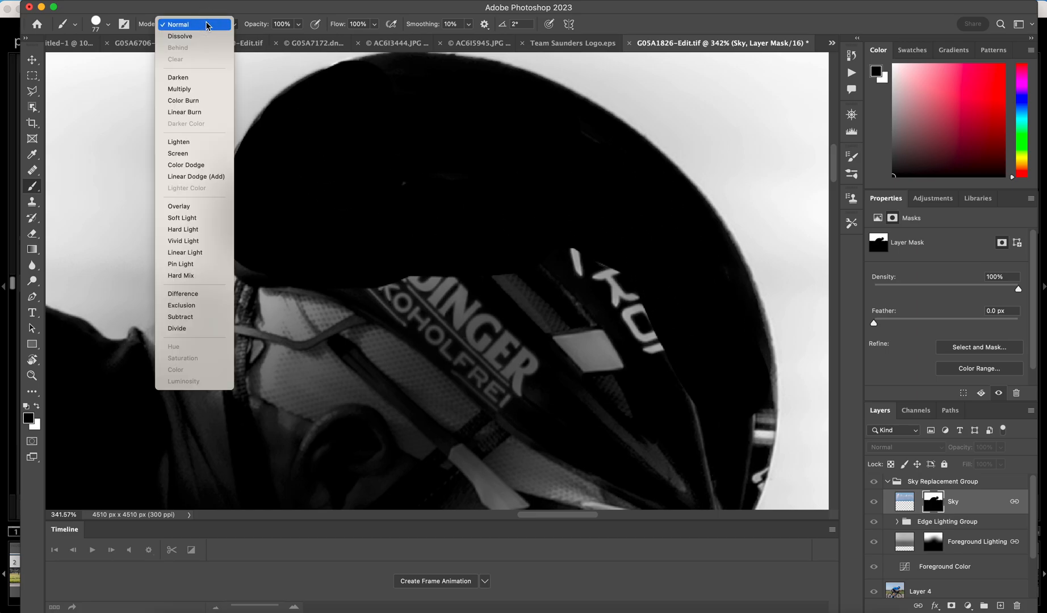
left_click(197, 221)
mouse_move(472, 323)
left_mouse_down()
mouse_move(452, 315)
mouse_move(428, 278)
mouse_move(442, 333)
mouse_move(367, 233)
mouse_move(445, 333)
mouse_move(427, 295)
mouse_move(473, 368)
mouse_move(504, 384)
mouse_move(445, 301)
mouse_move(523, 346)
mouse_move(504, 290)
mouse_move(508, 300)
mouse_move(568, 282)
mouse_move(506, 308)
mouse_move(637, 310)
mouse_move(537, 361)
mouse_move(654, 344)
mouse_move(580, 320)
mouse_move(600, 276)
mouse_move(579, 258)
mouse_move(633, 328)
mouse_move(557, 246)
mouse_move(629, 345)
mouse_move(493, 288)
mouse_move(509, 372)
mouse_move(436, 273)
mouse_move(412, 329)
mouse_move(398, 283)
mouse_move(371, 323)
mouse_move(355, 326)
mouse_move(328, 314)
mouse_move(330, 282)
mouse_move(275, 373)
mouse_move(310, 292)
mouse_move(292, 389)
mouse_move(469, 349)
mouse_move(411, 435)
mouse_move(575, 422)
mouse_move(522, 362)
mouse_move(626, 234)
left_mouse_up()
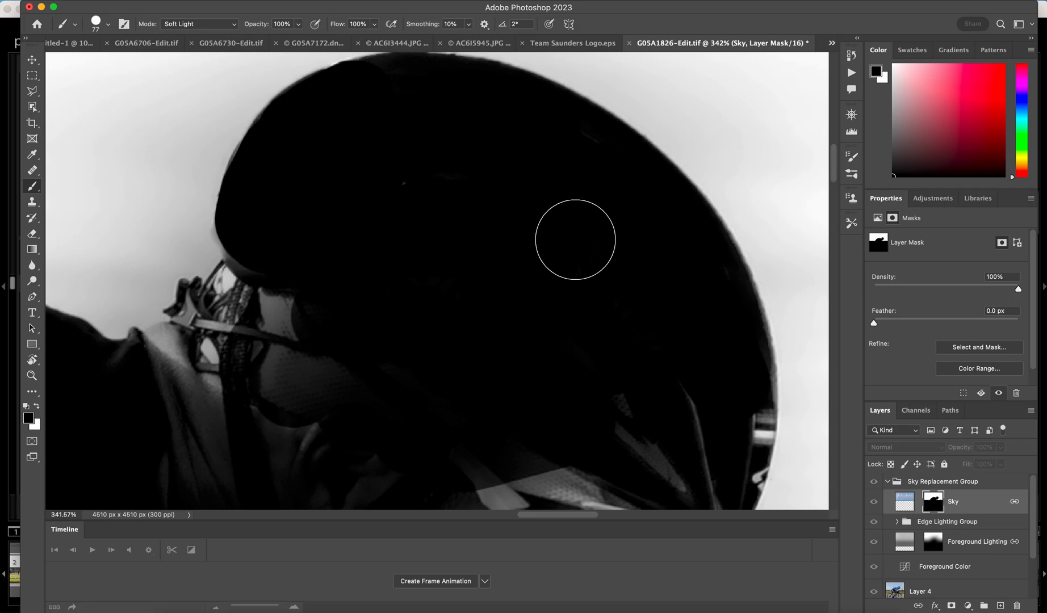
Step: Try a single Soft Light dab across the helmet's upper front edge, and undo it
left_click(697, 191)
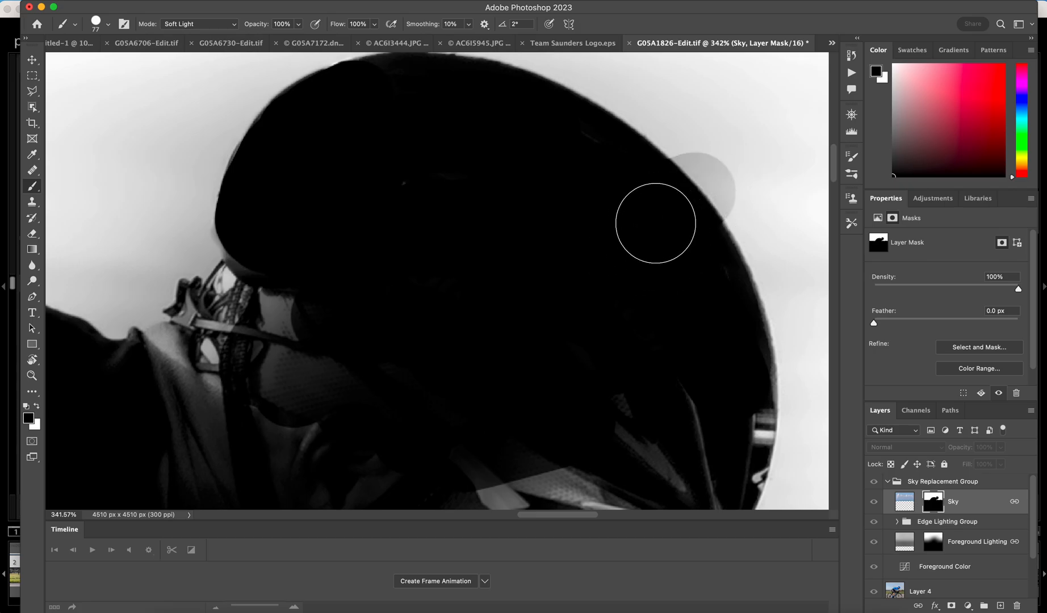
key("super+z")
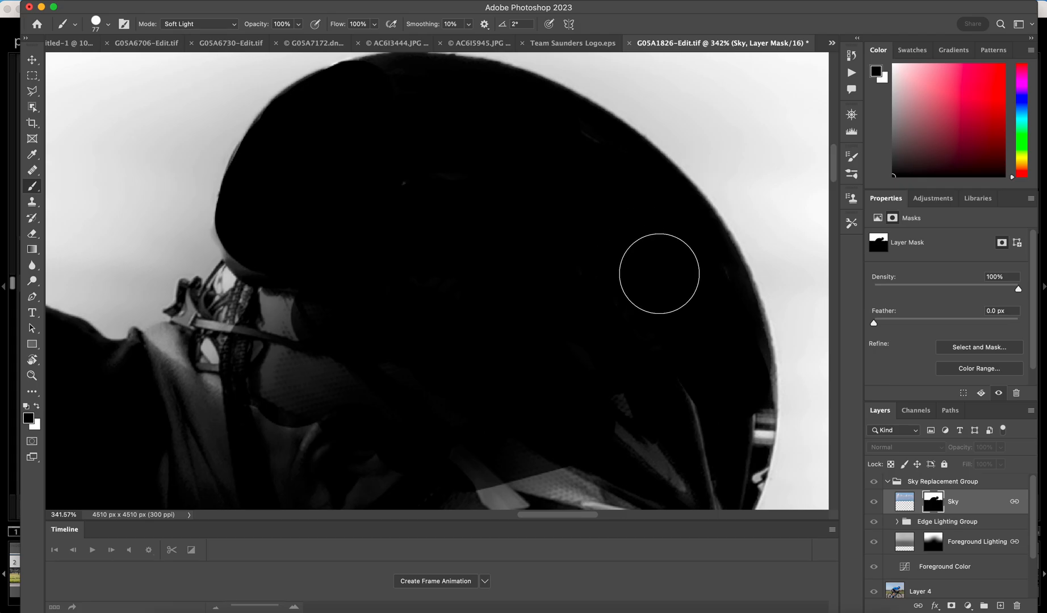
Step: Darken the front of the helmet, the neck and the cheek in the Sky mask with the 77-pixel Soft Light Brush
scroll(659, 272, "down", 5)
mouse_move(648, 288)
left_mouse_down()
mouse_move(689, 293)
mouse_move(712, 237)
mouse_move(715, 268)
mouse_move(719, 244)
mouse_move(709, 295)
mouse_move(720, 257)
mouse_move(678, 322)
mouse_move(633, 323)
mouse_move(644, 305)
mouse_move(521, 307)
mouse_move(496, 323)
mouse_move(536, 343)
mouse_move(550, 336)
mouse_move(544, 378)
mouse_move(573, 337)
mouse_move(561, 314)
mouse_move(481, 345)
mouse_move(530, 282)
mouse_move(466, 277)
mouse_move(451, 253)
mouse_move(380, 250)
mouse_move(333, 201)
mouse_move(295, 217)
mouse_move(267, 197)
mouse_move(281, 162)
mouse_move(275, 148)
mouse_move(263, 160)
mouse_move(266, 124)
mouse_move(230, 154)
mouse_move(237, 116)
mouse_move(224, 145)
mouse_move(236, 115)
mouse_move(195, 190)
mouse_move(206, 177)
mouse_move(149, 202)
mouse_move(163, 198)
mouse_move(157, 188)
mouse_move(163, 232)
mouse_move(235, 259)
mouse_move(142, 288)
mouse_move(336, 260)
mouse_move(346, 297)
mouse_move(327, 328)
left_mouse_up()
scroll(536, 243, "down", 5)
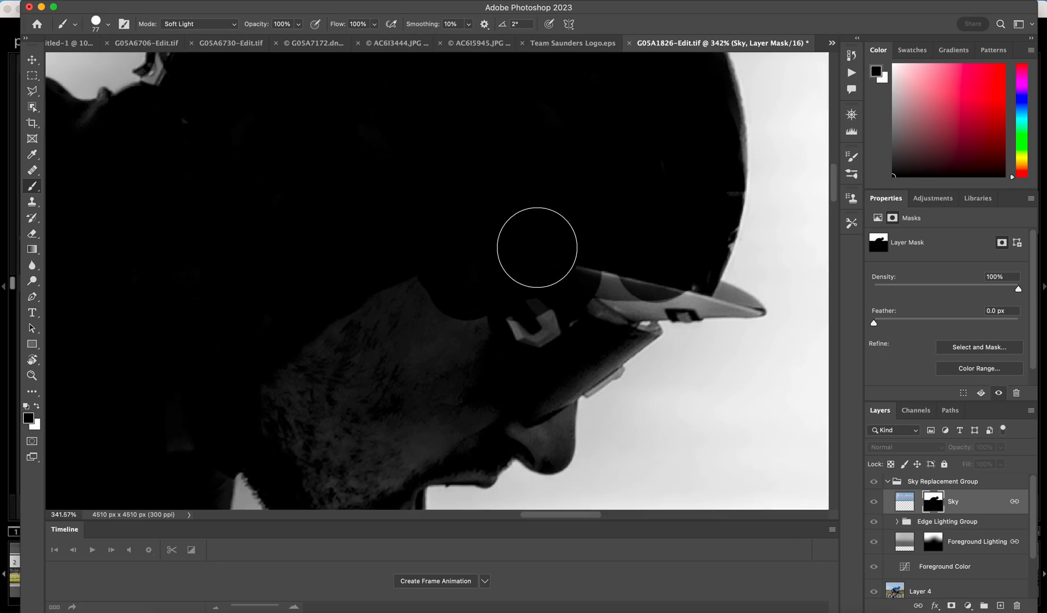
scroll(536, 246, "up", 3)
mouse_move(502, 175)
left_mouse_down()
mouse_move(327, 262)
mouse_move(317, 302)
mouse_move(450, 228)
mouse_move(281, 357)
mouse_move(294, 297)
mouse_move(317, 416)
mouse_move(369, 351)
mouse_move(333, 409)
mouse_move(463, 302)
mouse_move(399, 341)
mouse_move(580, 201)
mouse_move(635, 190)
mouse_move(567, 219)
mouse_move(510, 223)
mouse_move(493, 244)
mouse_move(572, 187)
left_mouse_up()
scroll(356, 233, "down", 3)
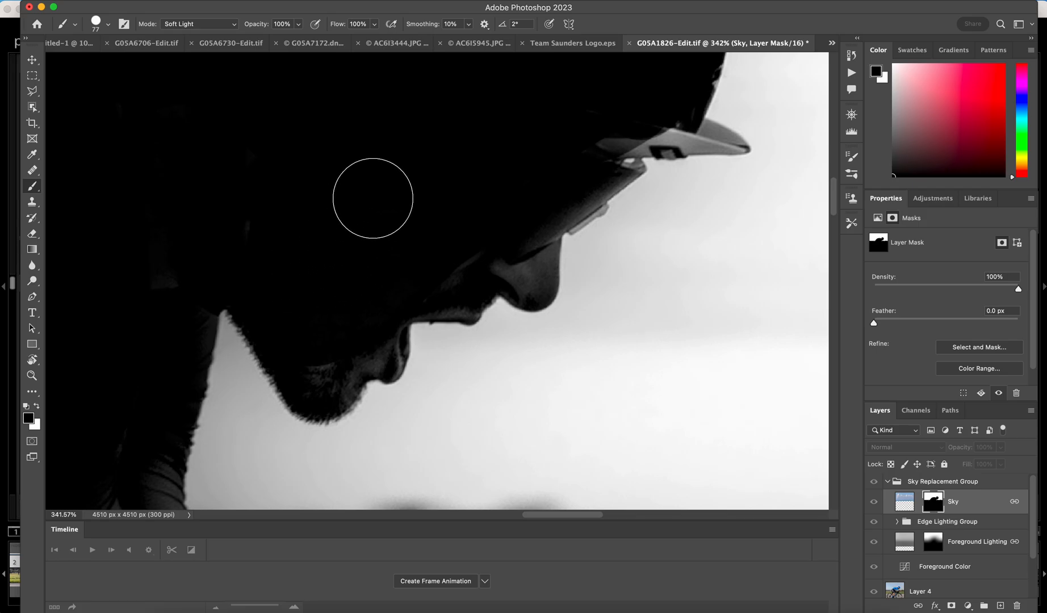
Step: Darken the nose and sunglasses with a 55-pixel Soft Light Brush, and the helmet's peak with a 12-pixel one
left_click_drag(380, 196, 355, 196)
left_click_drag(441, 201, 475, 193)
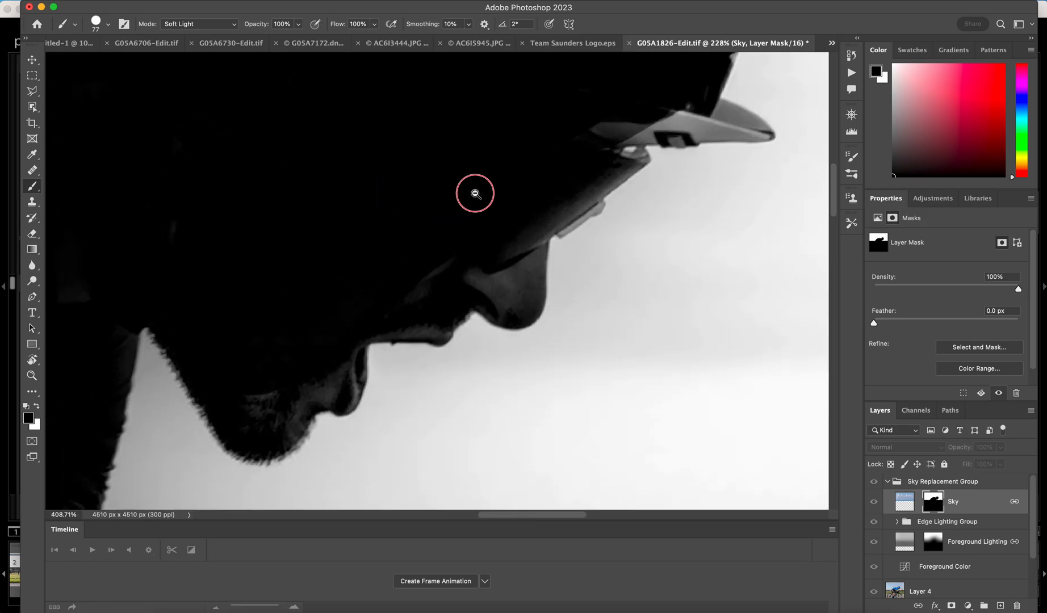
left_click_drag(485, 241, 467, 241)
mouse_move(510, 289)
left_mouse_down()
mouse_move(512, 230)
mouse_move(475, 255)
mouse_move(552, 188)
left_mouse_up()
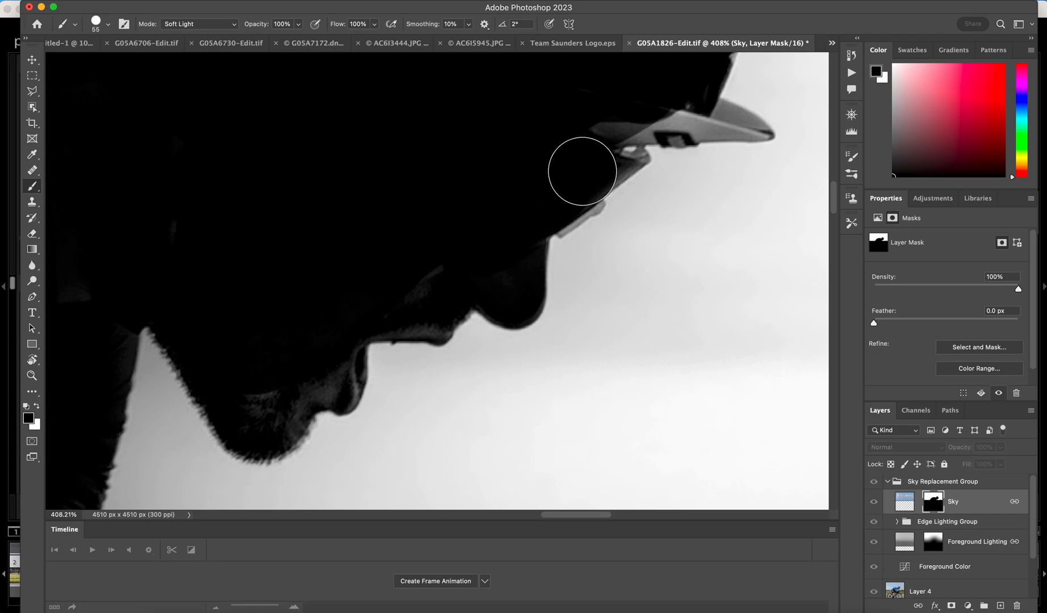
left_click_drag(585, 161, 557, 161)
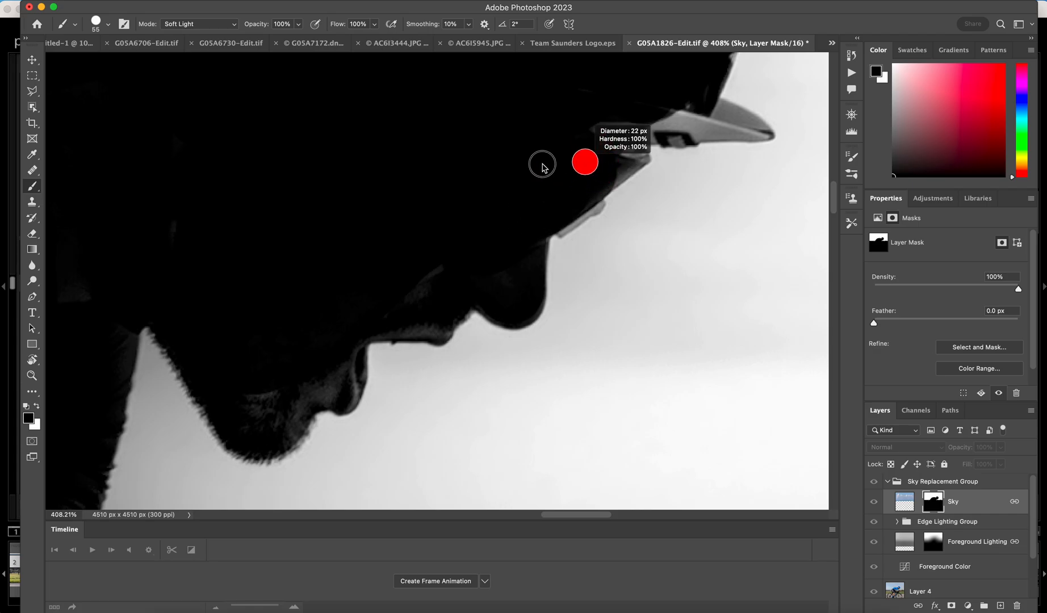
mouse_move(613, 126)
left_mouse_down()
mouse_move(741, 110)
mouse_move(715, 111)
mouse_move(714, 125)
left_mouse_up()
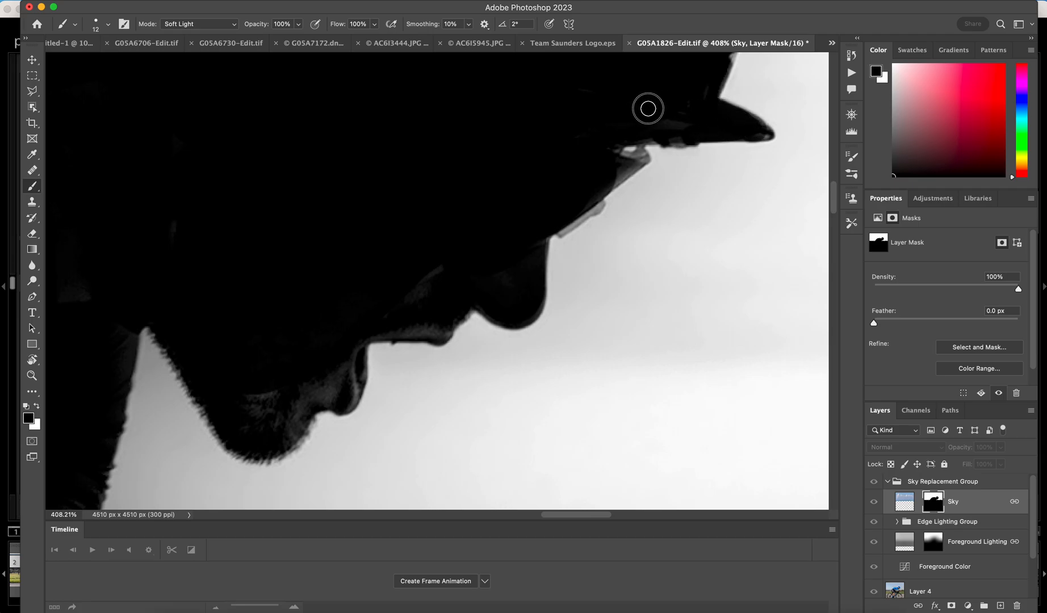
Step: Finish darkening the helmet's peak with the 12-pixel Soft Light Brush, and blacken the shorts' texture and lettering with a 96-pixel one
left_click_drag(669, 108, 580, 111)
left_click_drag(463, 155, 366, 136)
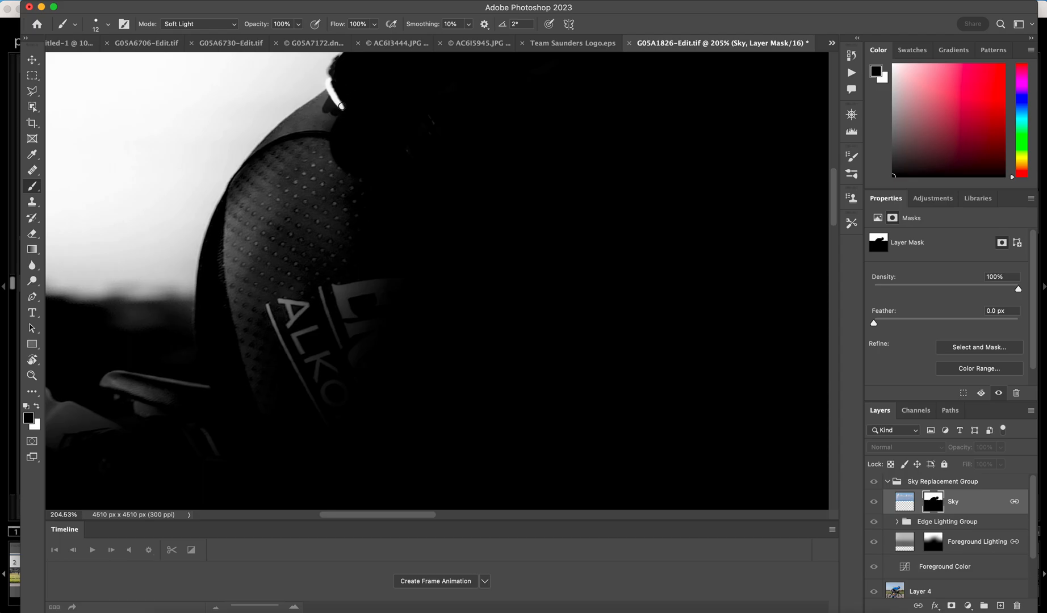
left_click_drag(316, 173, 359, 156)
mouse_move(337, 117)
left_mouse_down()
mouse_move(267, 183)
mouse_move(250, 233)
mouse_move(259, 346)
mouse_move(304, 280)
mouse_move(273, 339)
mouse_move(301, 323)
mouse_move(292, 342)
mouse_move(250, 298)
mouse_move(239, 251)
mouse_move(301, 256)
mouse_move(278, 319)
mouse_move(320, 169)
mouse_move(340, 182)
mouse_move(310, 352)
mouse_move(331, 358)
mouse_move(378, 263)
mouse_move(342, 393)
left_mouse_up()
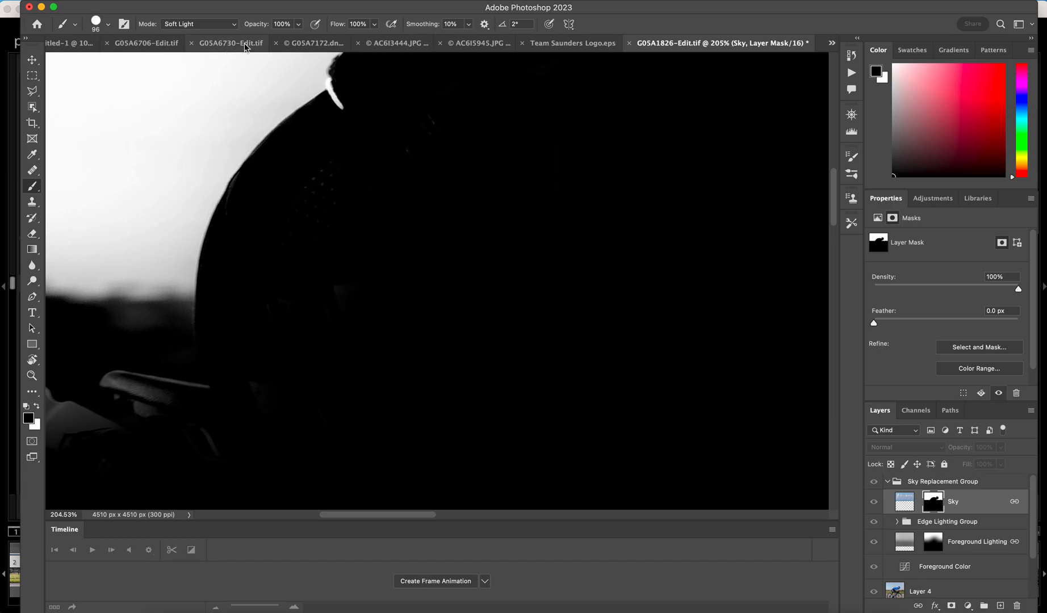
Step: Set the Brush mode to Normal and paint black over the white jersey hem and the shorts' remaining specks with a 28-pixel Brush
left_click(203, 30)
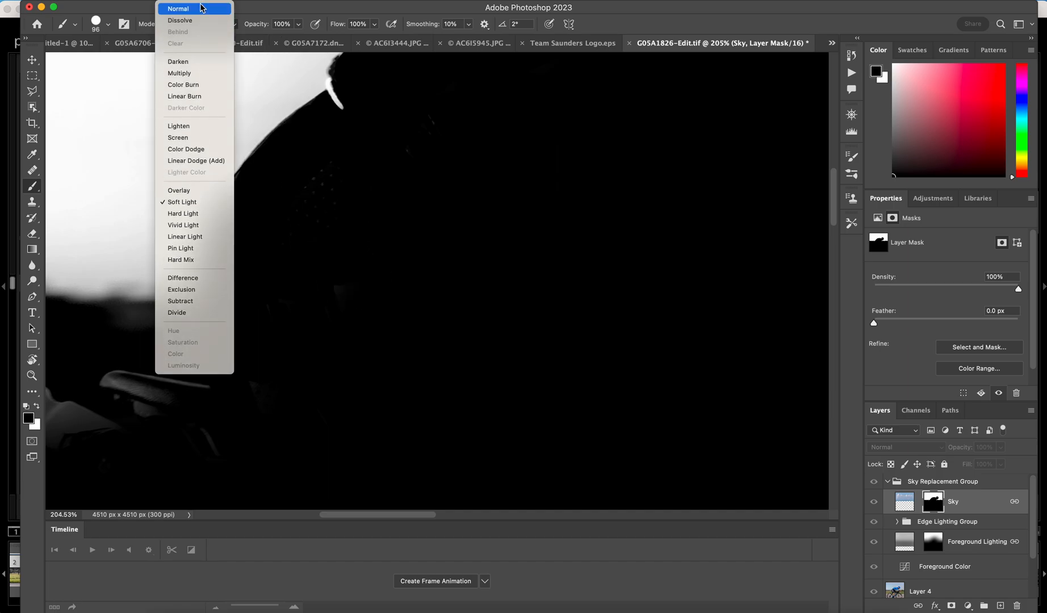
left_click(203, 8)
left_click_drag(369, 87, 334, 85)
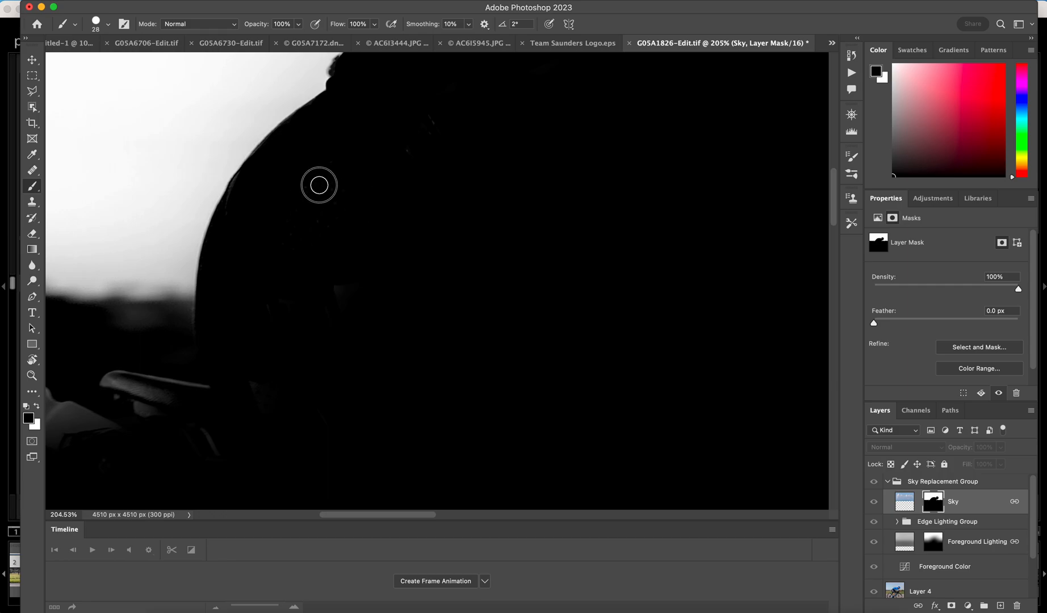
left_click_drag(405, 188, 291, 198)
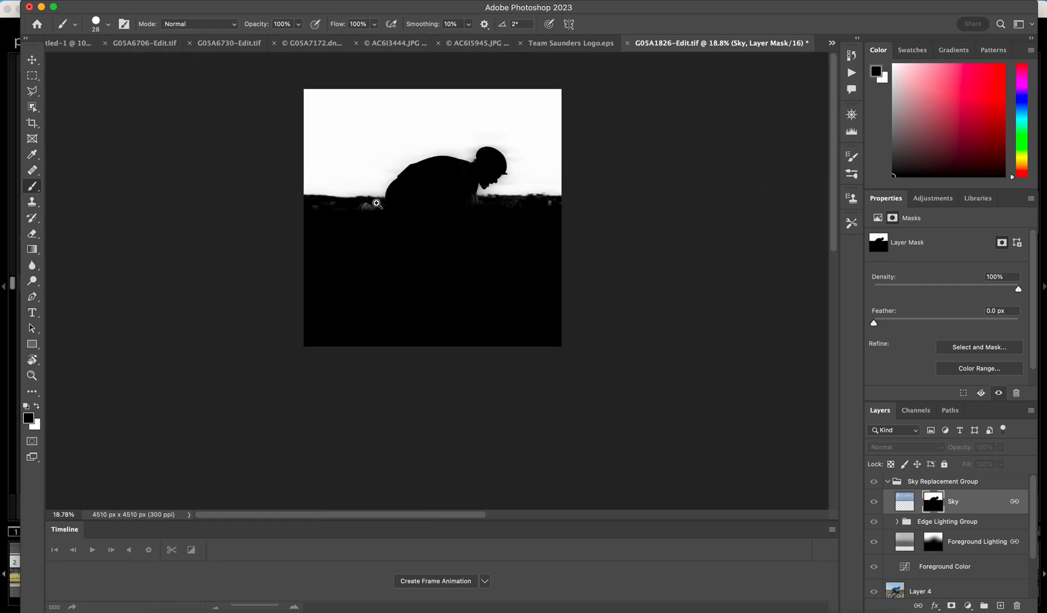
Step: Paint black over the bottle behind the saddle and the rider's forearm and hands in the Sky mask with a 265-pixel Brush
mouse_move(448, 204)
left_mouse_down()
mouse_move(495, 203)
mouse_move(355, 210)
left_mouse_up()
mouse_move(228, 267)
left_mouse_down()
mouse_move(270, 262)
mouse_move(252, 77)
mouse_move(275, 209)
left_mouse_up()
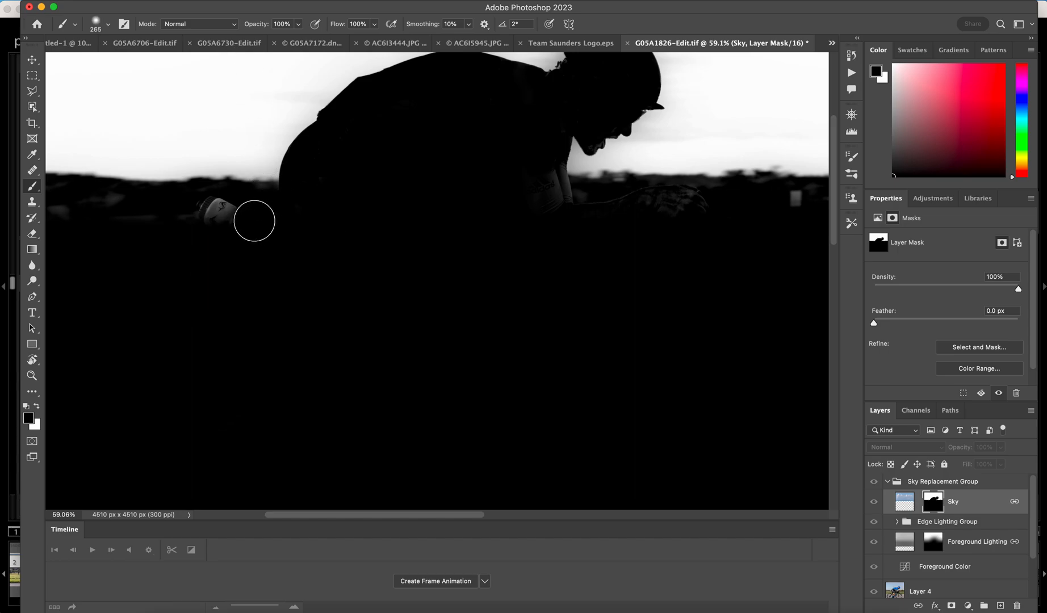
left_click_drag(614, 219, 696, 211)
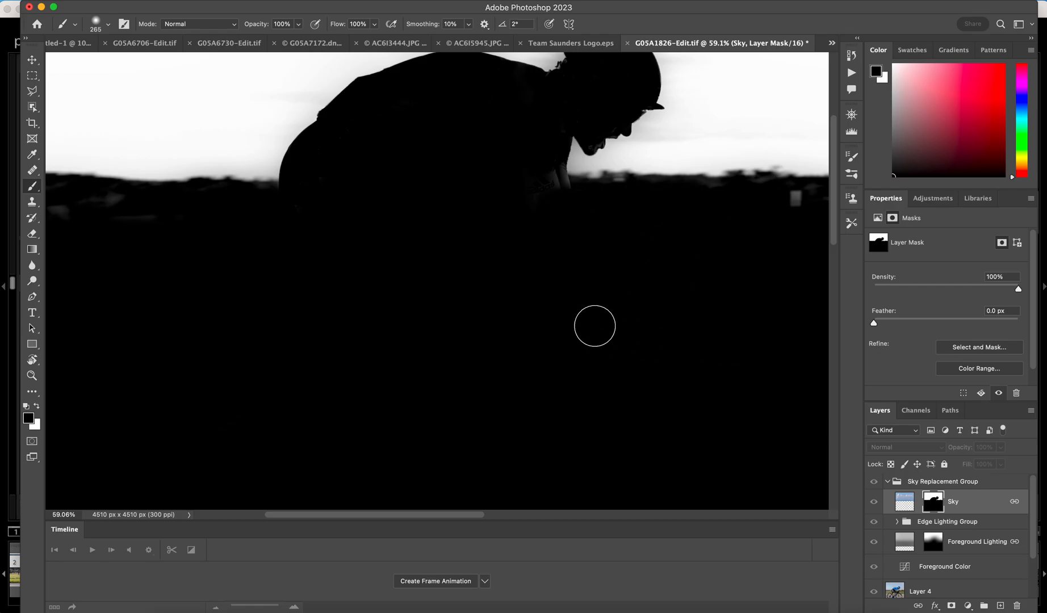
left_click_drag(594, 325, 532, 325)
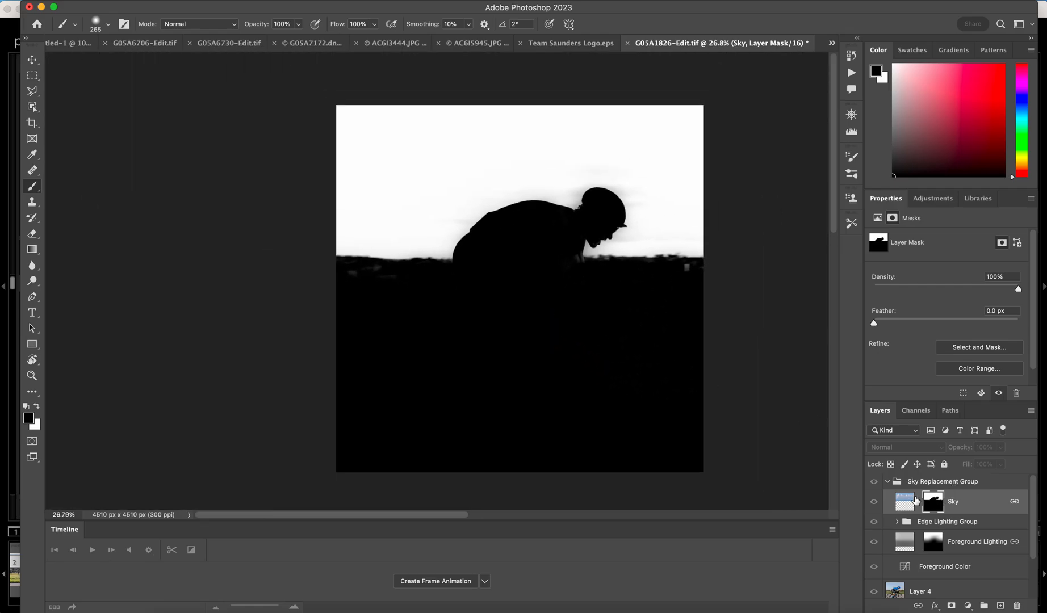
Step: Compare the photo with and without the Sky Replacement Group, and examine the rider's edges against the new sky
left_click(874, 481)
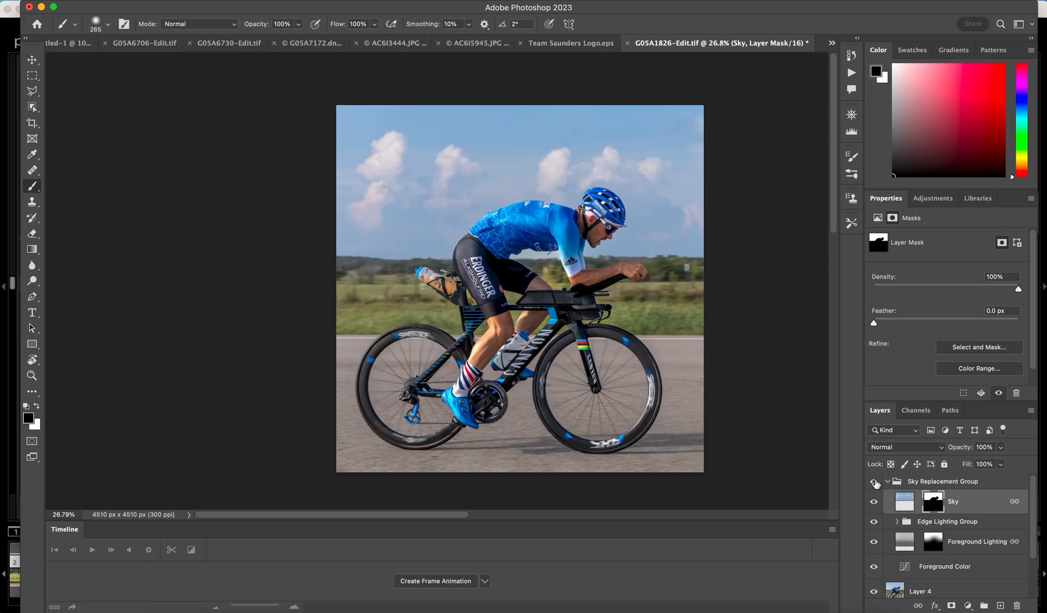
left_click(874, 482)
left_click(874, 482)
left_click(874, 483)
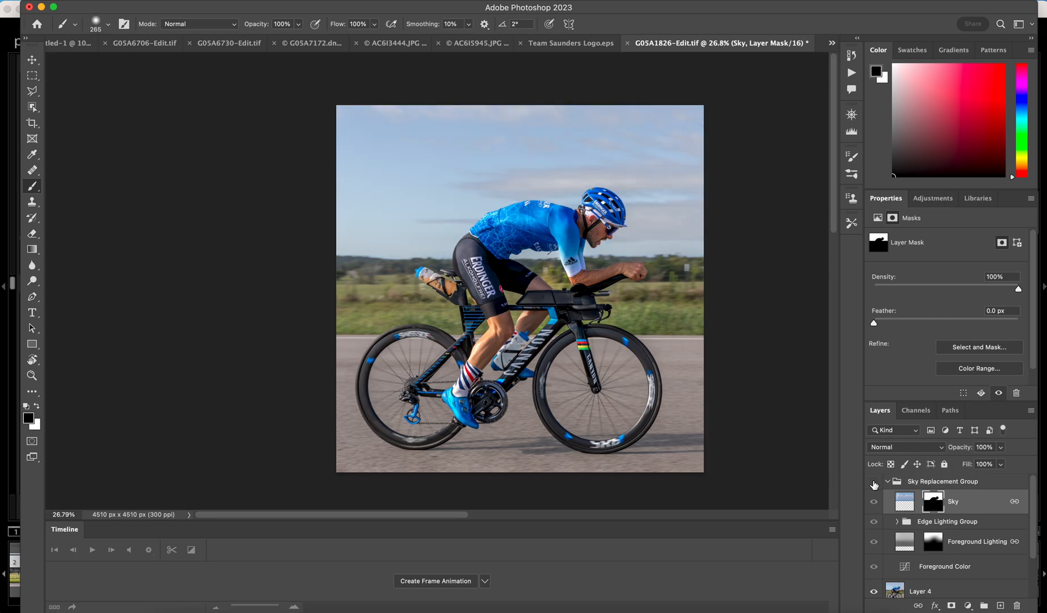
left_click(874, 483)
left_click_drag(554, 222, 539, 204)
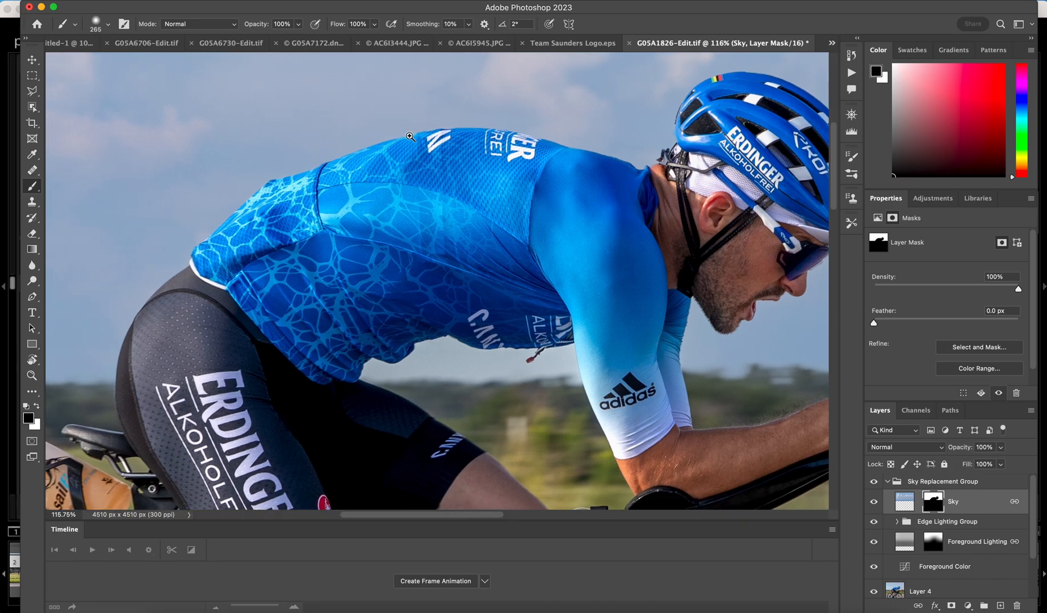
left_click_drag(428, 151, 473, 146)
left_click_drag(621, 176, 757, 211)
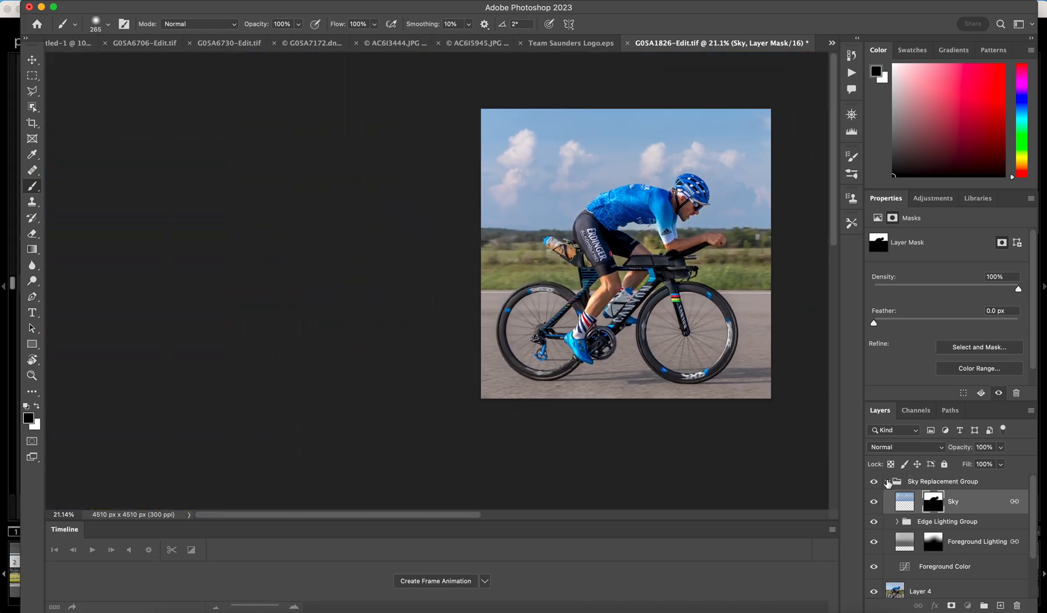
Step: Collapse the Sky Replacement Group and add a Selective Color adjustment layer above it with Reds as the target color
left_click(888, 481)
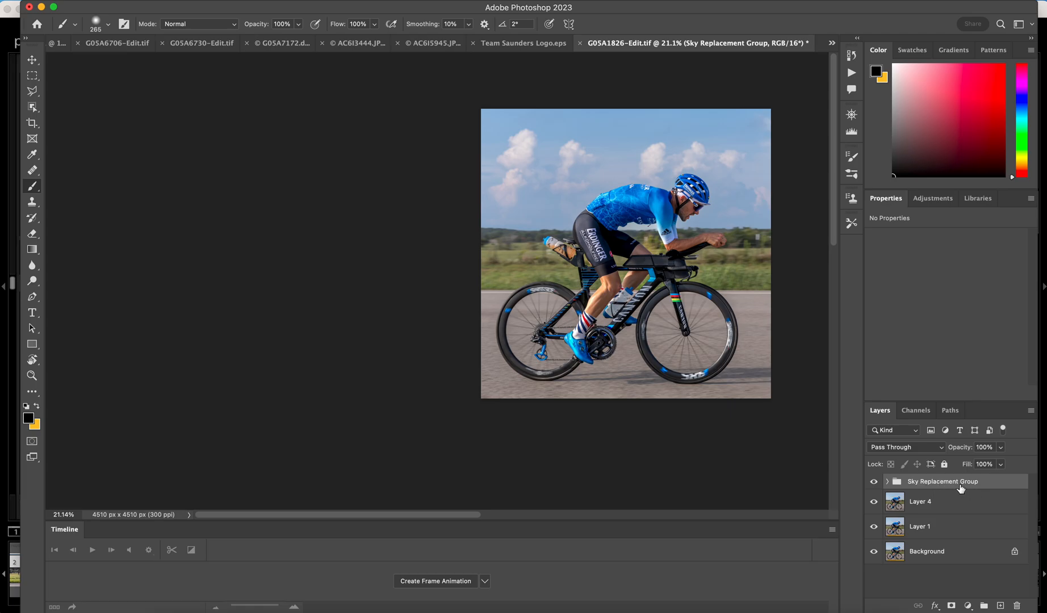
left_click(968, 606)
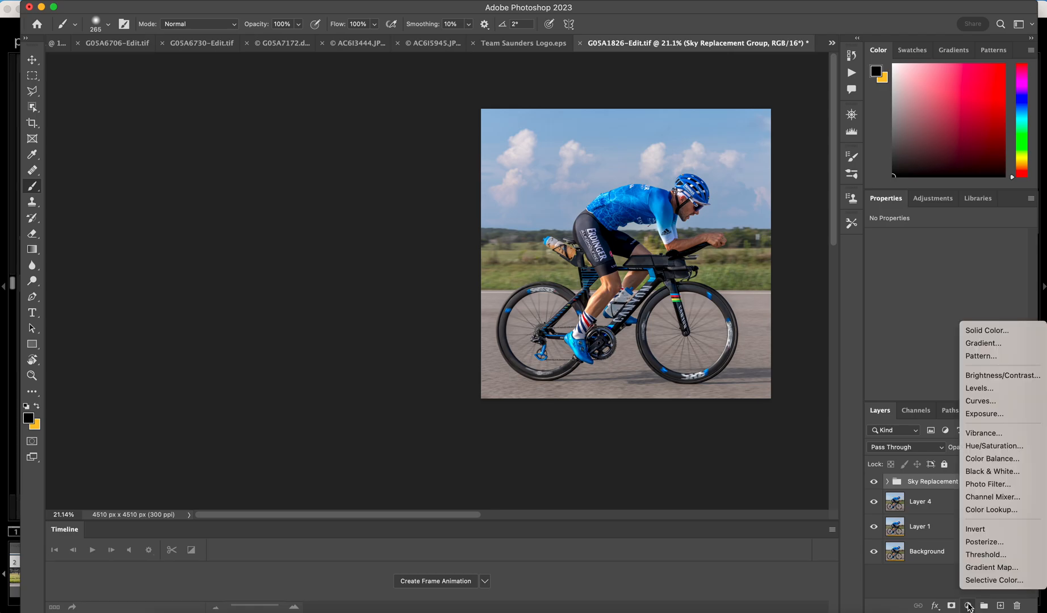
left_click(982, 580)
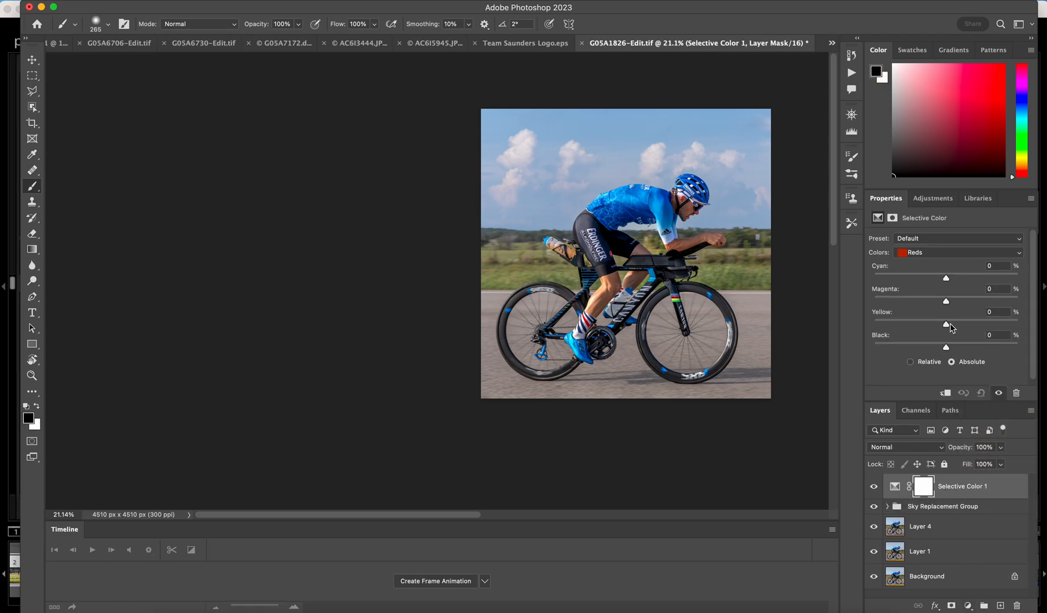
scroll(952, 330, "down", 1)
scroll(945, 272, "up", 1)
left_click(942, 253)
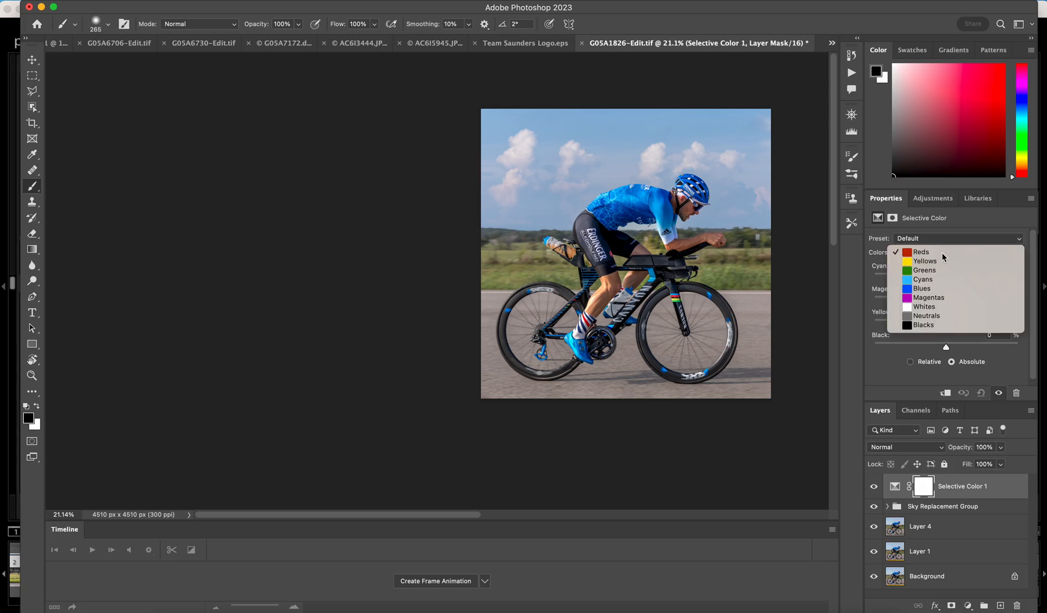
left_click(942, 253)
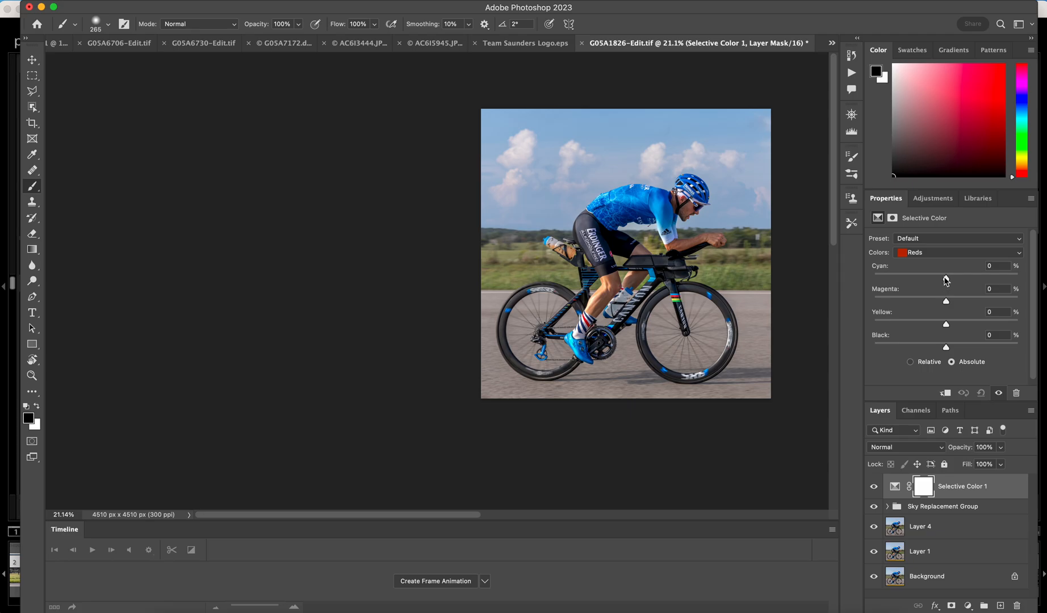
Step: Lower the Cyan amount and raise the Yellow amount in the Reds of the Selective Color layer
left_click_drag(946, 279, 910, 282)
left_click_drag(910, 282, 908, 282)
left_click_drag(949, 329, 968, 328)
left_click_drag(909, 278, 918, 282)
Step: Adjust the Yellows to about +6% Cyan, +18% Magenta and +2% Yellow
left_click(942, 255)
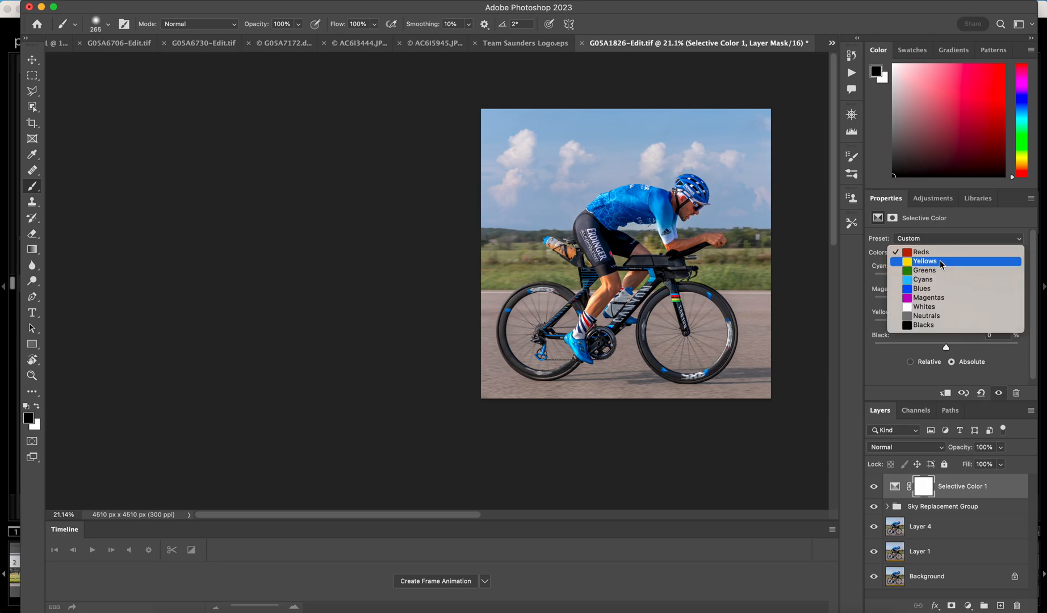
left_click(939, 260)
left_click_drag(945, 282, 914, 288)
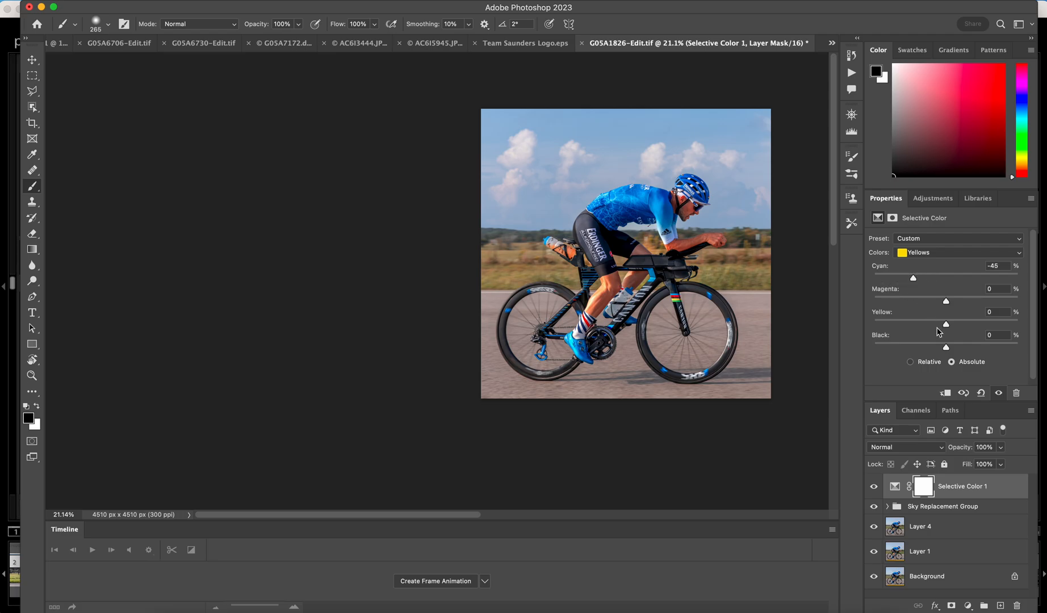
mouse_move(946, 325)
left_mouse_down()
mouse_move(972, 326)
mouse_move(947, 328)
left_mouse_up()
left_click_drag(913, 278, 939, 282)
mouse_move(940, 279)
left_mouse_down()
mouse_move(988, 280)
mouse_move(937, 284)
mouse_move(948, 305)
mouse_move(962, 303)
mouse_move(946, 302)
mouse_move(961, 303)
mouse_move(951, 282)
left_mouse_up()
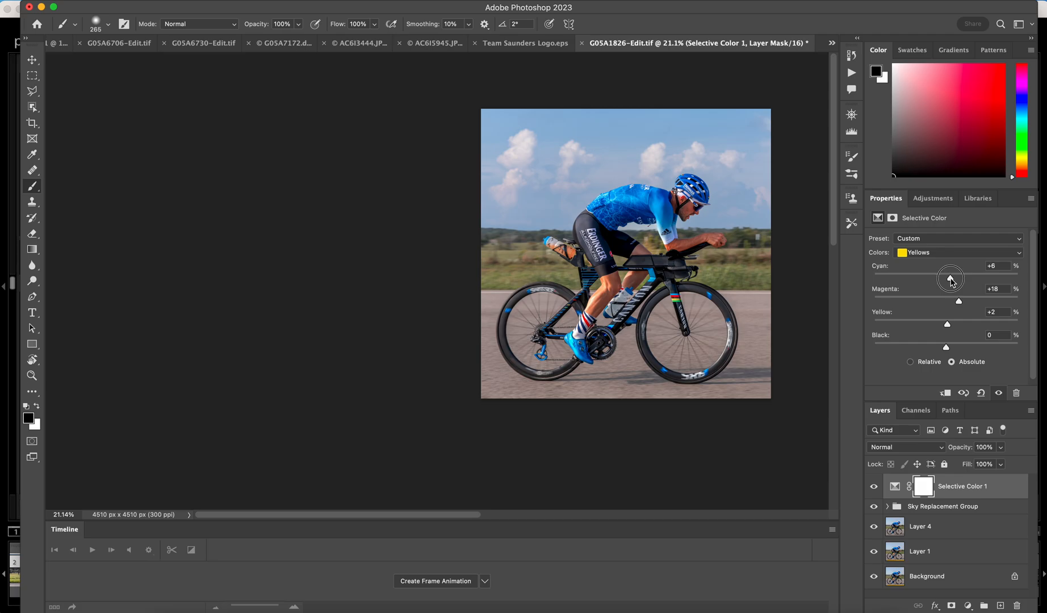
left_click_drag(952, 281, 952, 281)
Step: Fine-tune the Greens of the Selective Color layer by testing the Cyan and Magenta amounts
left_click(947, 253)
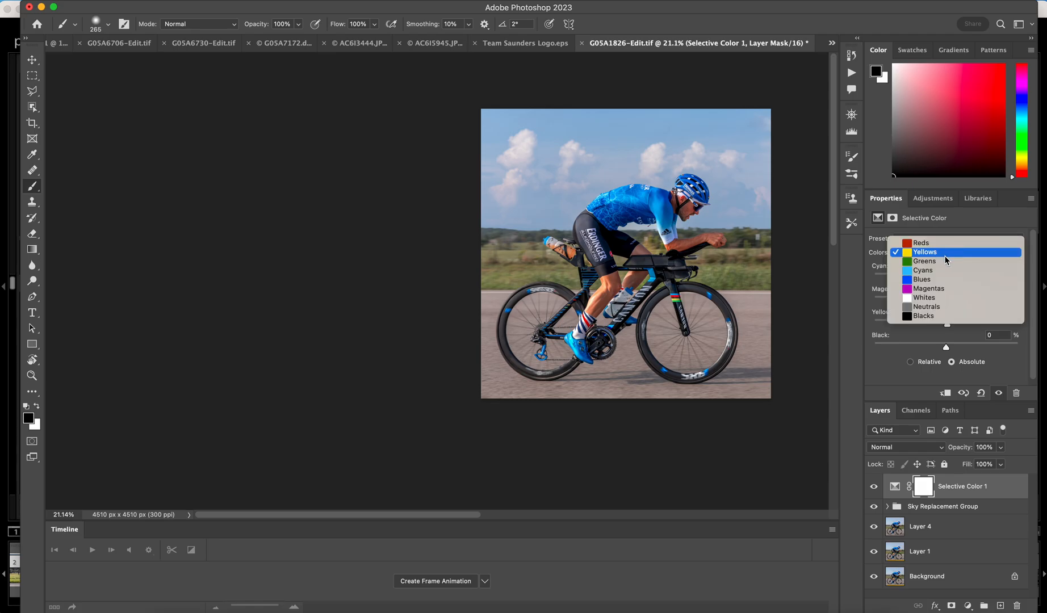
left_click(943, 260)
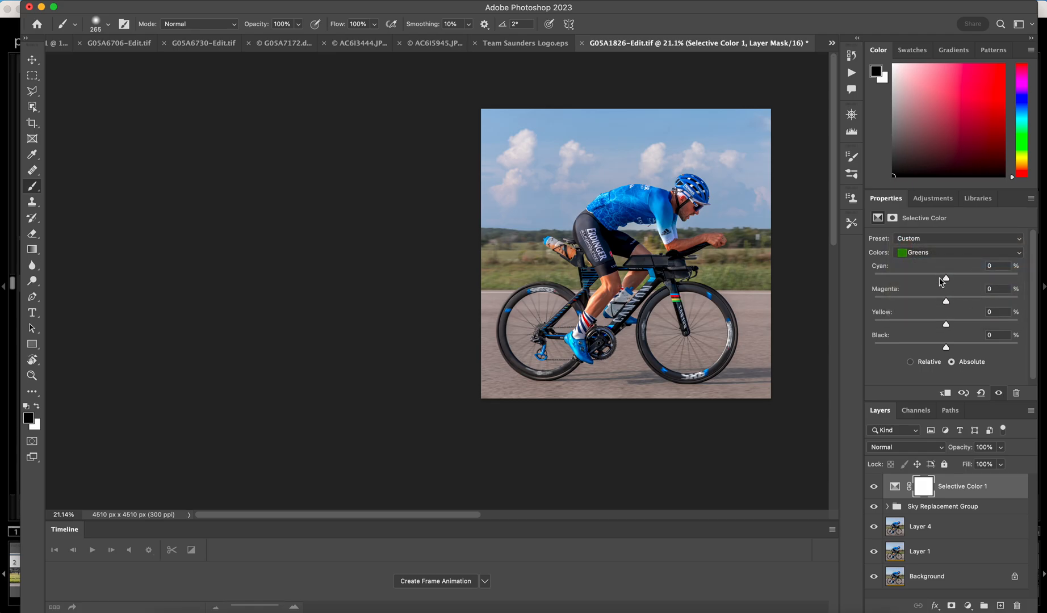
left_click_drag(946, 279, 950, 305)
left_click_drag(951, 305, 951, 305)
Step: Adjust the Cyans of the Selective Color layer to -27% Cyan and +25% Yellow
left_click(941, 252)
left_click(931, 262)
mouse_move(946, 280)
left_mouse_down()
mouse_move(963, 280)
mouse_move(936, 281)
mouse_move(984, 281)
mouse_move(949, 286)
left_mouse_up()
left_click_drag(949, 287, 929, 286)
left_click_drag(946, 324, 964, 326)
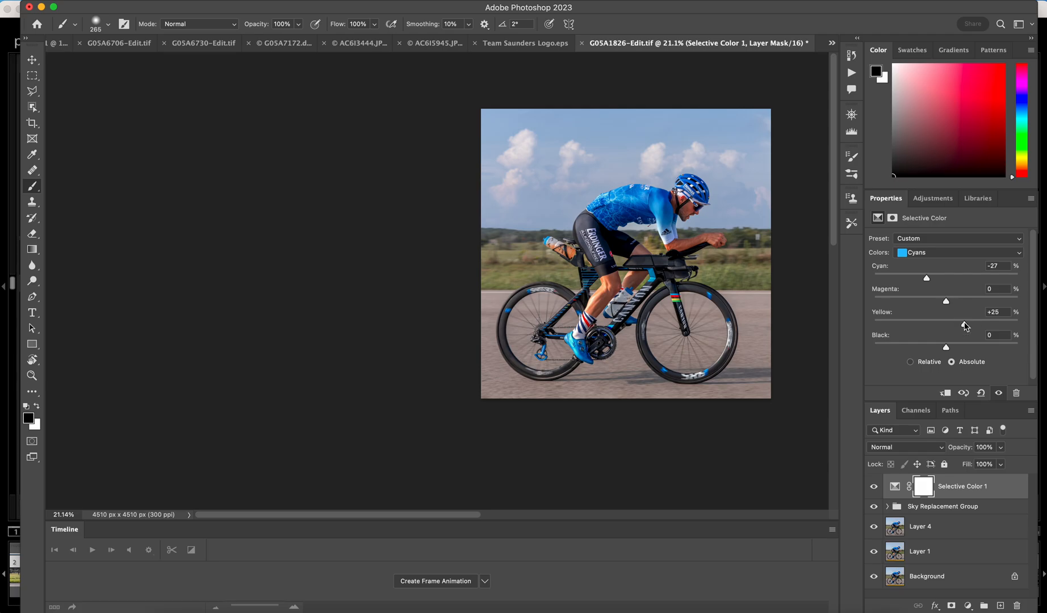
Step: Adjust the Blues of the Selective Color layer, testing the Cyan amount and setting Yellow to -54%
left_click(937, 255)
left_click(936, 262)
left_click_drag(946, 324, 921, 328)
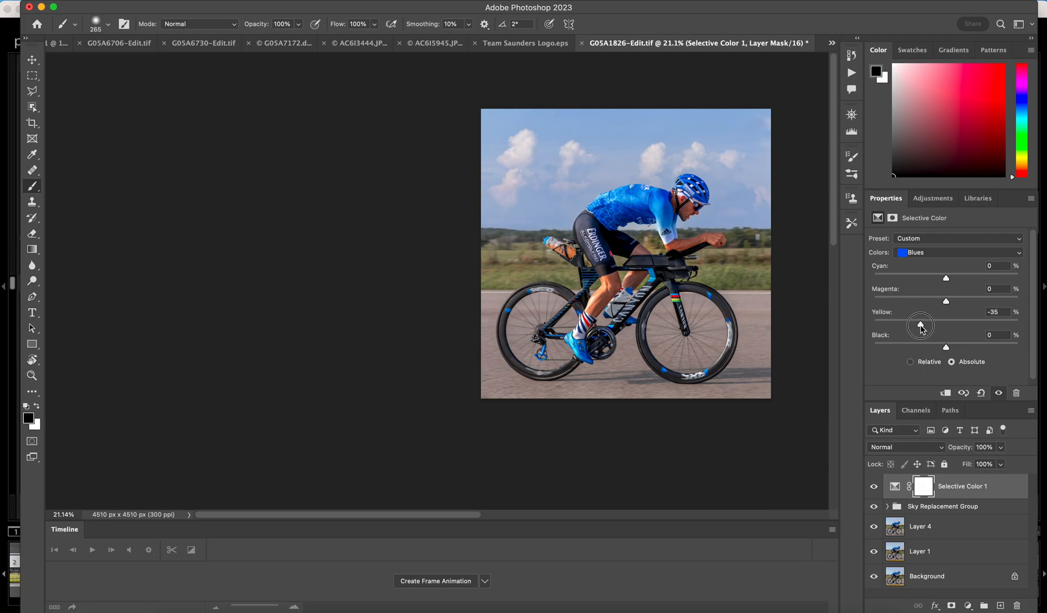
left_click_drag(922, 328, 913, 328)
left_click_drag(946, 279, 908, 330)
Step: Try shifting the Magenta amount in the Magentas of the Selective Color layer
left_click(952, 252)
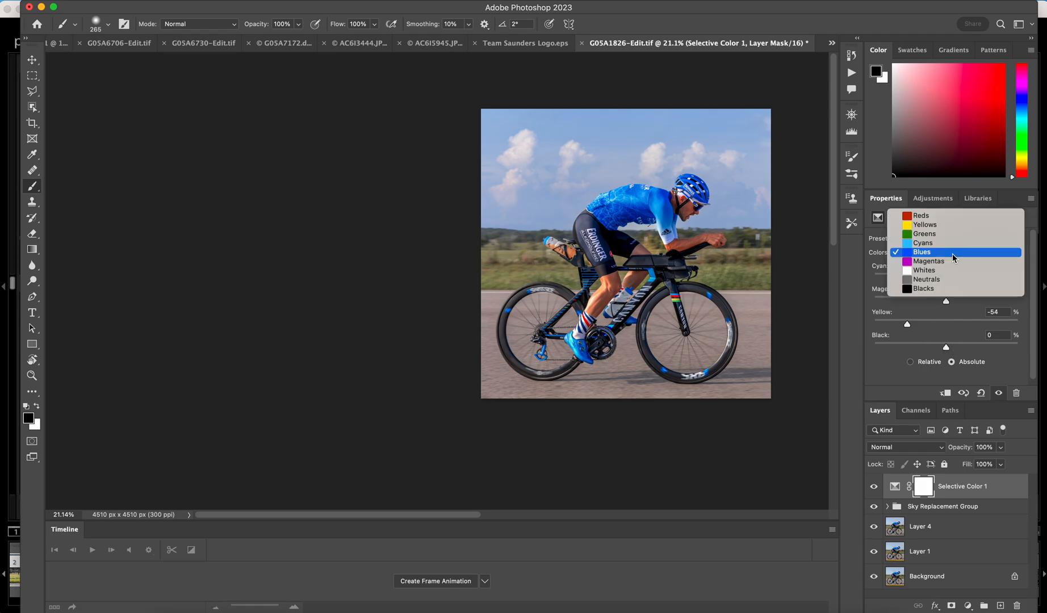
left_click(948, 262)
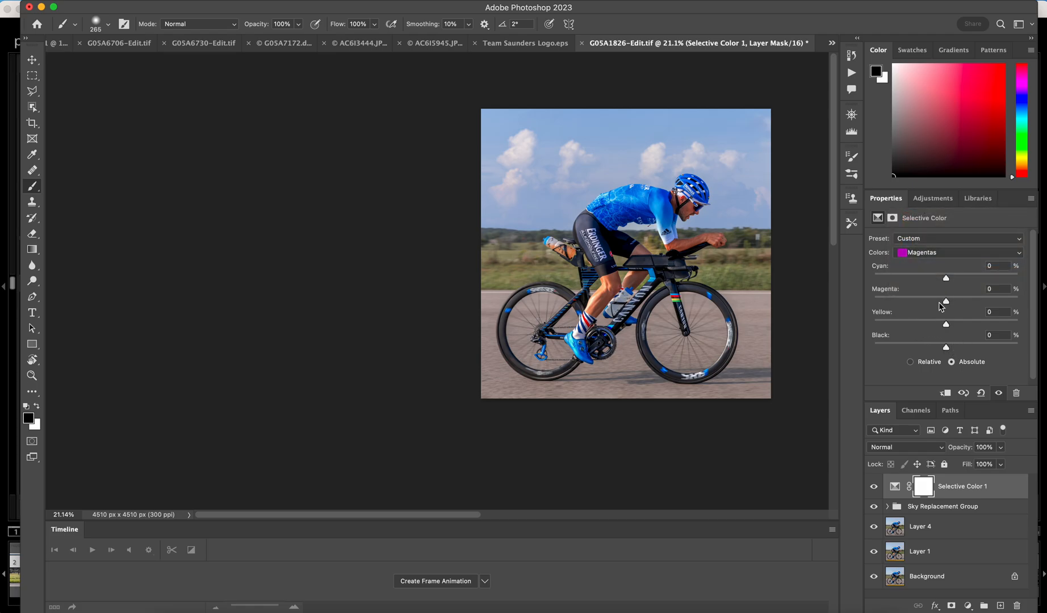
mouse_move(946, 301)
left_mouse_down()
mouse_move(858, 300)
mouse_move(1045, 301)
mouse_move(947, 311)
left_mouse_up()
Step: Try stronger negative Black amounts in the Whites of the Selective Color layer, and settle on -3%
left_click(948, 256)
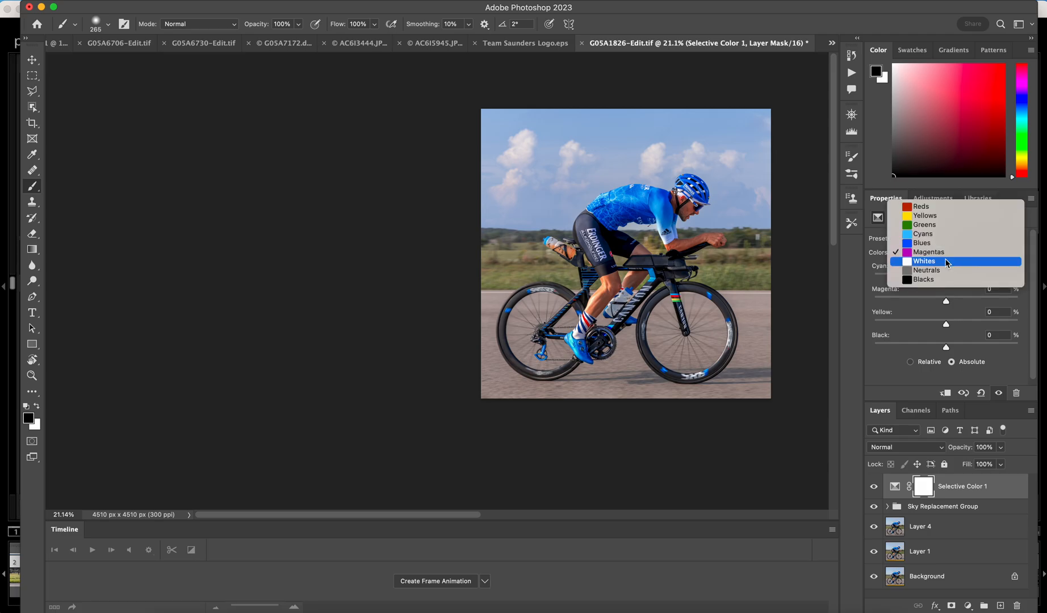
left_click(946, 264)
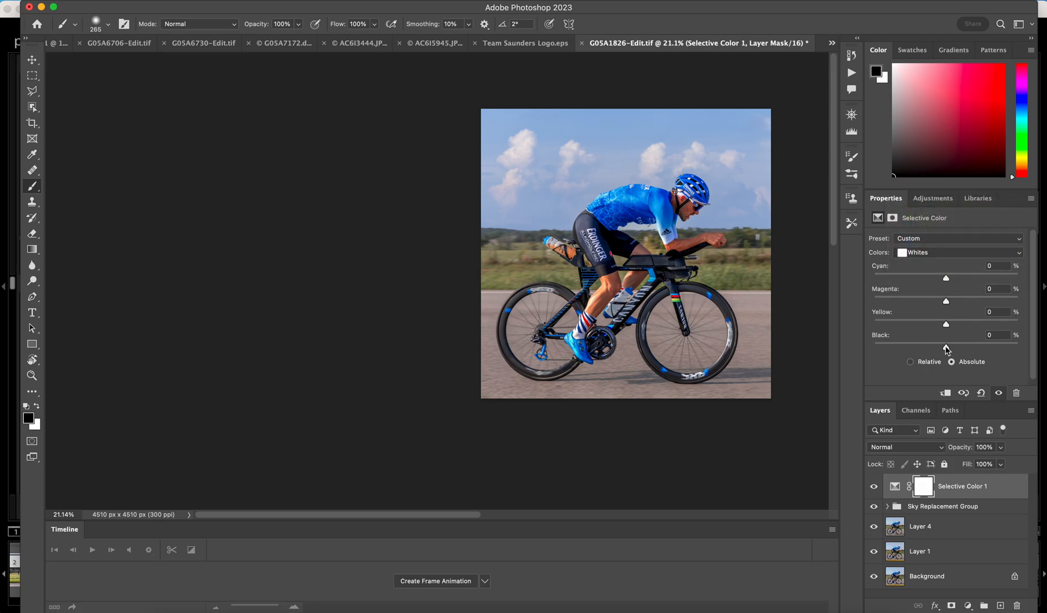
mouse_move(947, 350)
left_mouse_down()
mouse_move(923, 350)
mouse_move(934, 351)
left_mouse_up()
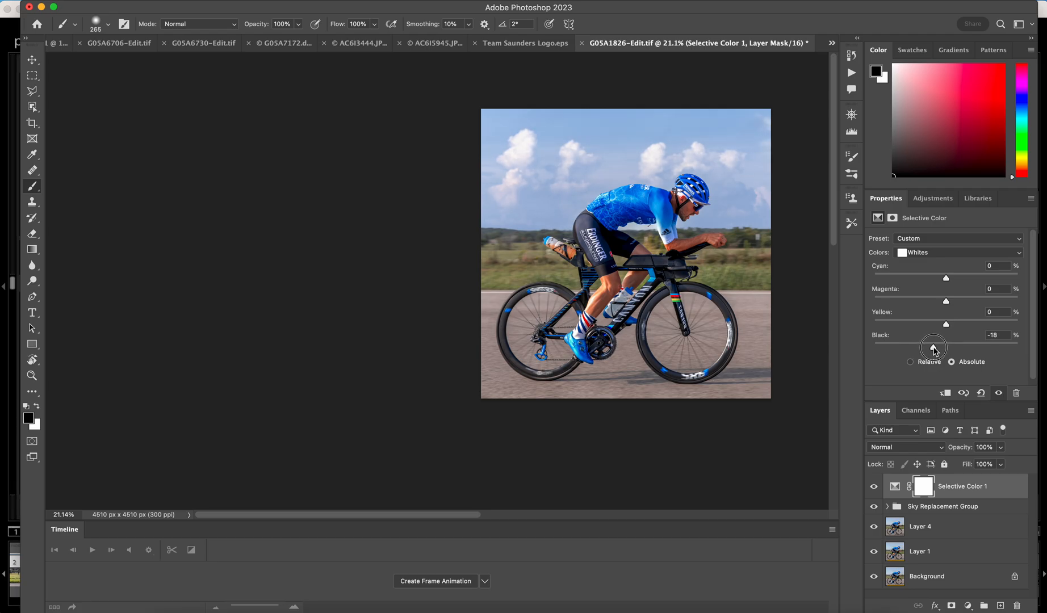
mouse_move(934, 348)
left_mouse_down()
mouse_move(904, 348)
mouse_move(914, 347)
left_mouse_up()
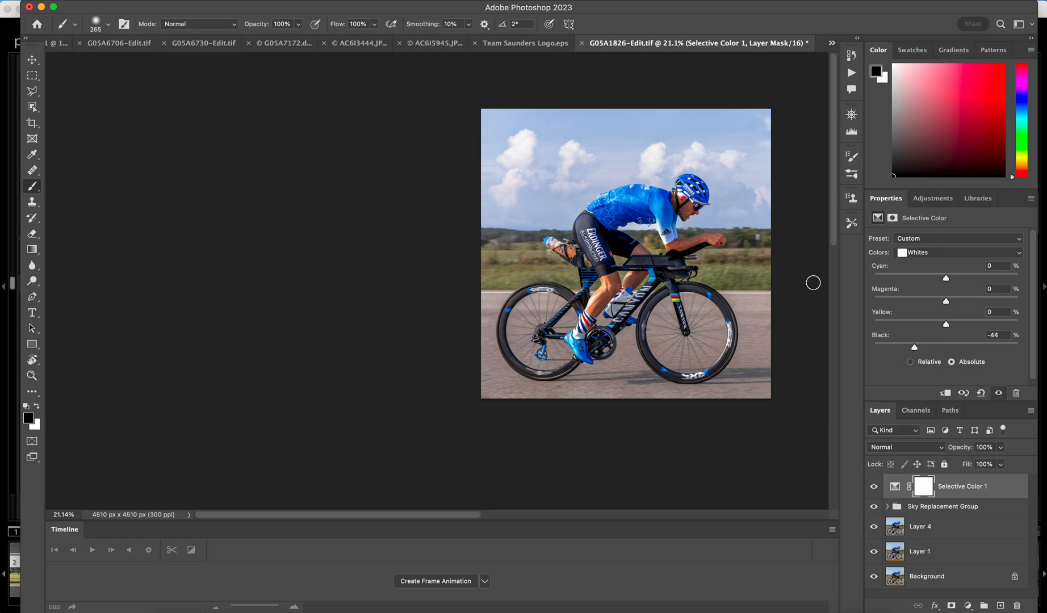
left_click_drag(916, 348, 944, 349)
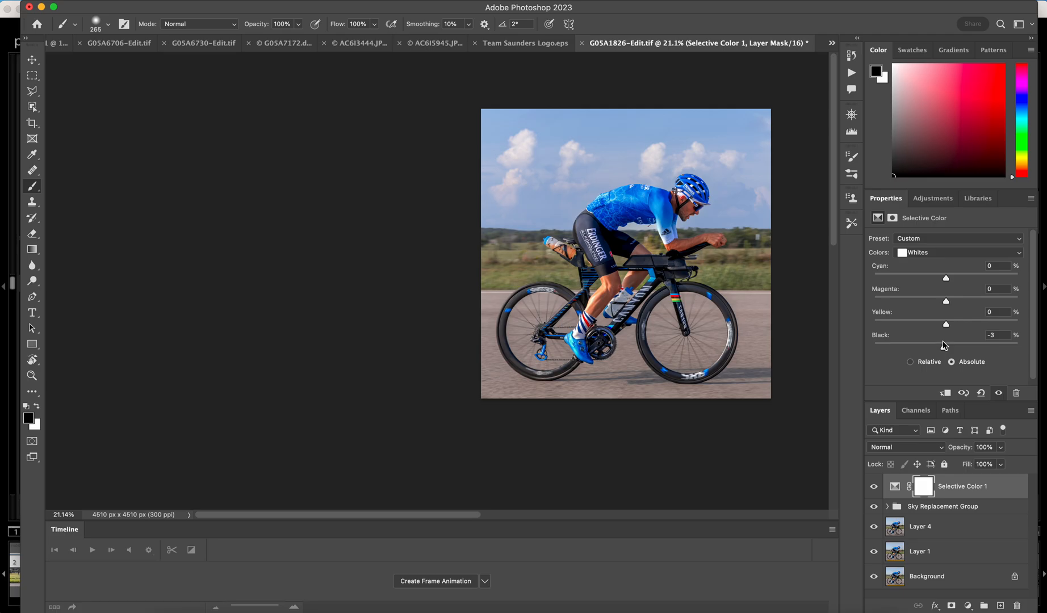
Step: Set the Black amount of the Blacks to -3%, comparing the photo with and without the Selective Color layer
left_click(951, 253)
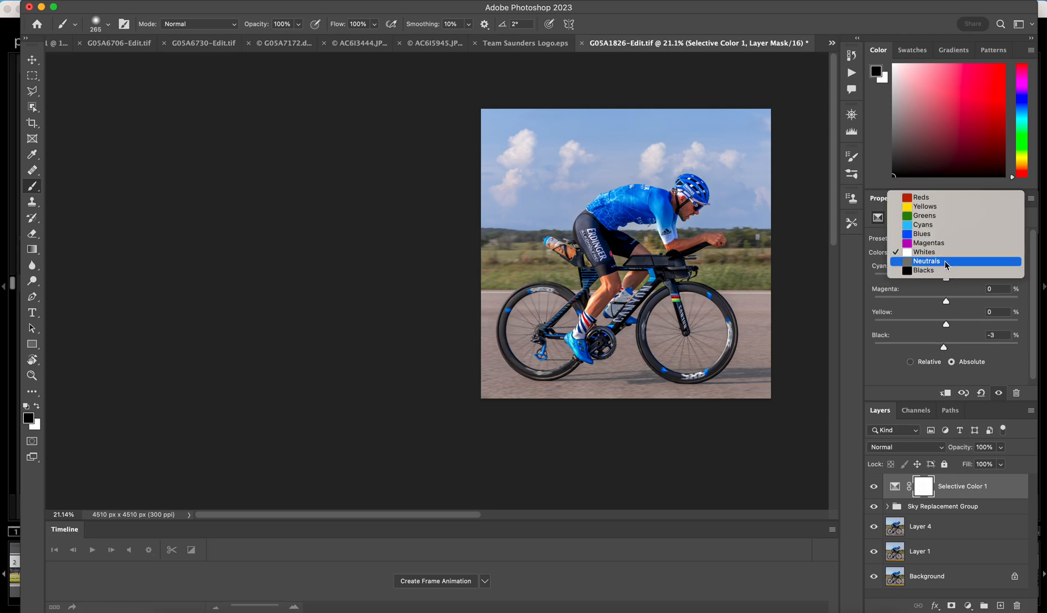
left_click(947, 270)
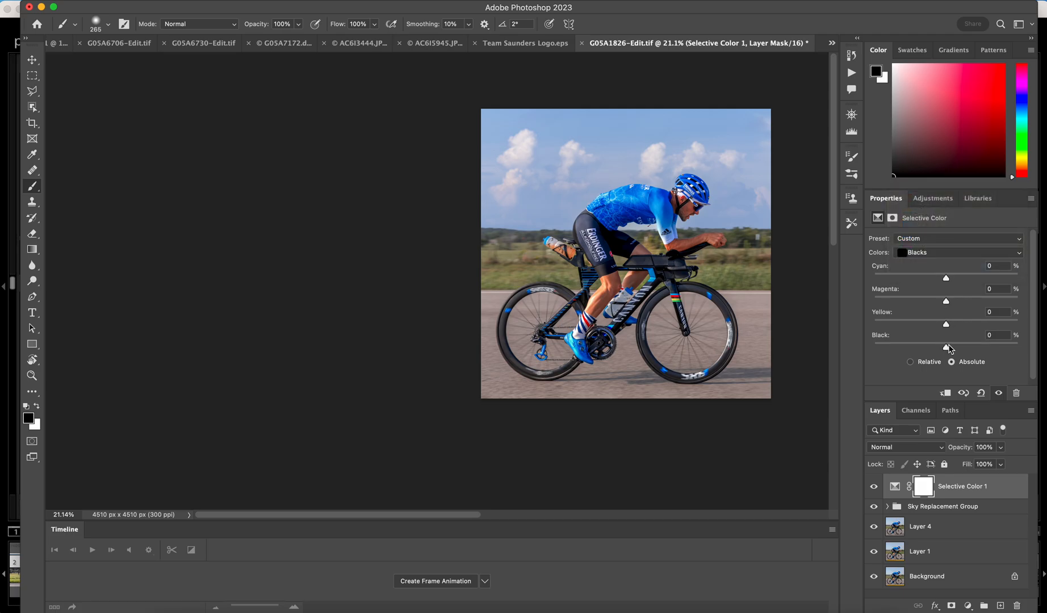
mouse_move(945, 348)
left_mouse_down()
mouse_move(920, 353)
mouse_move(943, 352)
left_mouse_up()
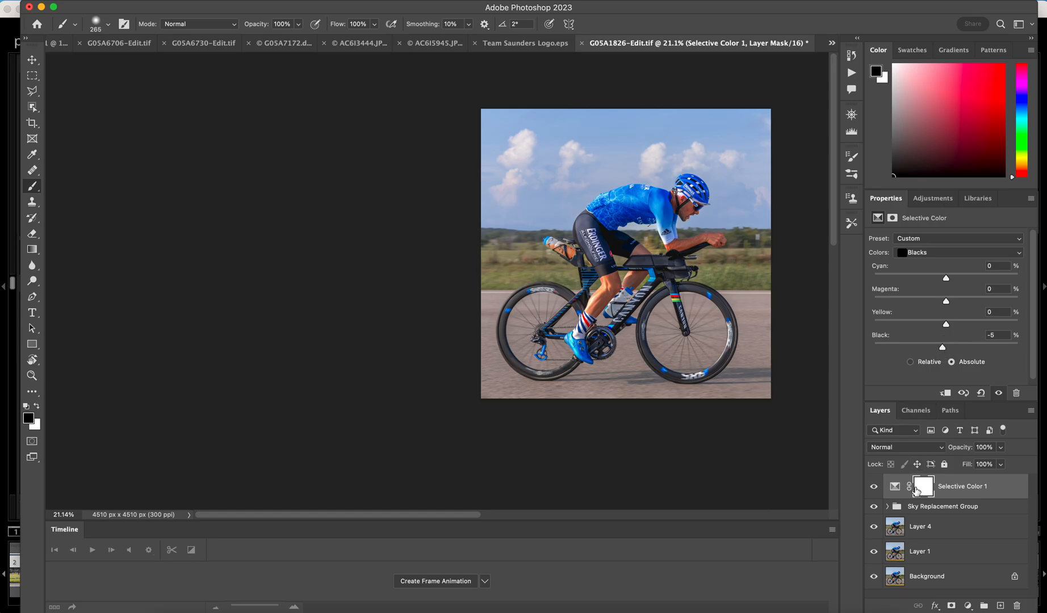
left_click(874, 487)
left_click(875, 487)
left_click(874, 487)
left_click(875, 487)
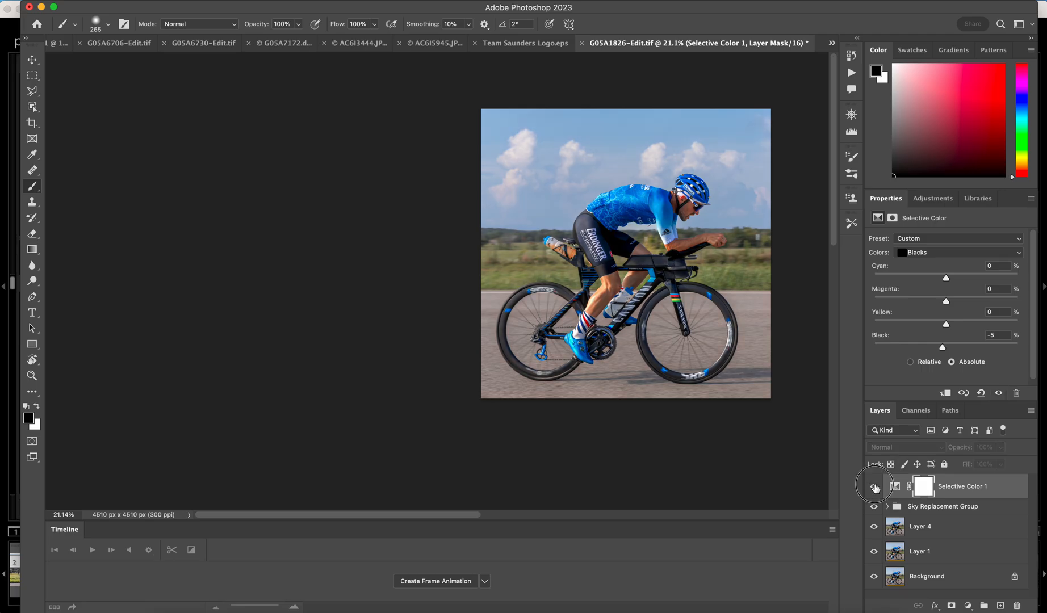
left_click(875, 487)
left_click(875, 487)
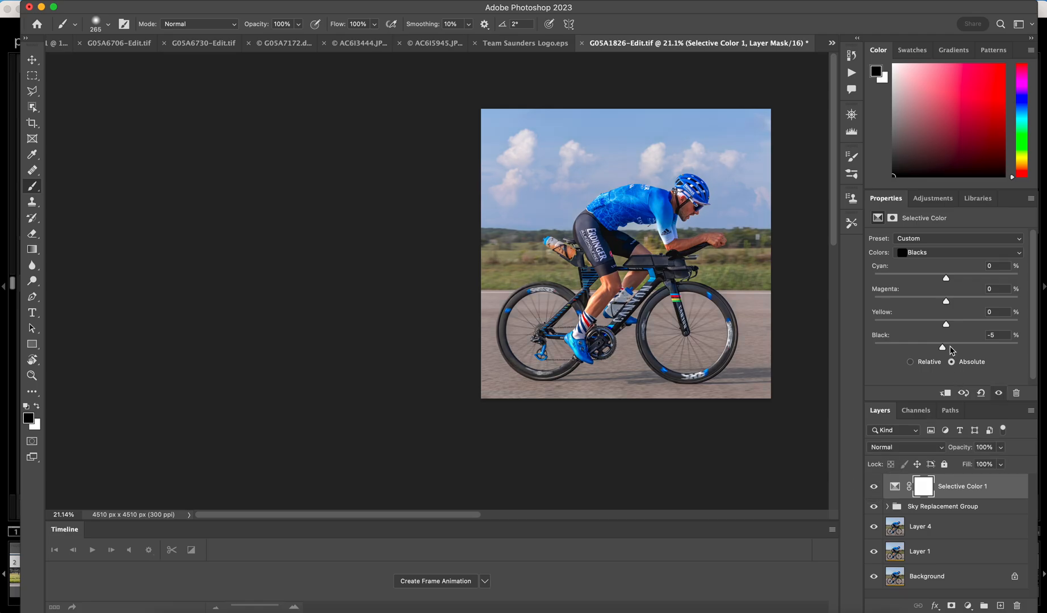
left_click_drag(943, 348, 944, 348)
left_click(874, 488)
left_click(875, 488)
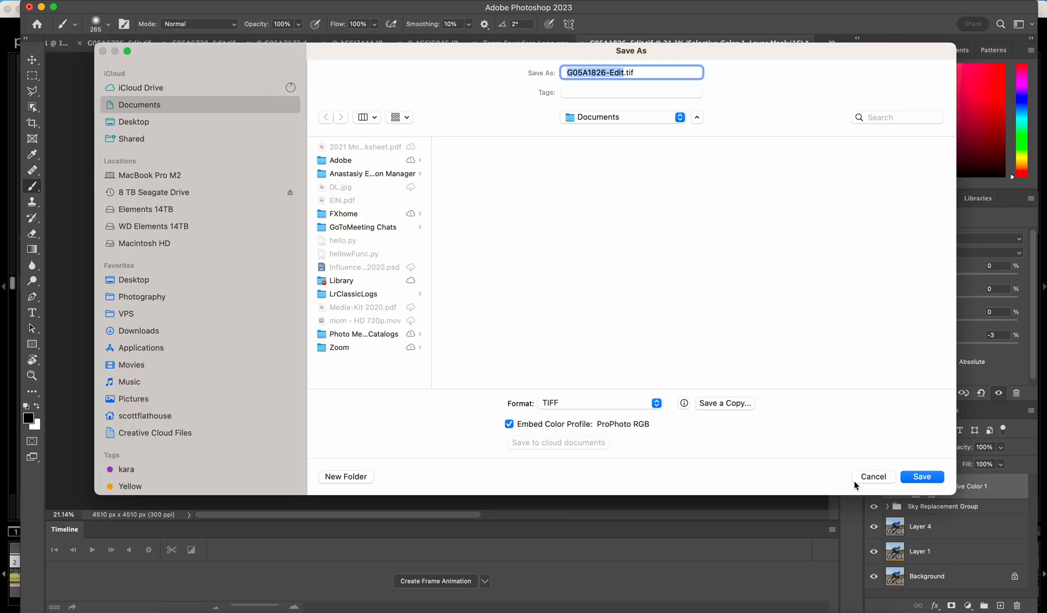
Step: Save the image as G05A1826-Edit.tif over the existing file, with no image compression and RLE layer compression
left_click(932, 477)
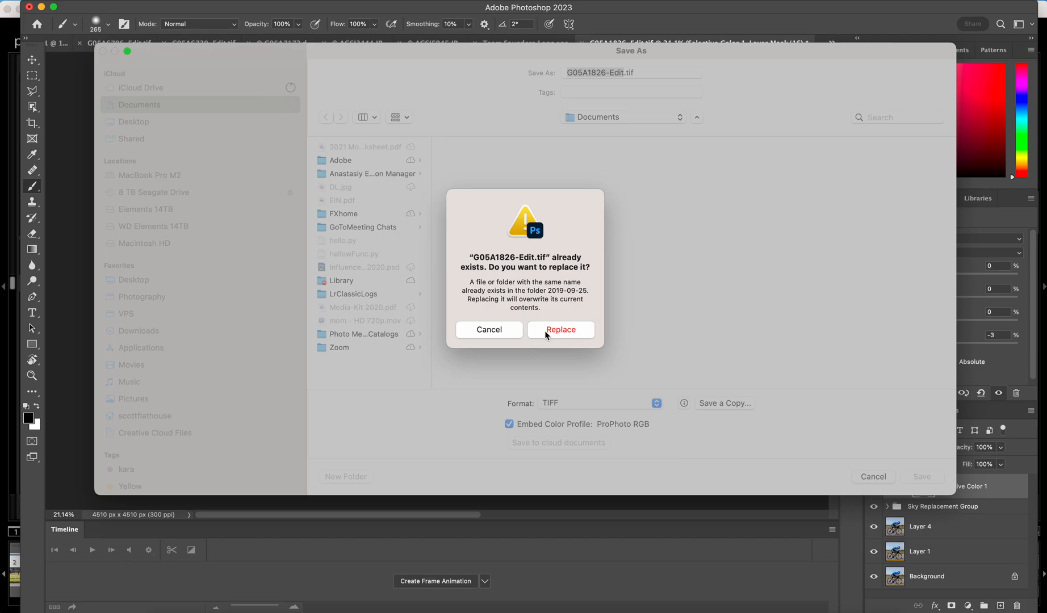
left_click(546, 329)
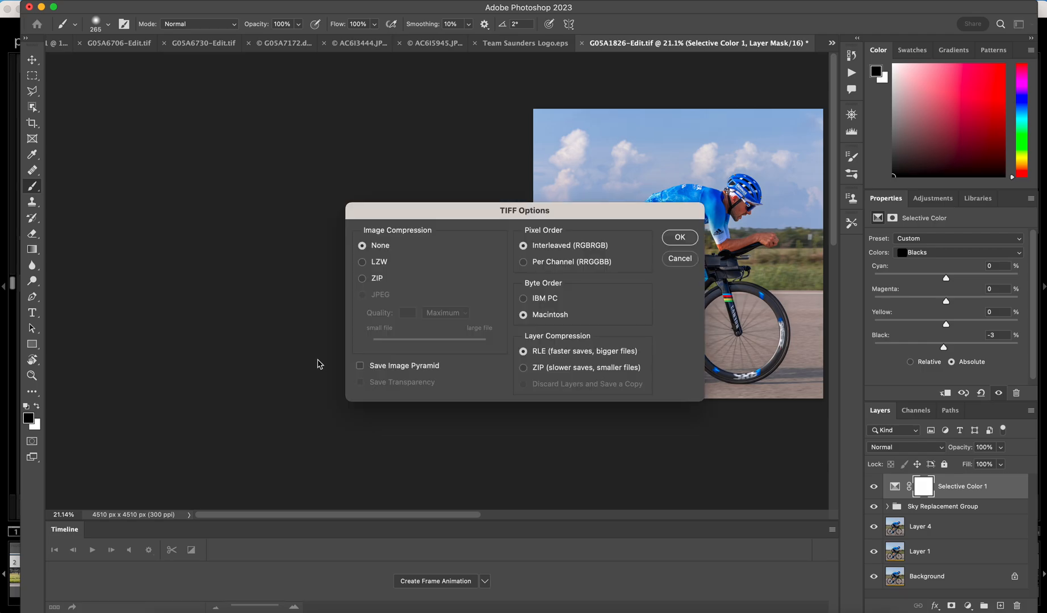
left_click(680, 237)
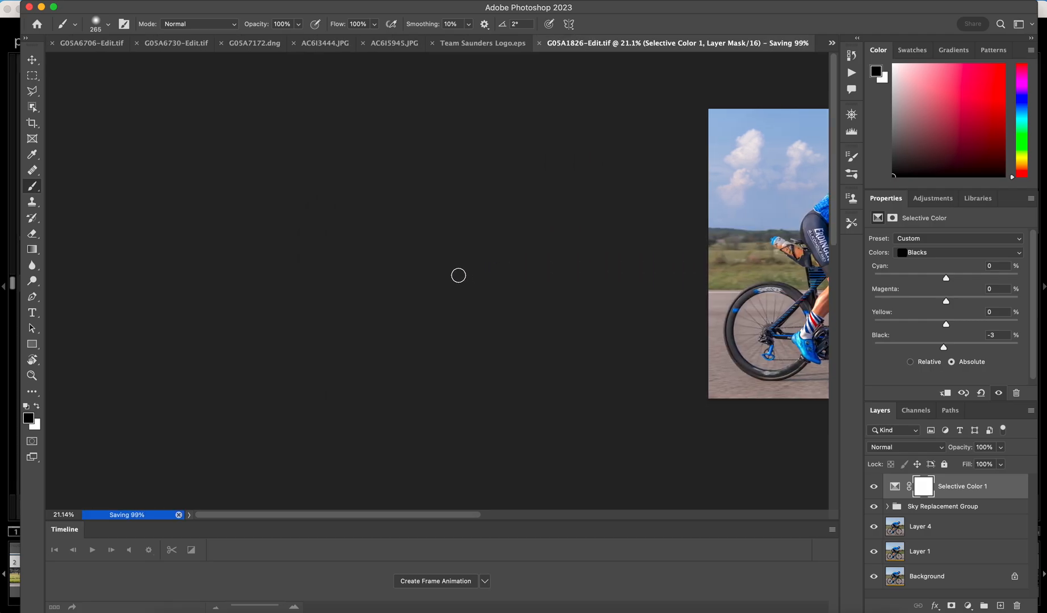